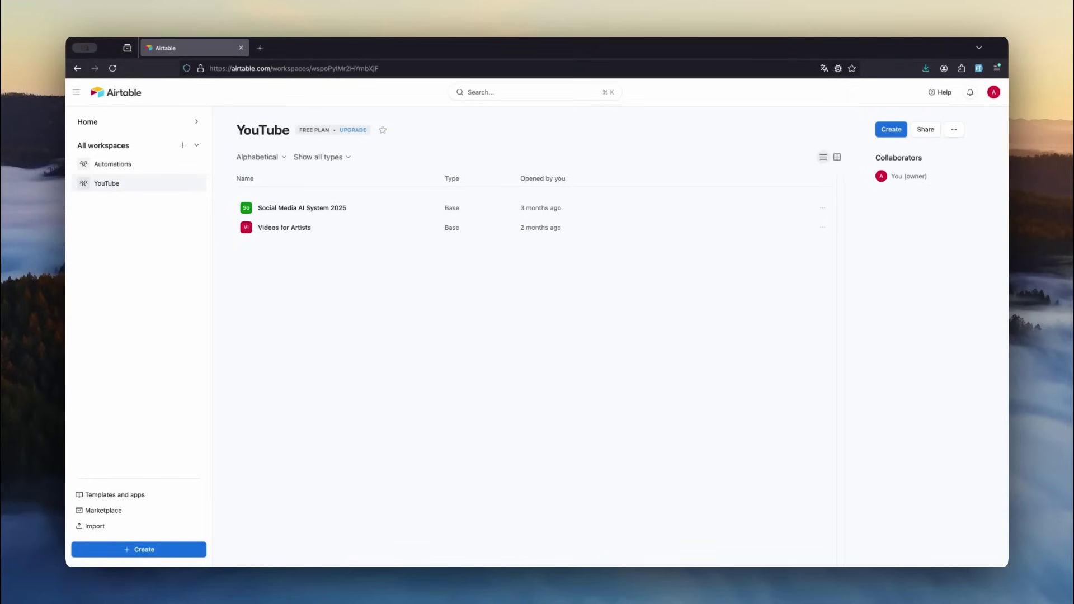
- Create a blank YouTube Shorts base from scratch, dismiss the Getting started panel, and rename Table 1 to videos
{"action": "left_click", "coordinate": [892, 132]}
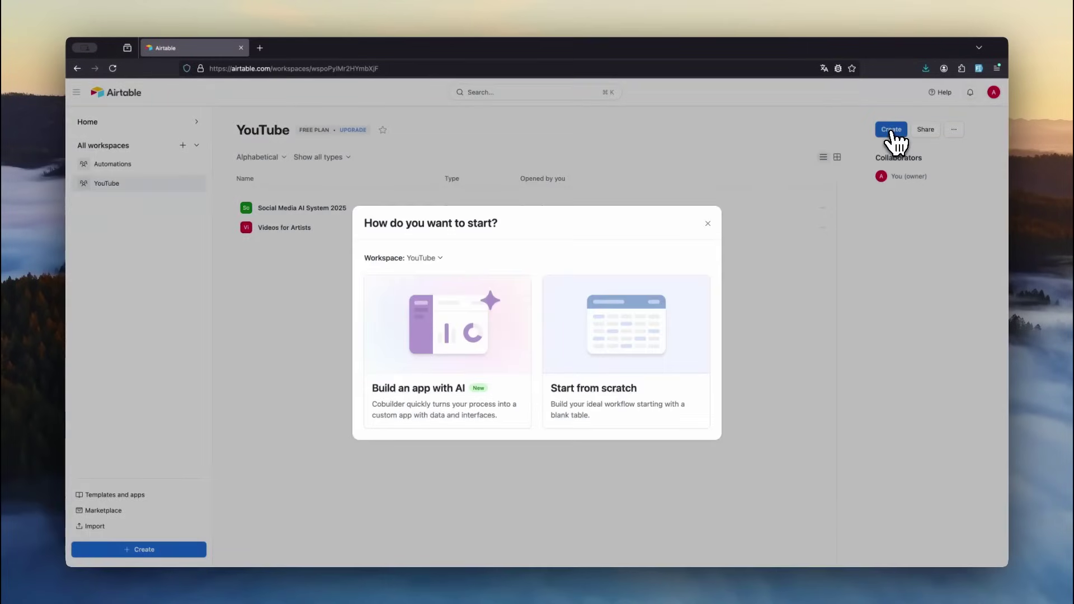
{"action": "left_click", "coordinate": [636, 331]}
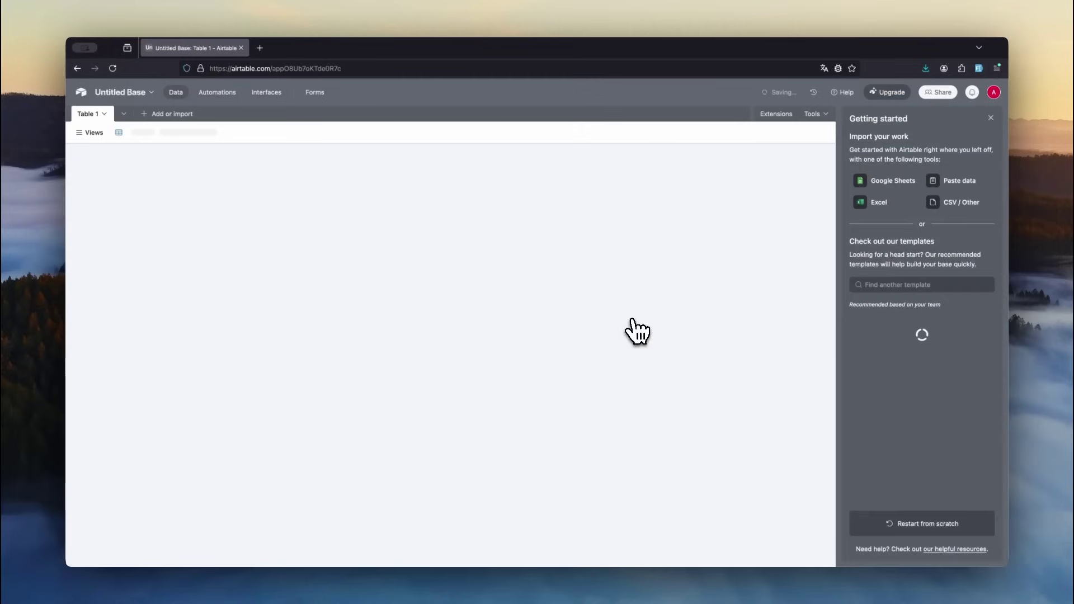
{"action": "left_click", "coordinate": [991, 118]}
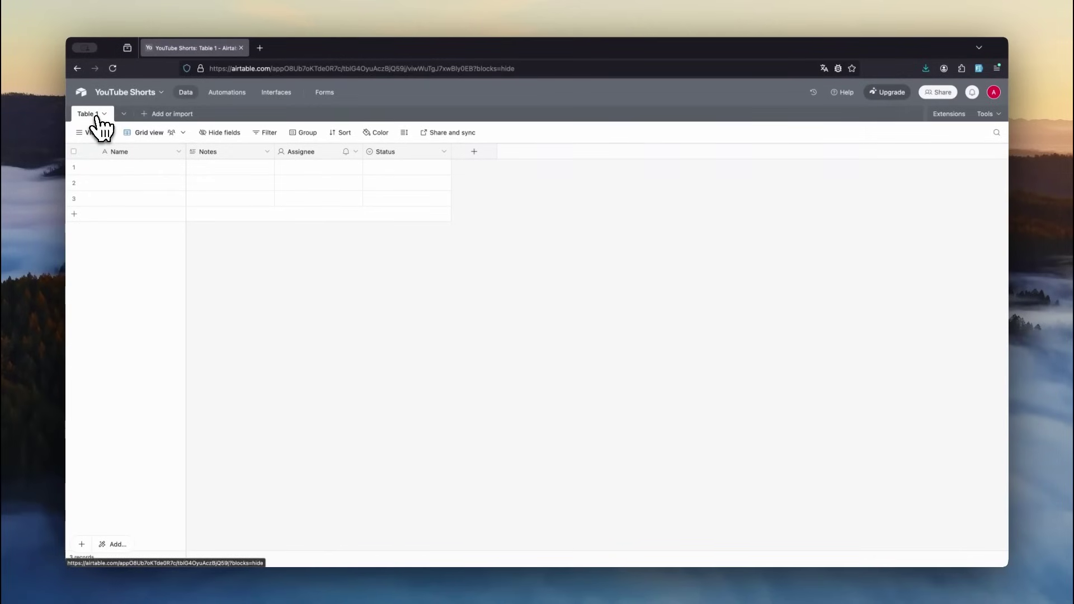
{"action": "left_click", "coordinate": [96, 116]}
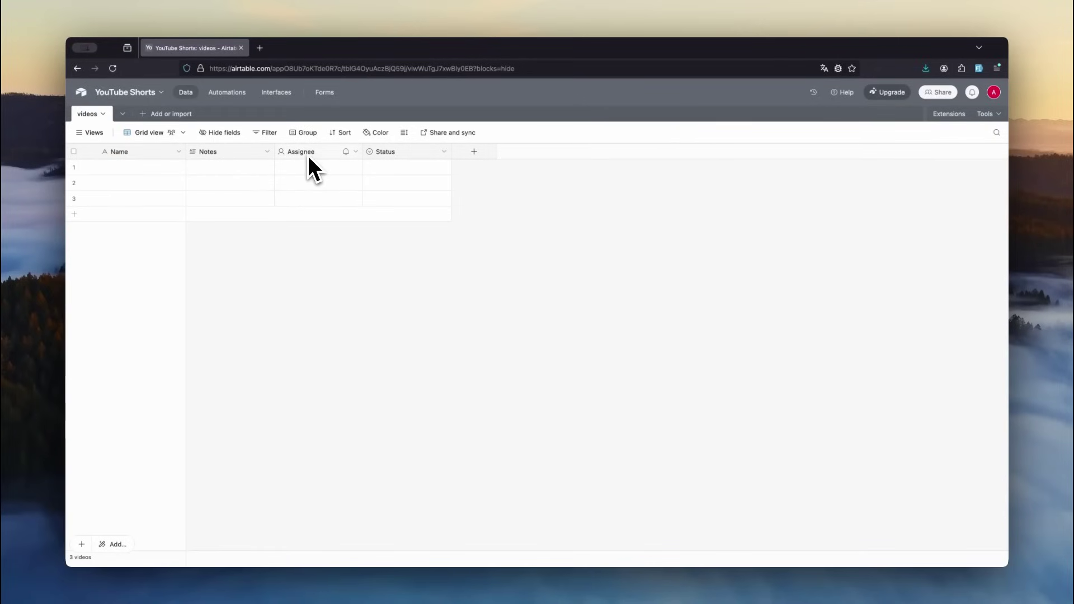
- Delete the default Notes, Assignee and Status fields
{"action": "left_click", "coordinate": [241, 153]}
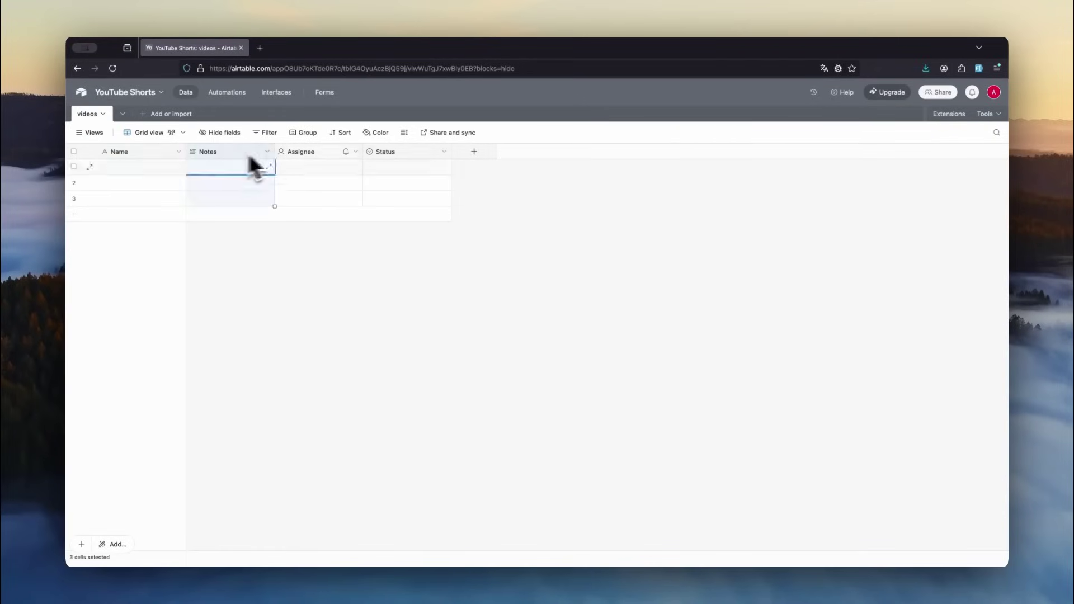
{"action": "left_click", "coordinate": [403, 152], "text": "shift"}
{"action": "right_click", "coordinate": [394, 157]}
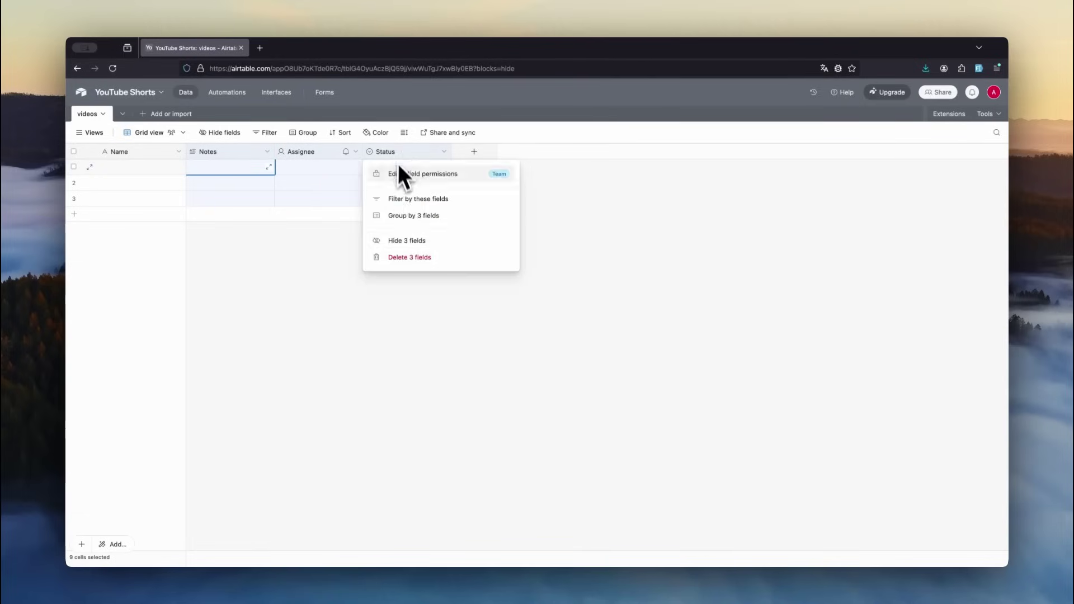
{"action": "left_click", "coordinate": [412, 256]}
- Rename the Name field to oid and make it an Autonumber field
{"action": "double_click", "coordinate": [126, 155]}
{"action": "type", "text": "oid"}
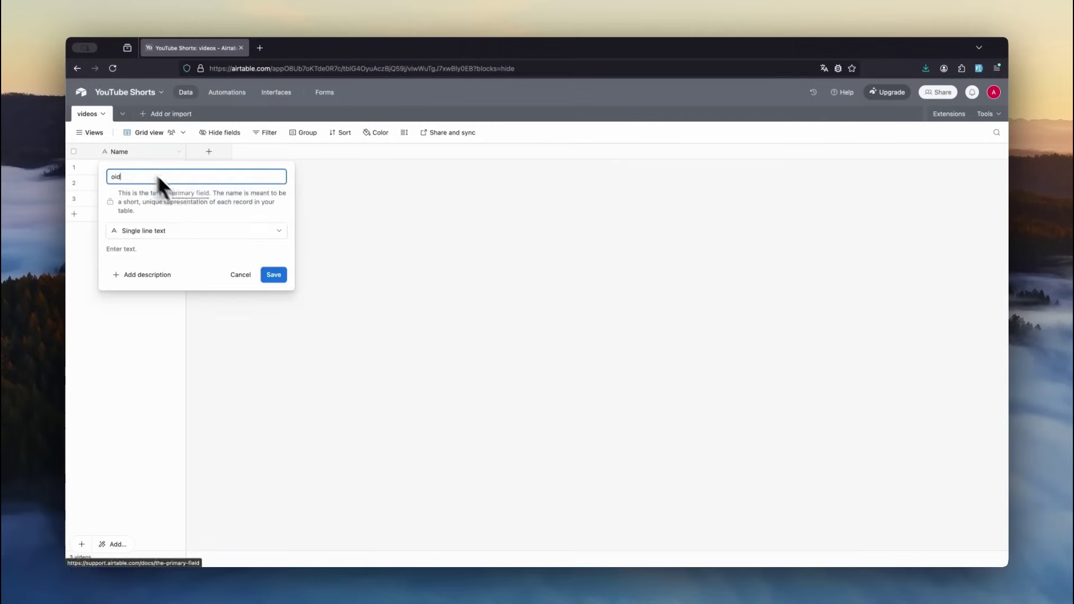
{"action": "left_click", "coordinate": [180, 234]}
{"action": "type", "text": "au"}
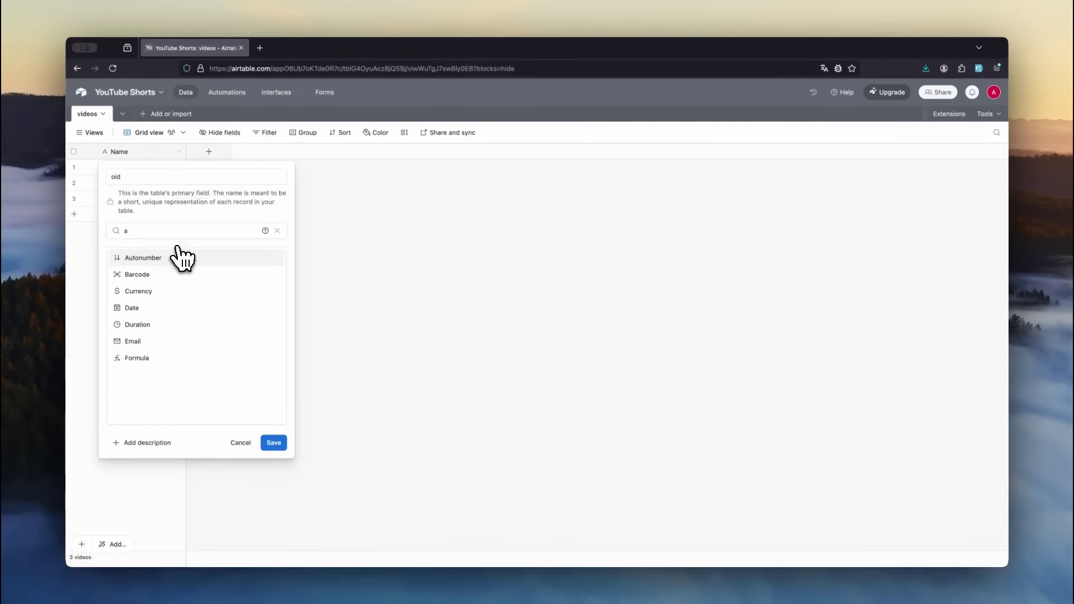
{"action": "left_click", "coordinate": [174, 258]}
{"action": "key", "text": "Return"}
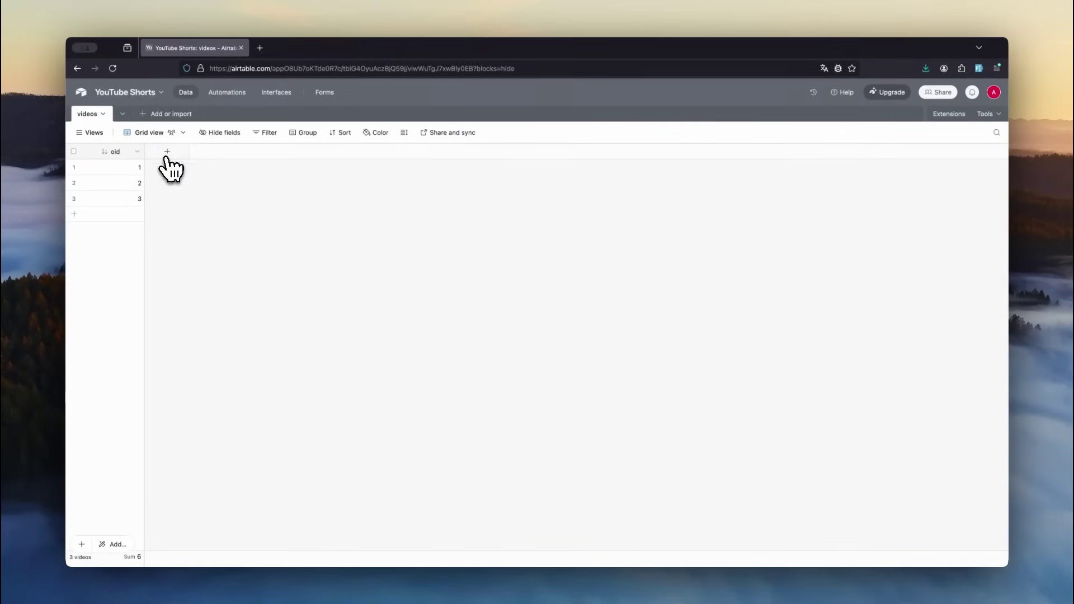
- Add a single line text field named title
{"action": "left_click", "coordinate": [167, 151]}
{"action": "type", "text": "title"}
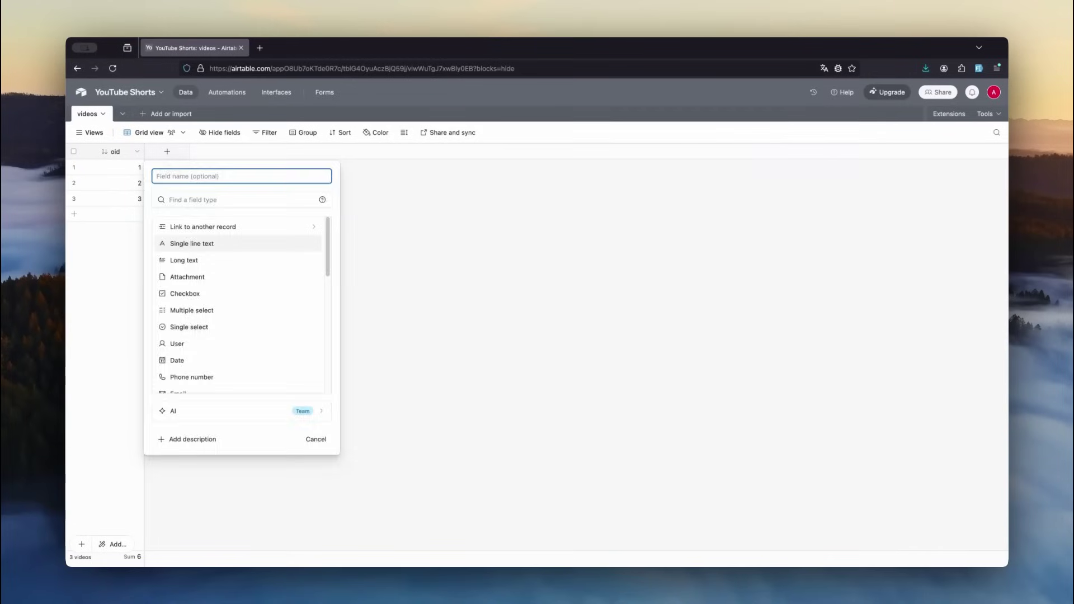
{"action": "key", "text": "Return"}
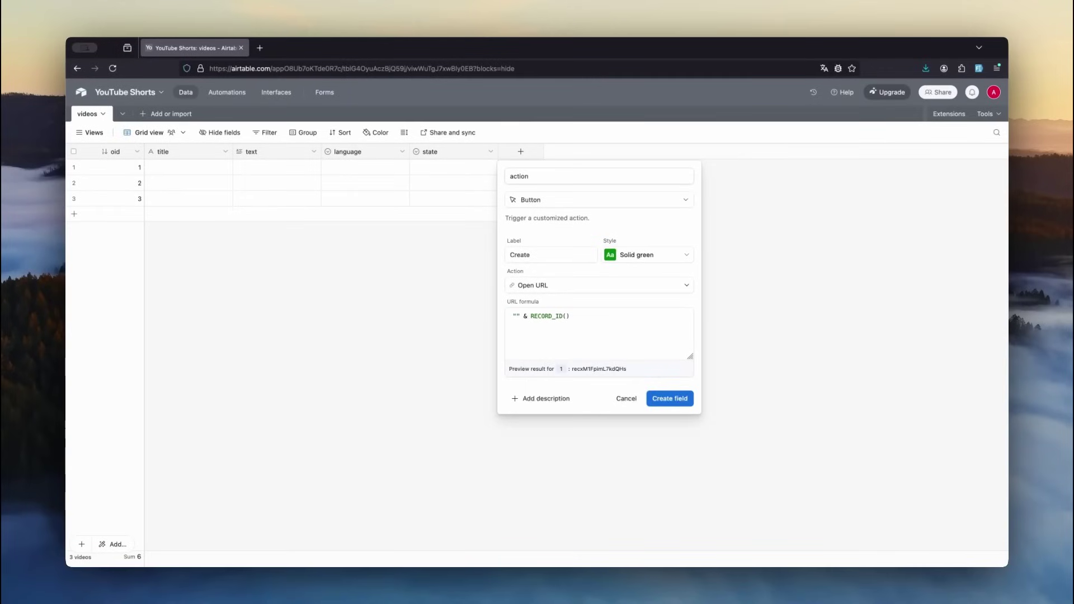
- Create the action button field, a 2-decimal duration number field, and the video_subtitles attachment field
{"action": "left_click", "coordinate": [514, 316]}
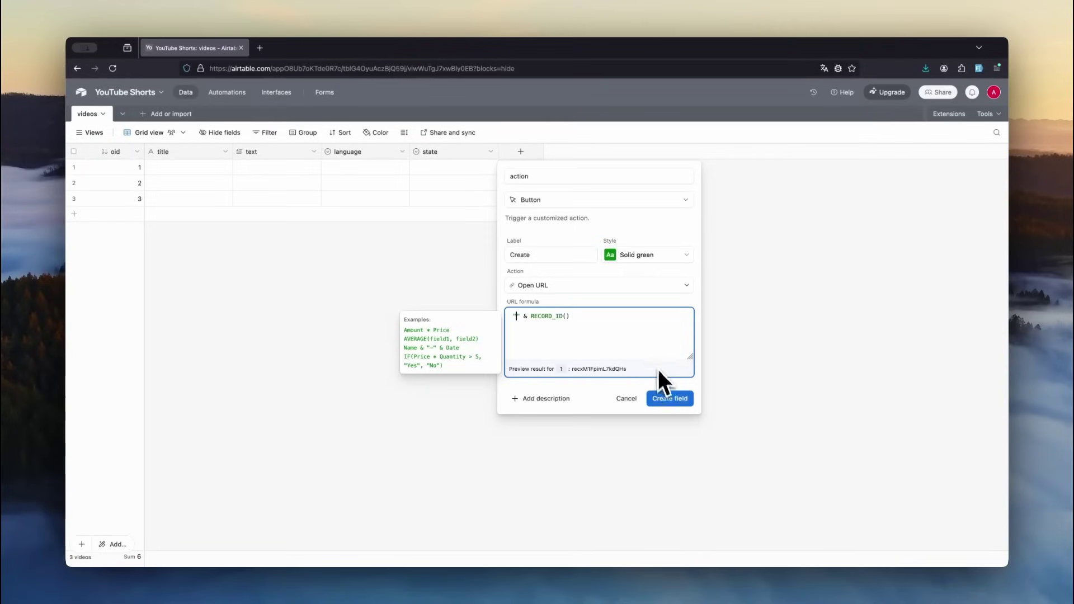
{"action": "left_click", "coordinate": [671, 401]}
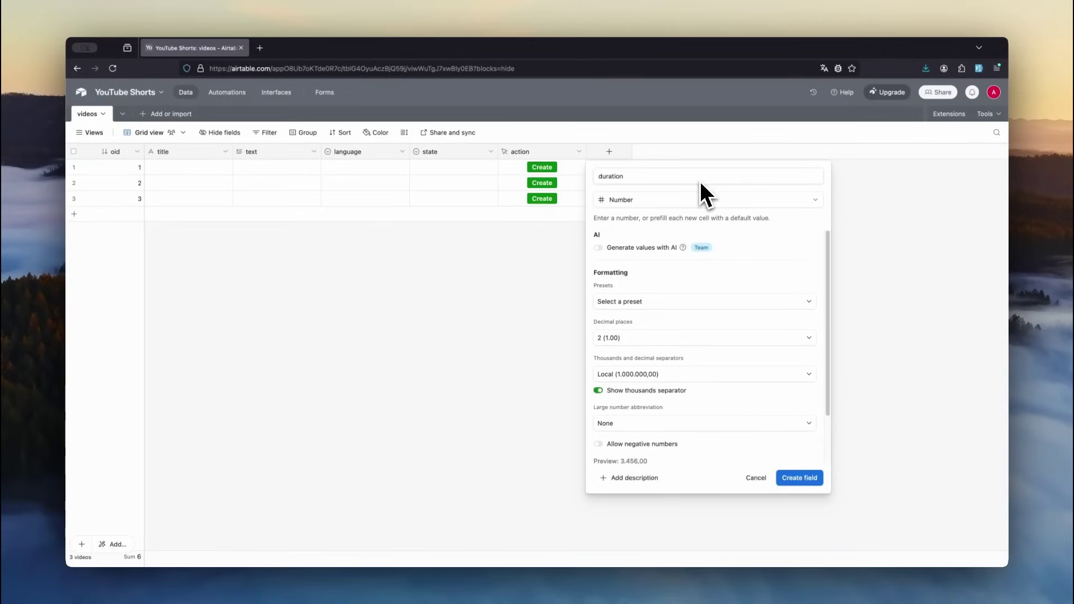
{"action": "left_click", "coordinate": [697, 301]}
{"action": "left_click", "coordinate": [621, 339]}
{"action": "left_click", "coordinate": [649, 340]}
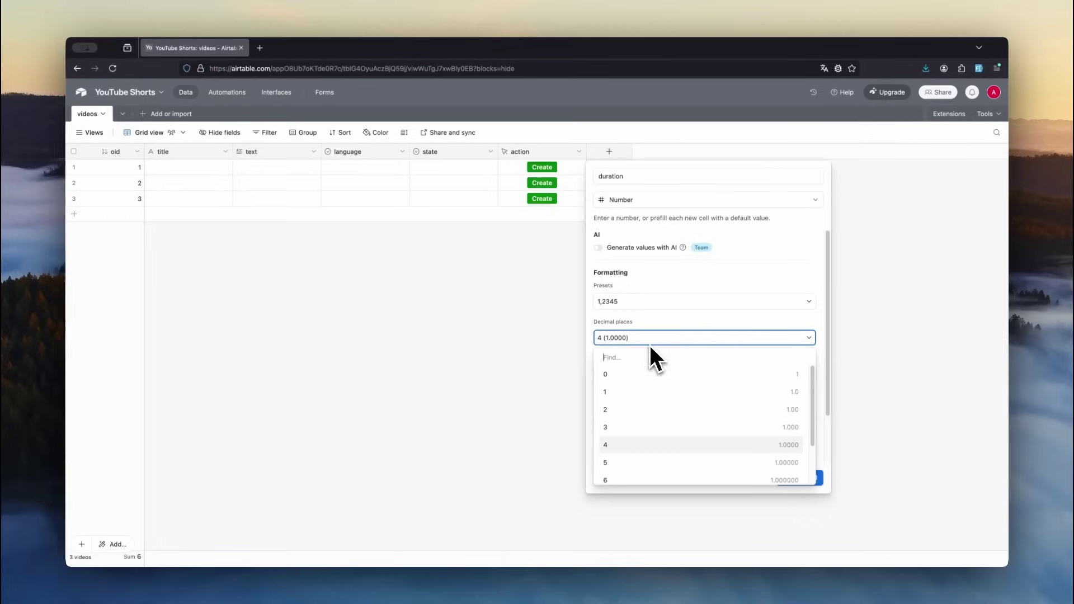
{"action": "left_click", "coordinate": [632, 409]}
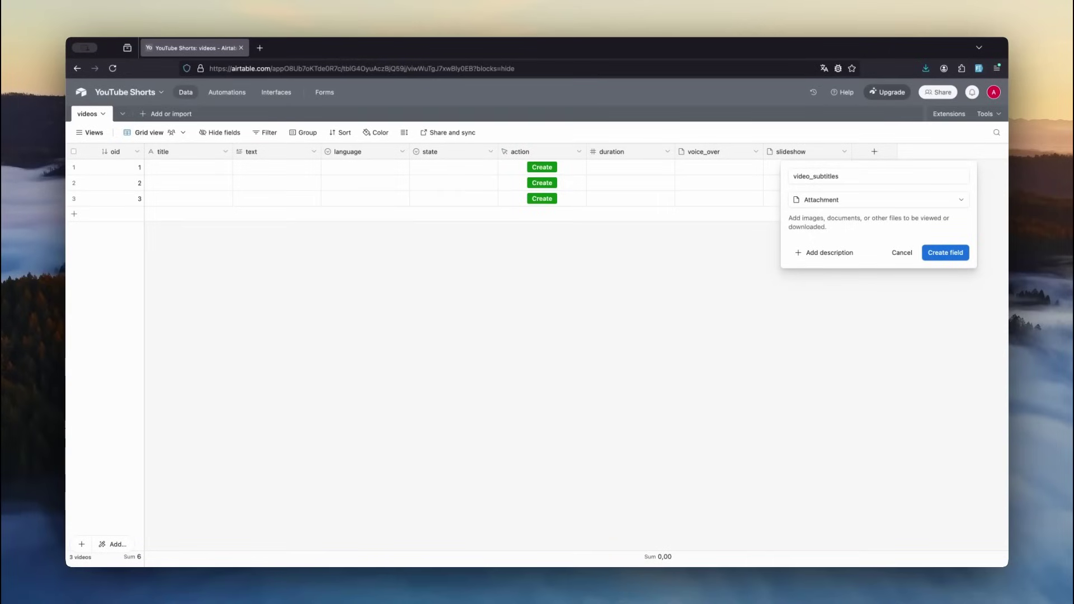
{"action": "key", "text": "Return"}
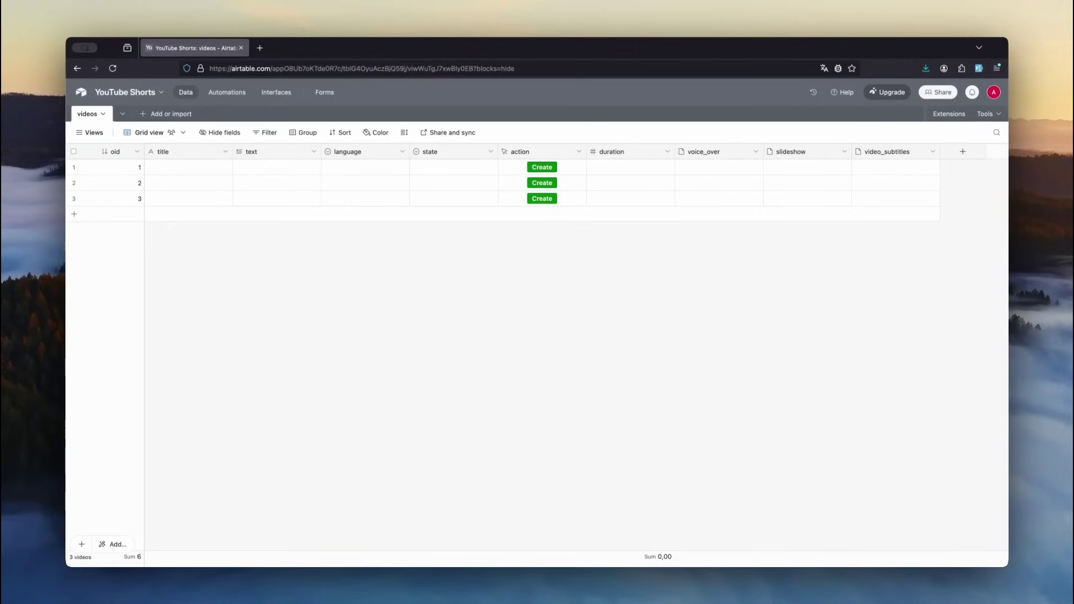
- Add a new blank table named scenes
{"action": "left_click", "coordinate": [154, 114]}
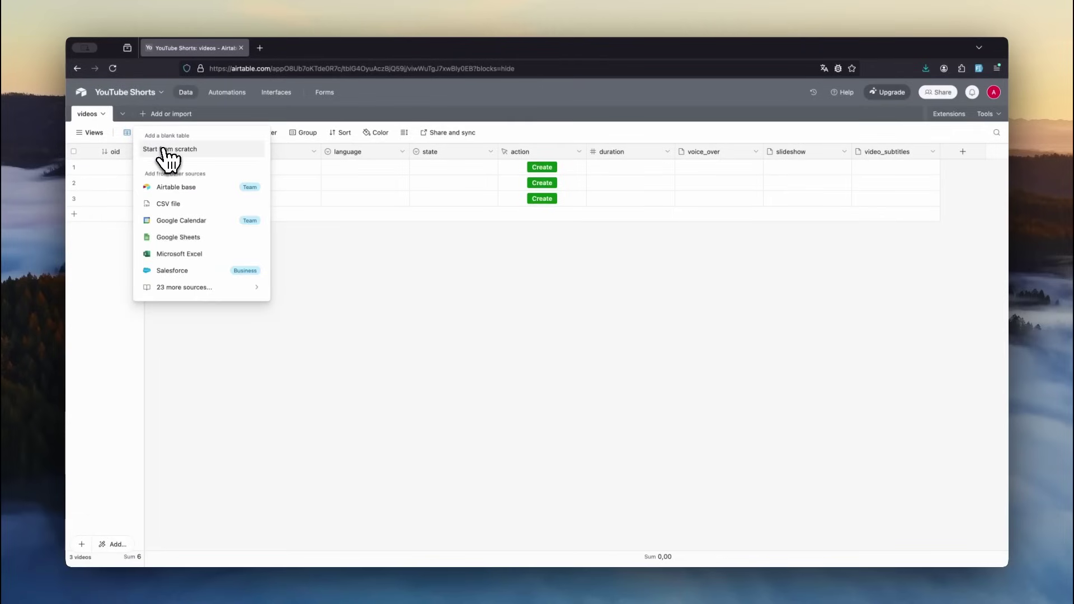
{"action": "left_click", "coordinate": [214, 152]}
{"action": "type", "text": "scenes"}
{"action": "left_click", "coordinate": [208, 215]}
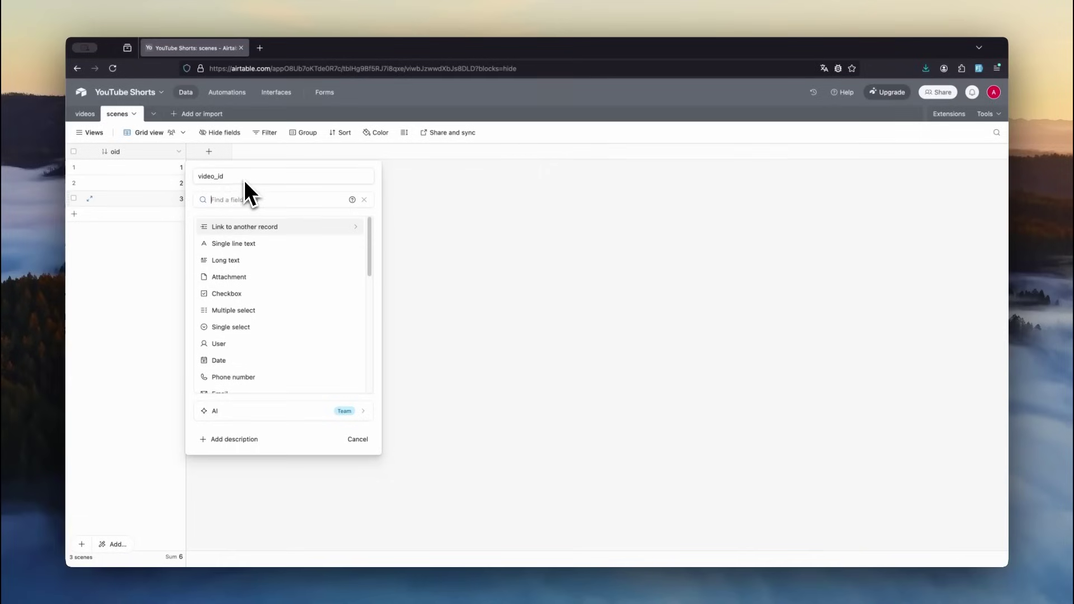
- Add a video_id field linking scenes to the videos table, skipping lookup fields
{"action": "left_click", "coordinate": [255, 227]}
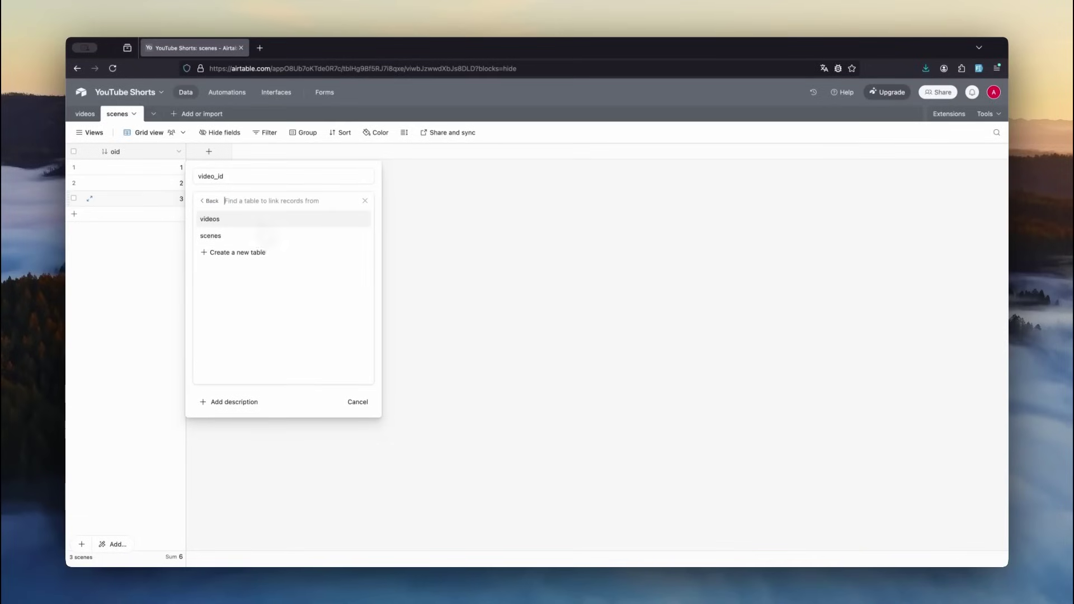
{"action": "left_click", "coordinate": [261, 220]}
{"action": "left_click", "coordinate": [200, 237]}
{"action": "left_click", "coordinate": [374, 294]}
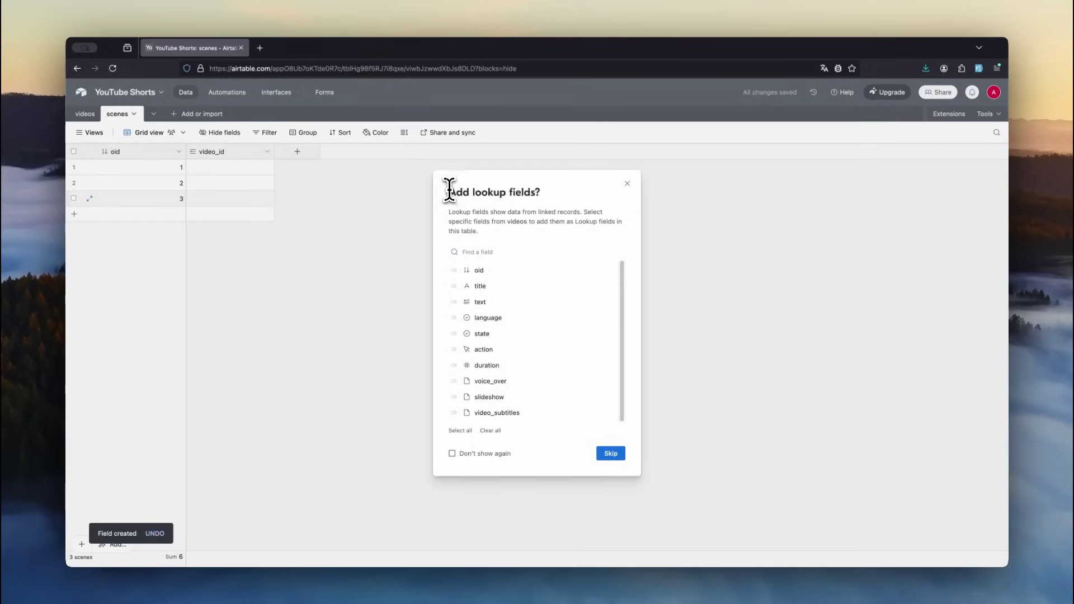
{"action": "left_click_drag", "start_coordinate": [449, 189], "coordinate": [544, 195]}
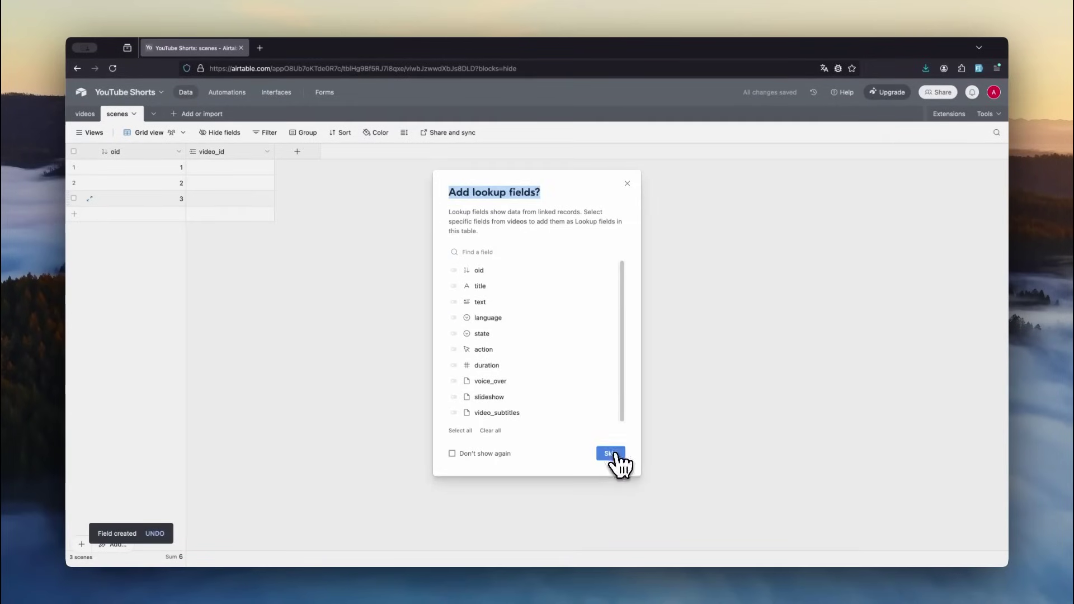
{"action": "left_click", "coordinate": [614, 454]}
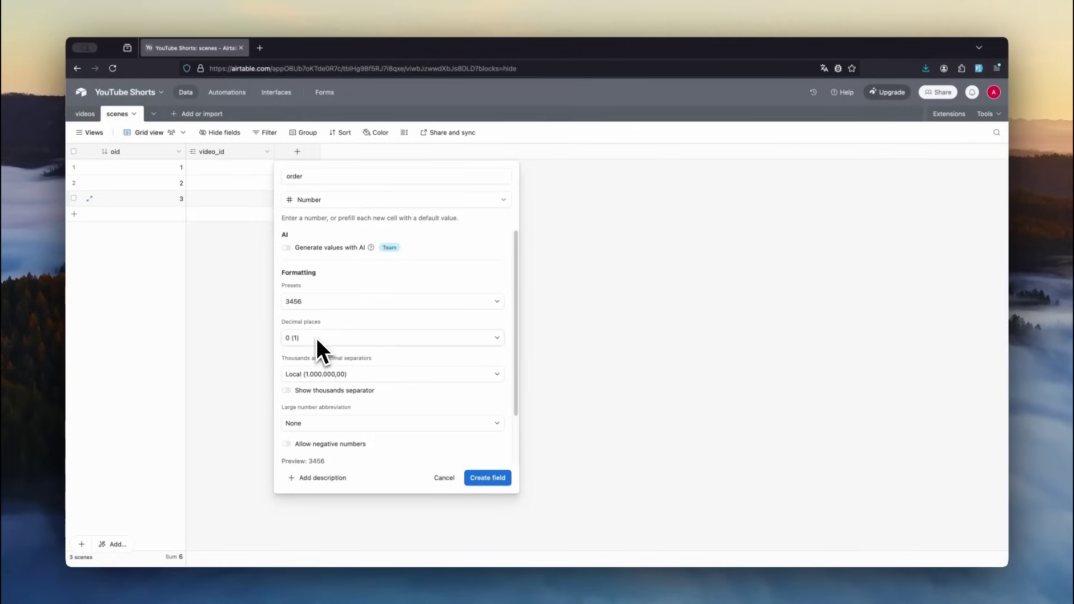
- Create the order number field, the text long-text field, and a duration number with 2 decimals
{"action": "left_click", "coordinate": [488, 478]}
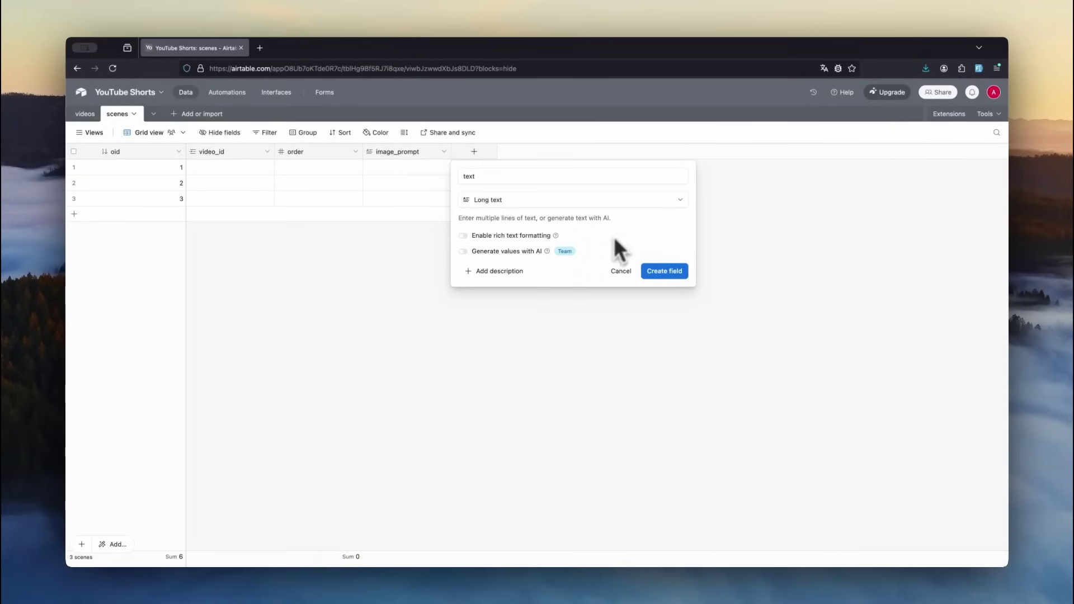
{"action": "left_click", "coordinate": [664, 271]}
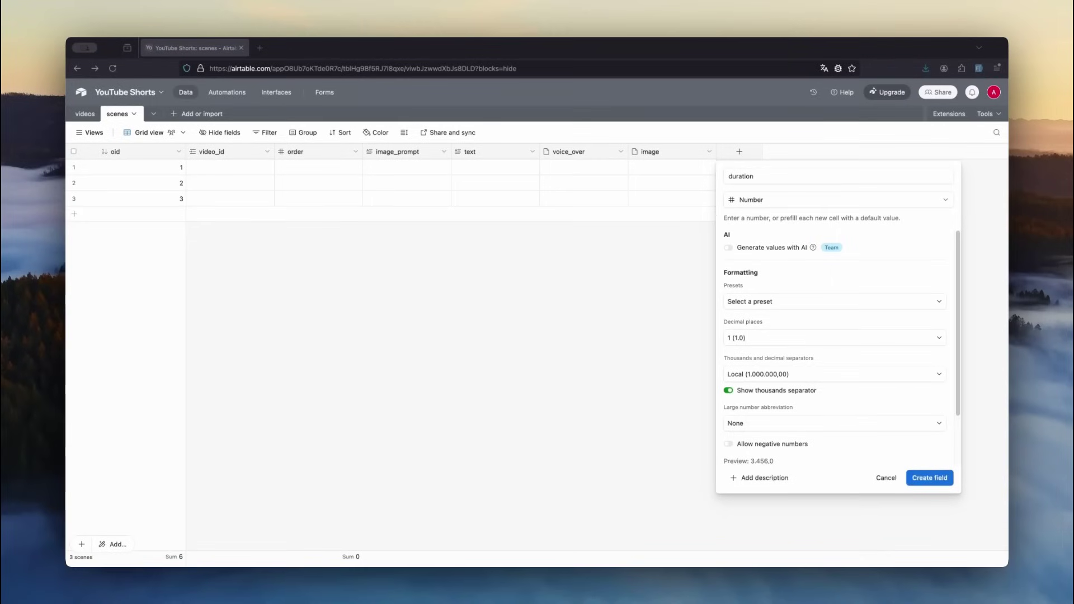
{"action": "left_click", "coordinate": [811, 306]}
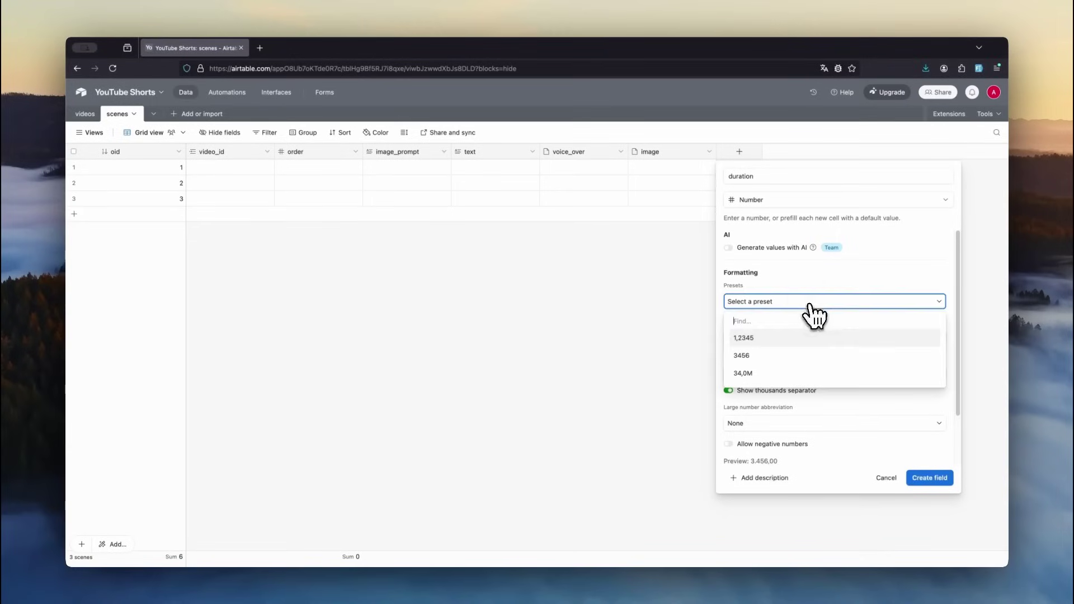
{"action": "left_click", "coordinate": [771, 339]}
{"action": "left_click", "coordinate": [768, 339]}
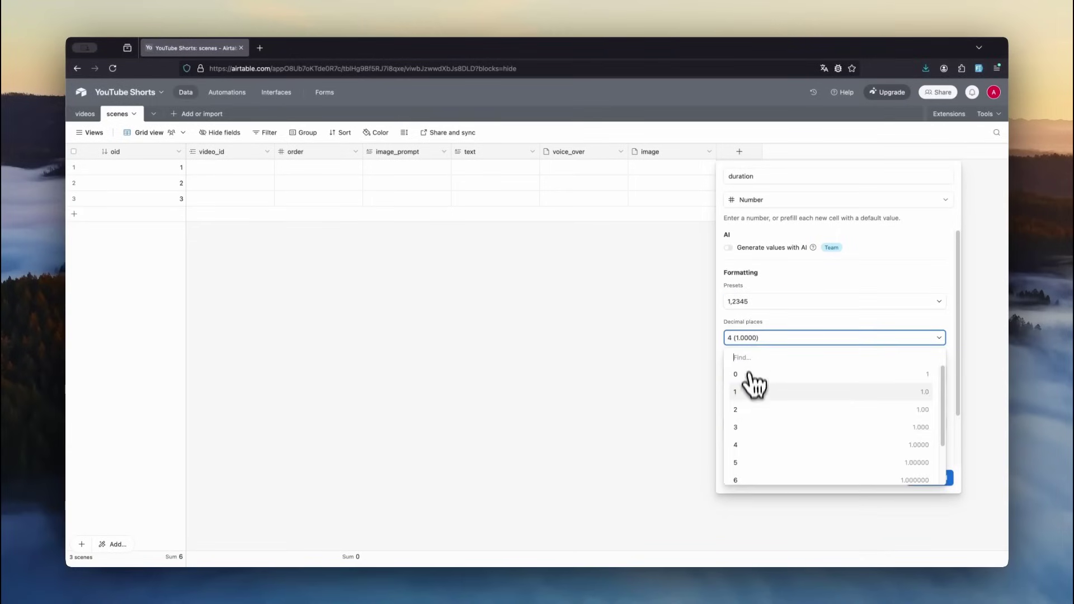
{"action": "left_click", "coordinate": [758, 411]}
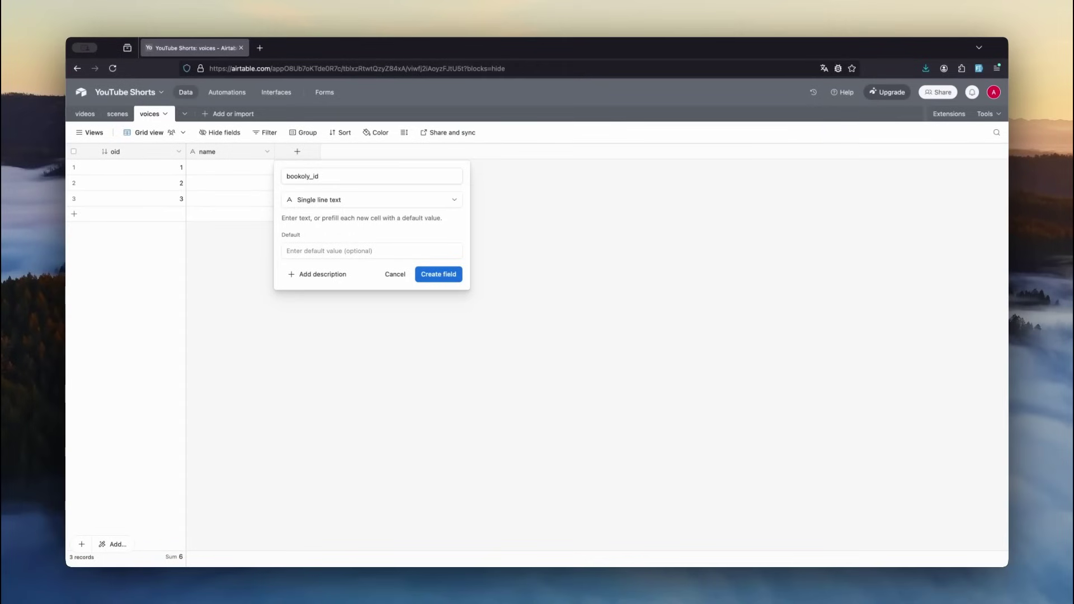
- Finish bookoly_id in voices, then add a single-record voice_id link to voices right of language in videos
{"action": "key", "text": "Return"}
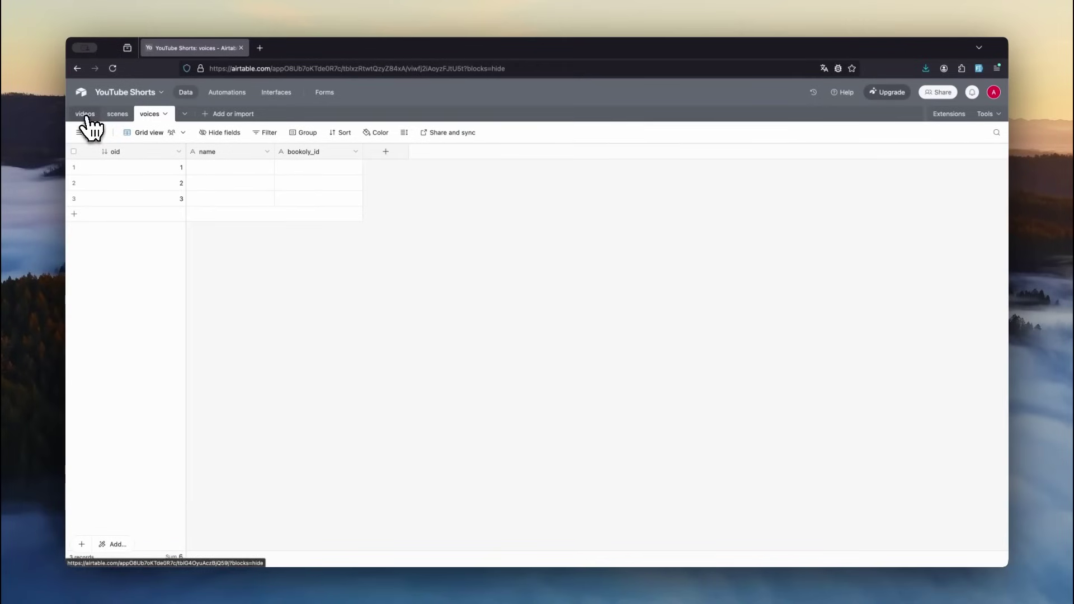
{"action": "left_click", "coordinate": [87, 115]}
{"action": "right_click", "coordinate": [379, 157]}
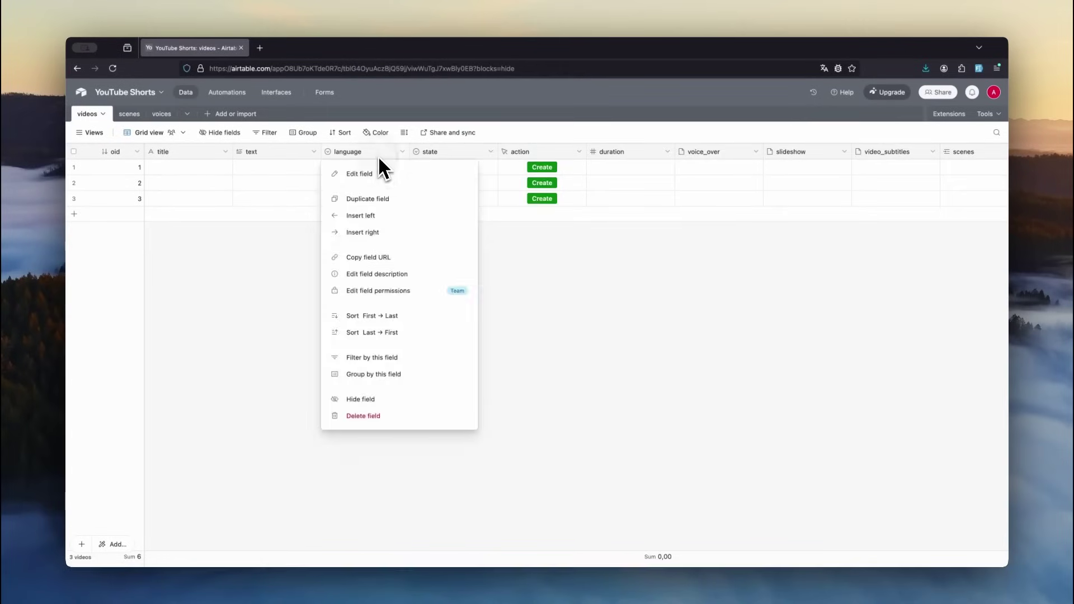
{"action": "left_click", "coordinate": [413, 234]}
{"action": "type", "text": "voice_id"}
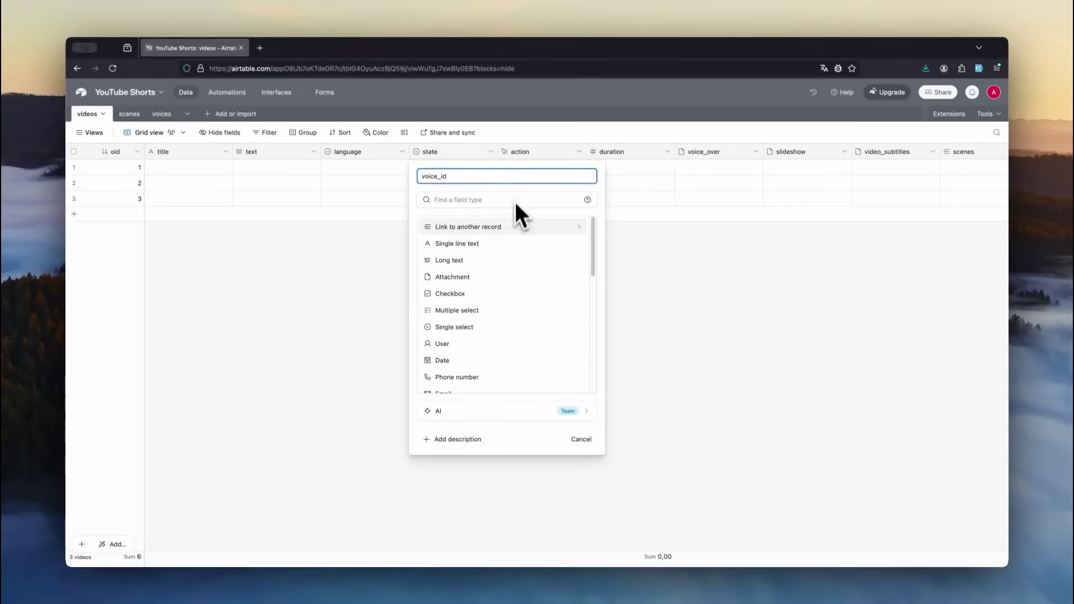
{"action": "left_click", "coordinate": [514, 227]}
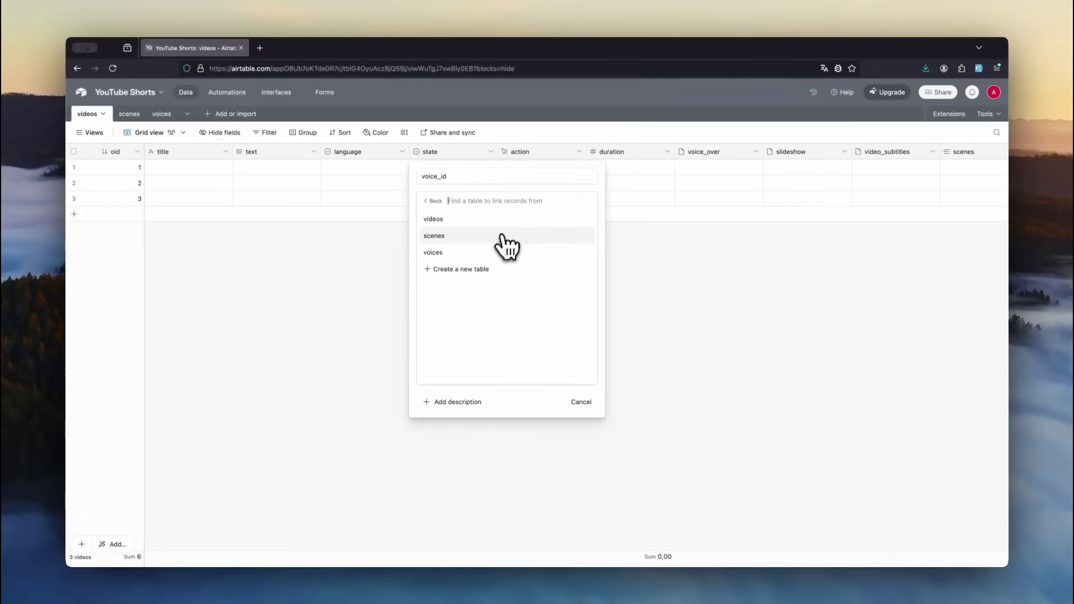
{"action": "left_click", "coordinate": [488, 253]}
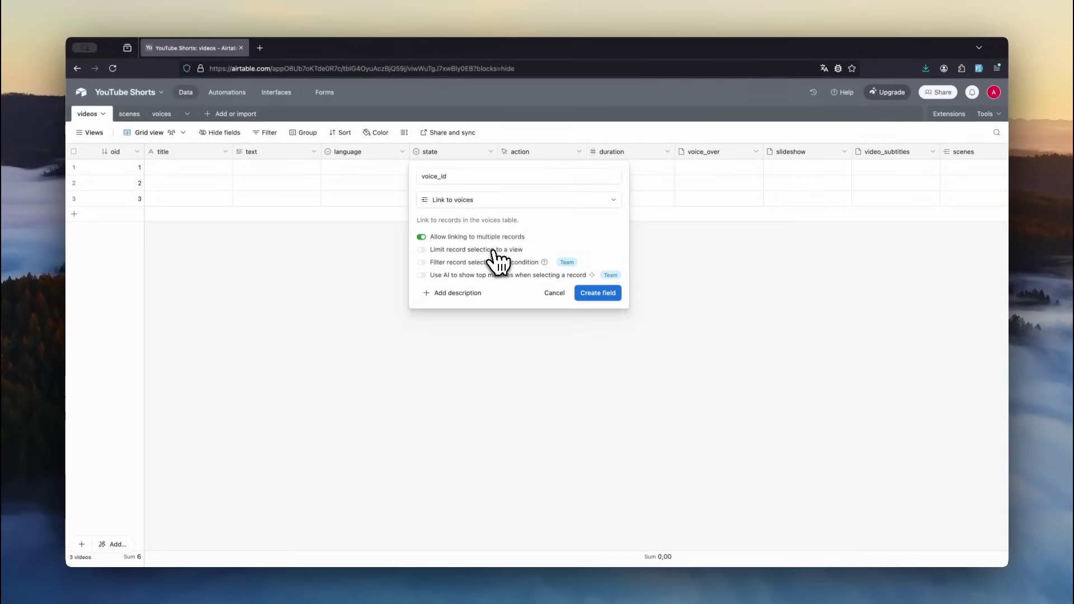
{"action": "left_click", "coordinate": [421, 236]}
{"action": "left_click", "coordinate": [597, 292]}
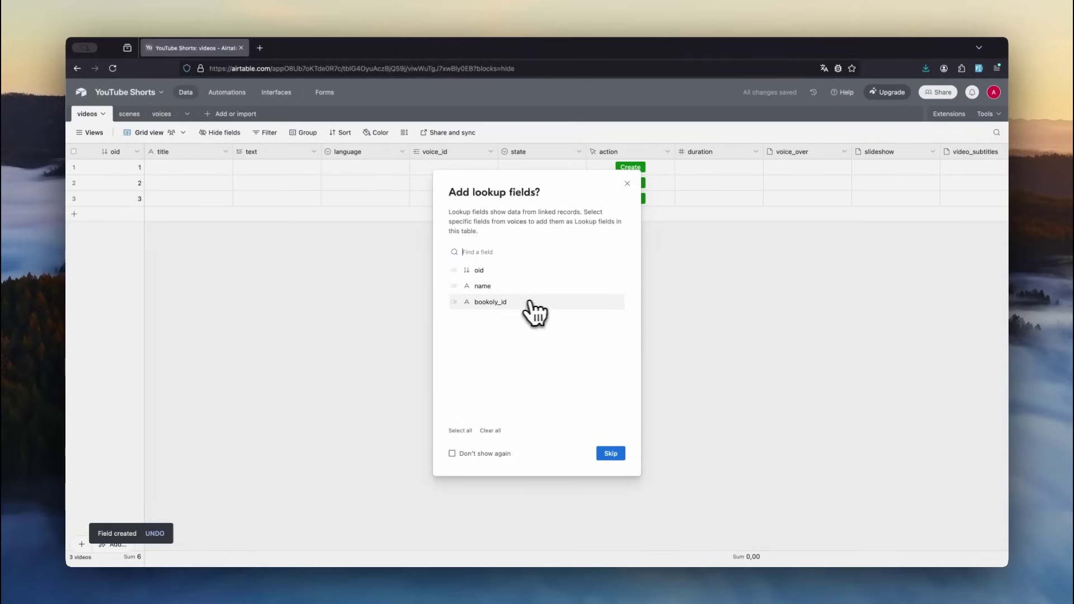
- Add a bookoly_id lookup column from the linked voice, named bookoly_id
{"action": "left_click", "coordinate": [497, 303]}
{"action": "left_click", "coordinate": [609, 455]}
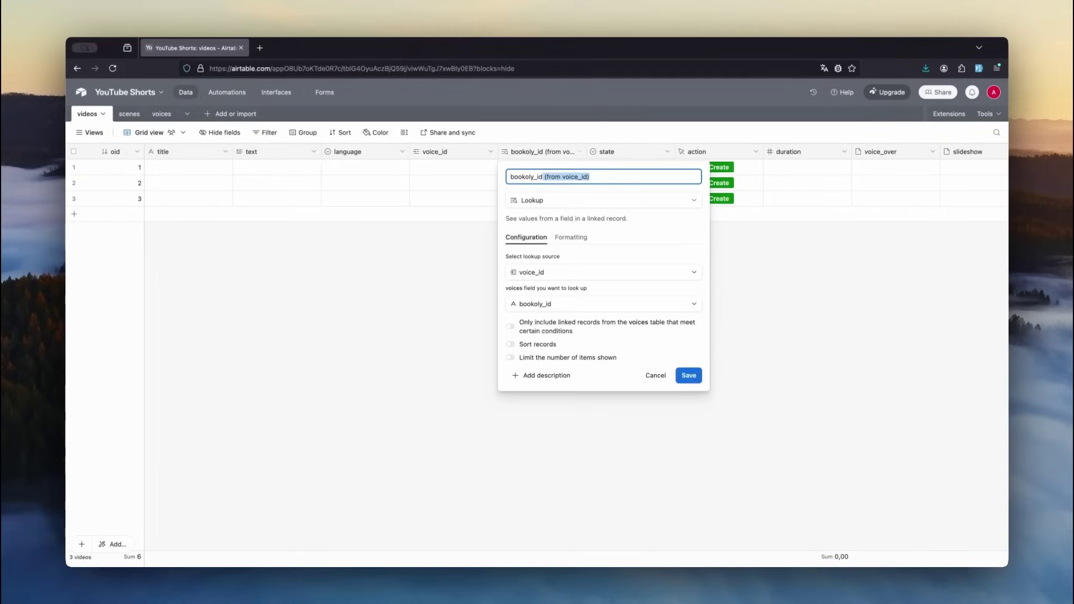
{"action": "key", "text": "BackSpace"}
{"action": "key", "text": "Return"}
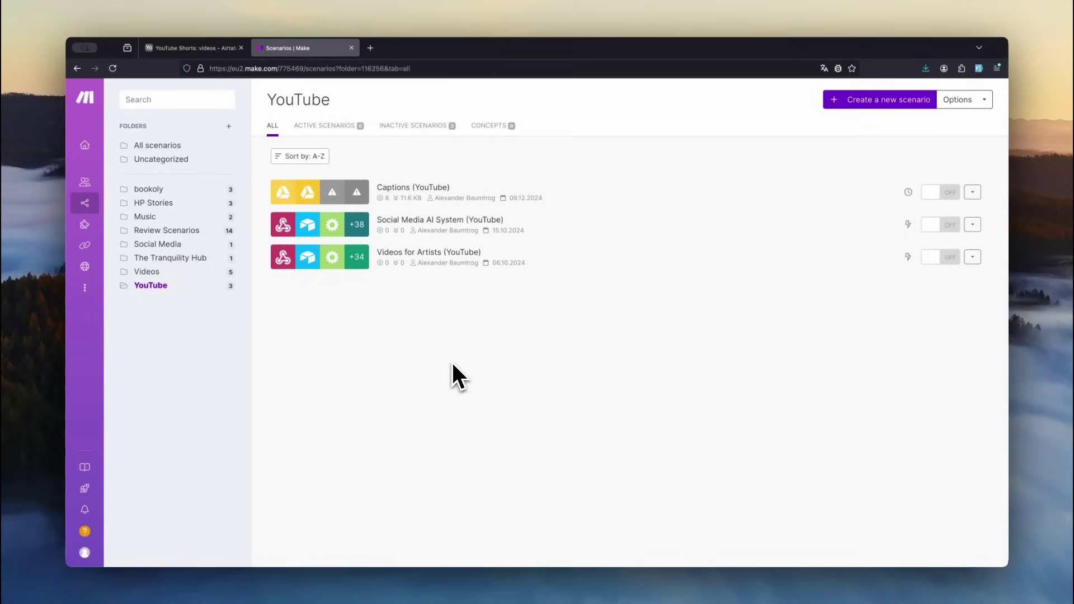
- Start a new scenario with a Custom webhook trigger named youtubeShorts and copy its address
{"action": "left_click", "coordinate": [871, 112]}
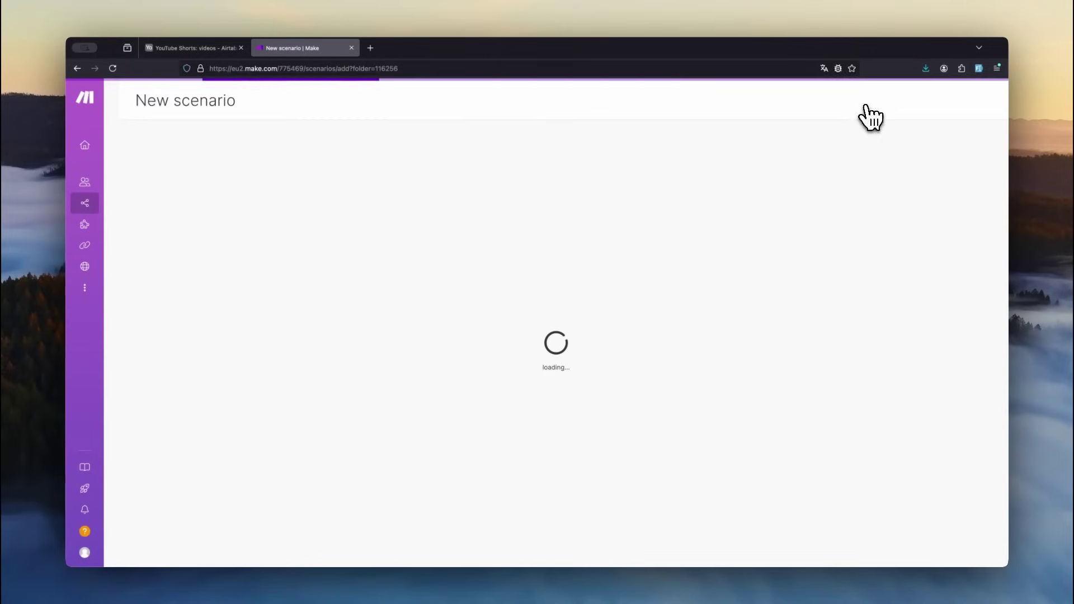
{"action": "left_click", "coordinate": [230, 106]}
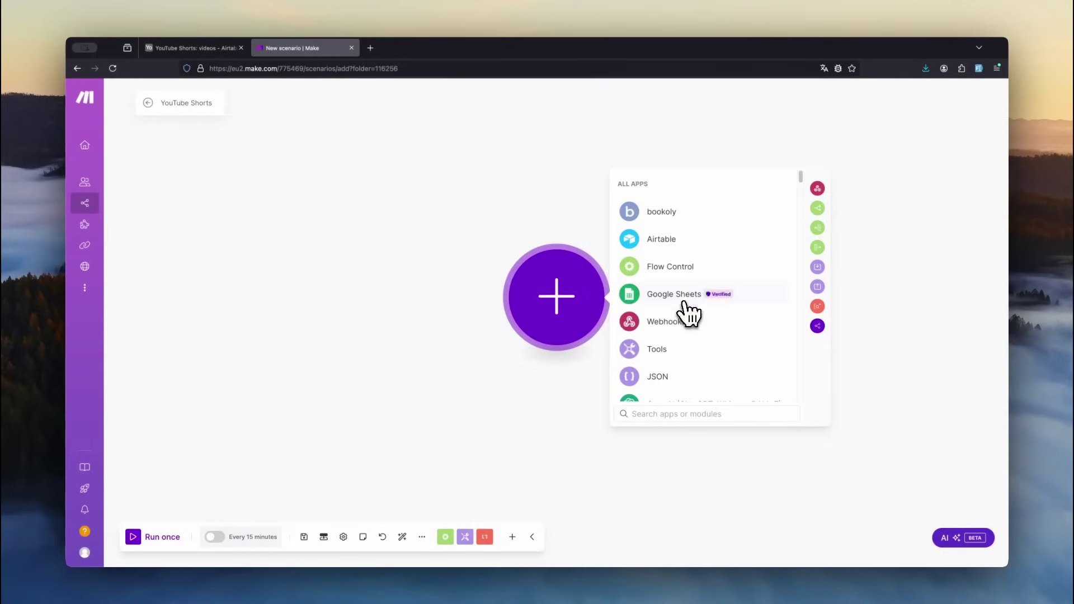
{"action": "left_click", "coordinate": [681, 325]}
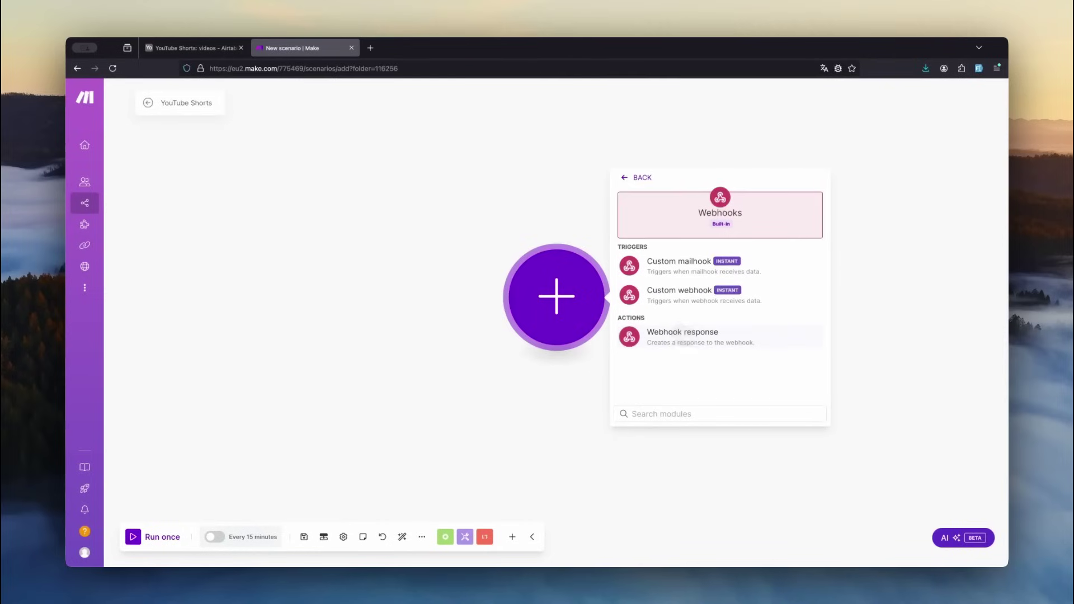
{"action": "left_click", "coordinate": [680, 309]}
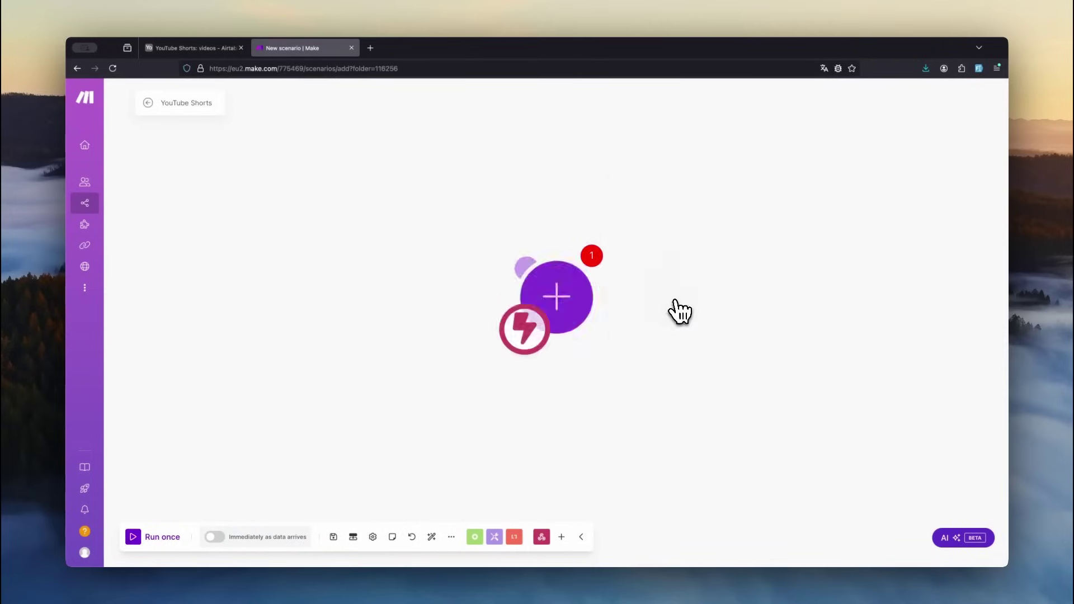
{"action": "left_click", "coordinate": [811, 296]}
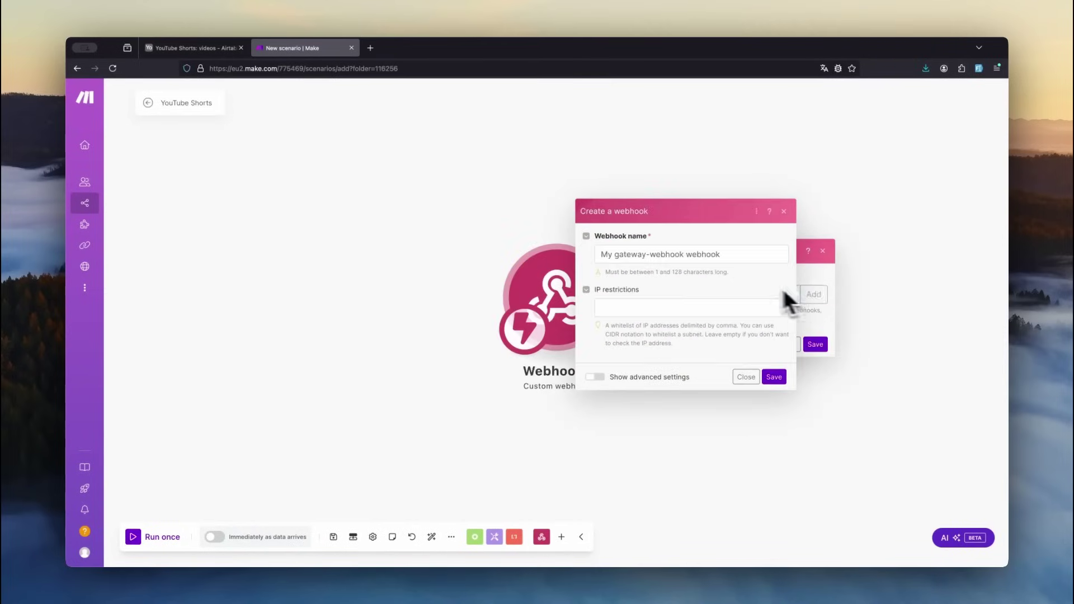
{"action": "left_click_drag", "start_coordinate": [720, 255], "coordinate": [627, 254]}
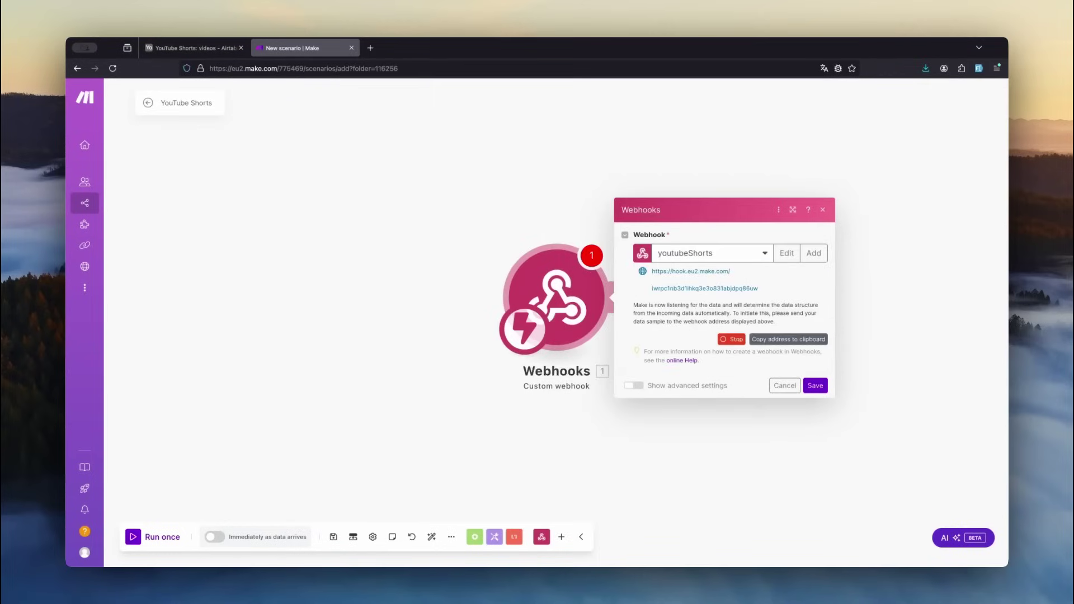
{"action": "left_click", "coordinate": [778, 344]}
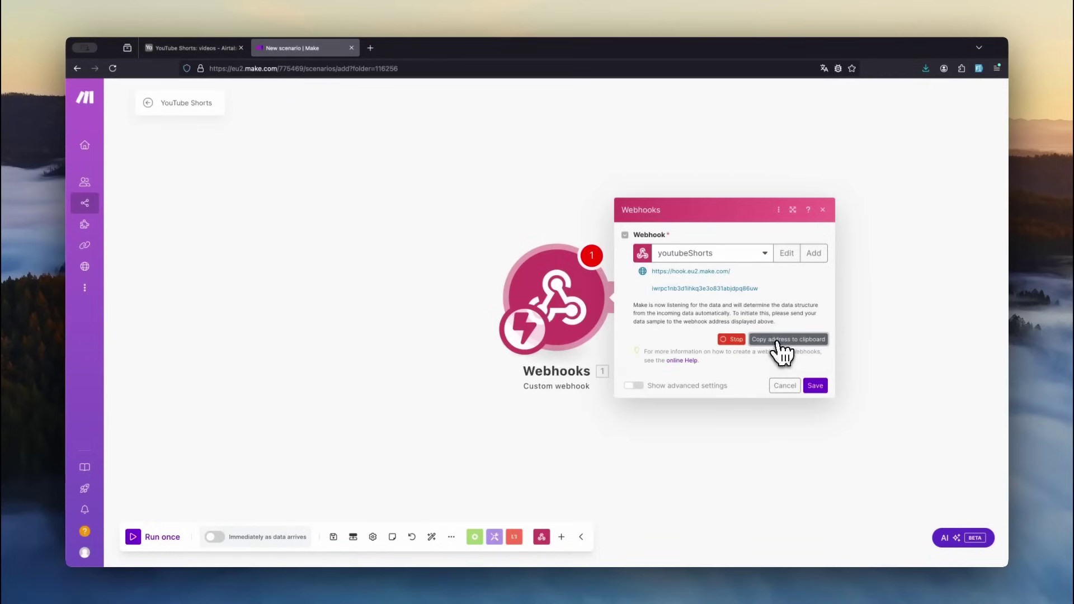
- Set the action button's URL formula to the webhook address plus ?record_id= and the record ID
{"action": "left_click", "coordinate": [202, 52]}
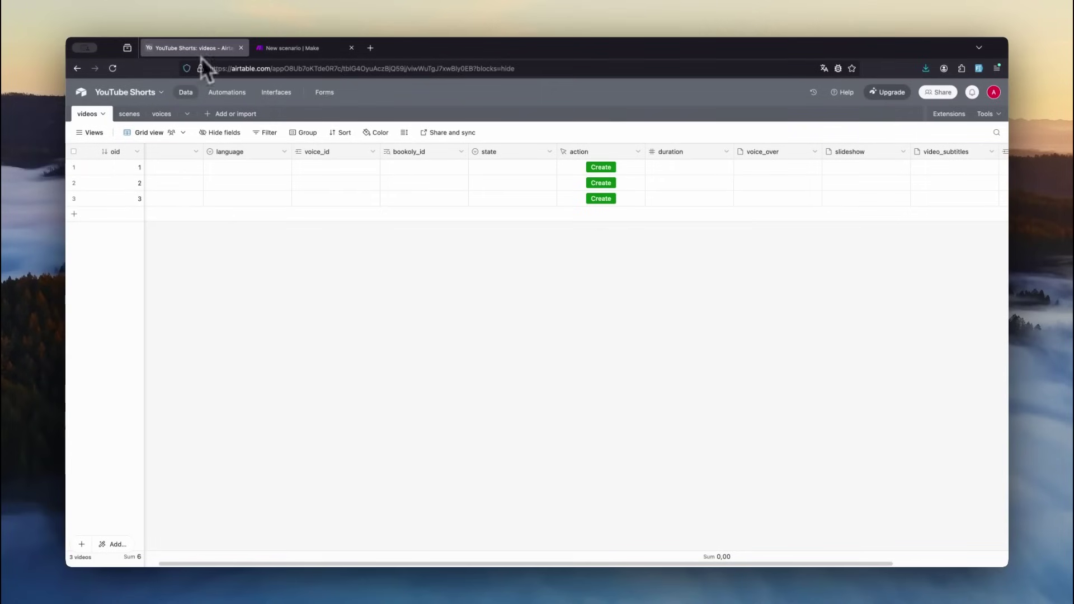
{"action": "right_click", "coordinate": [591, 157]}
{"action": "left_click", "coordinate": [594, 174]}
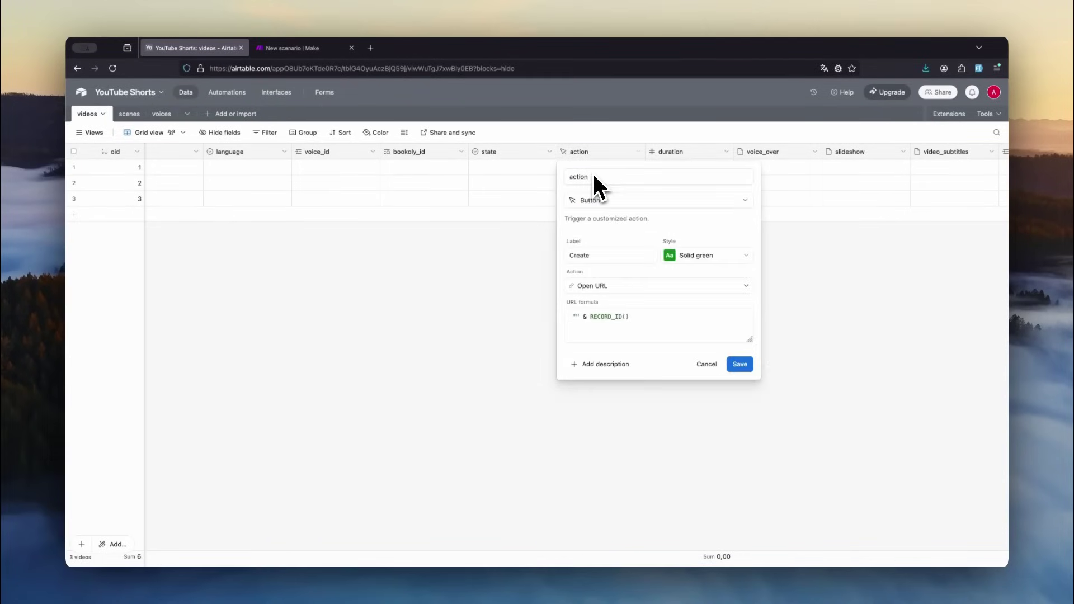
{"action": "left_click", "coordinate": [578, 317]}
{"action": "key", "text": "super+v"}
{"action": "type", "text": "?record_id="}
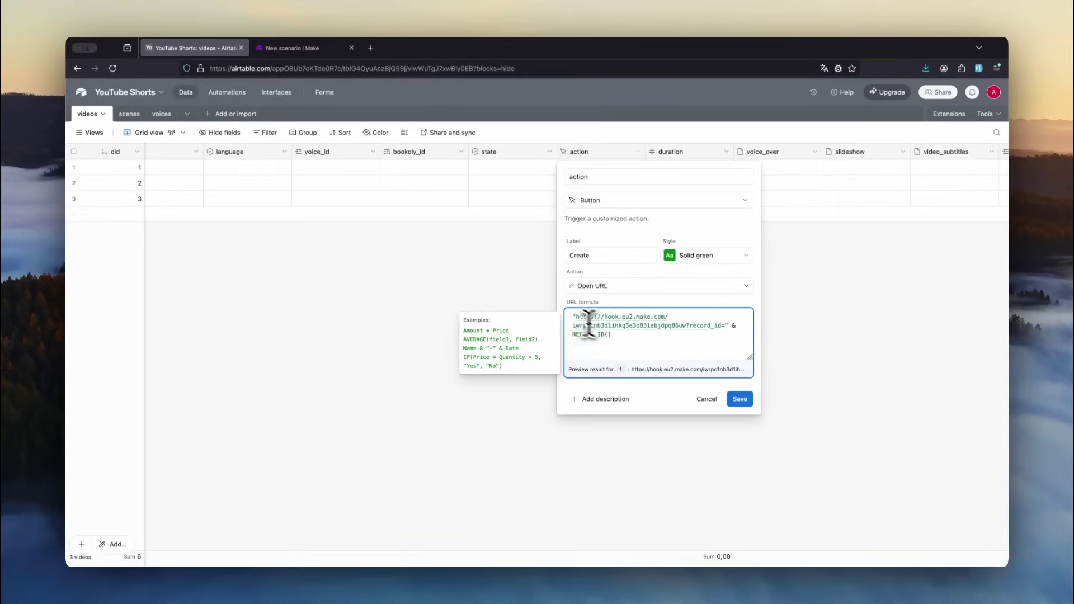
{"action": "left_click", "coordinate": [739, 399]}
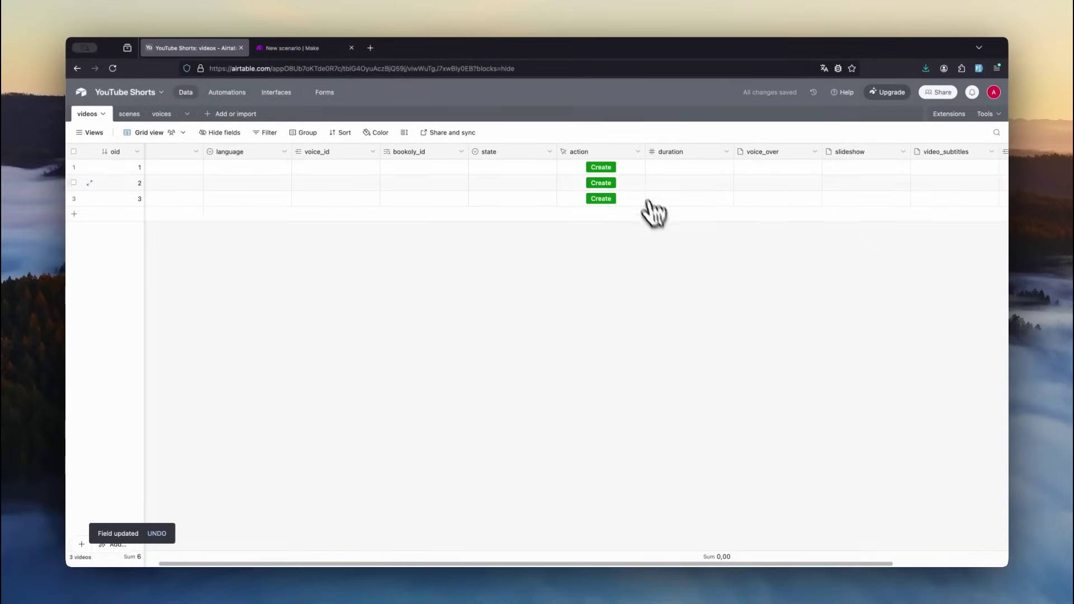
- Test a video's Create button, confirm the Accepted response, and close that page
{"action": "left_click", "coordinate": [600, 171]}
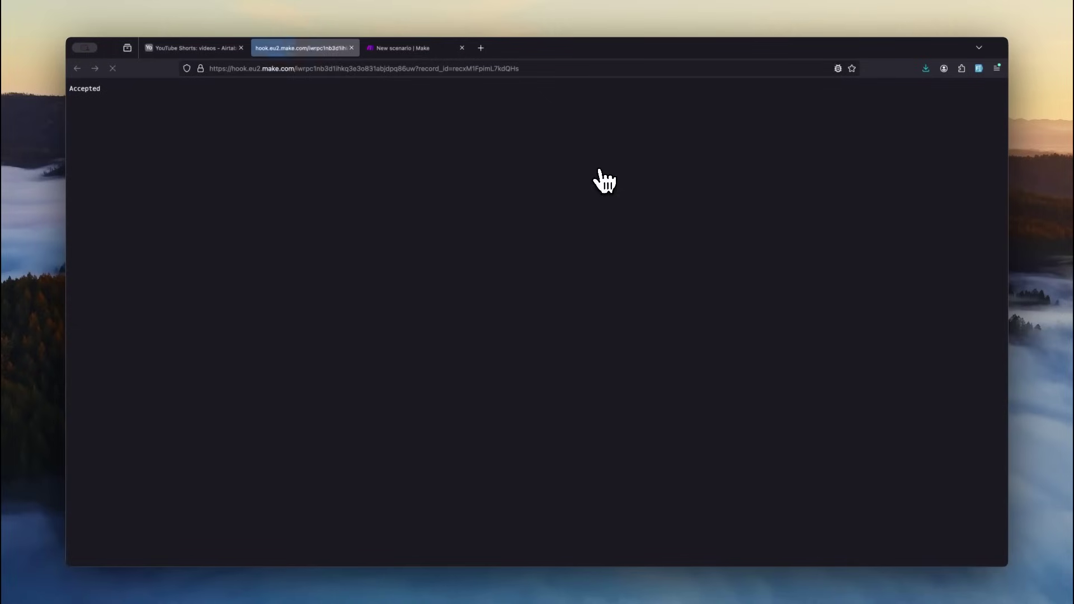
{"action": "double_click", "coordinate": [87, 90]}
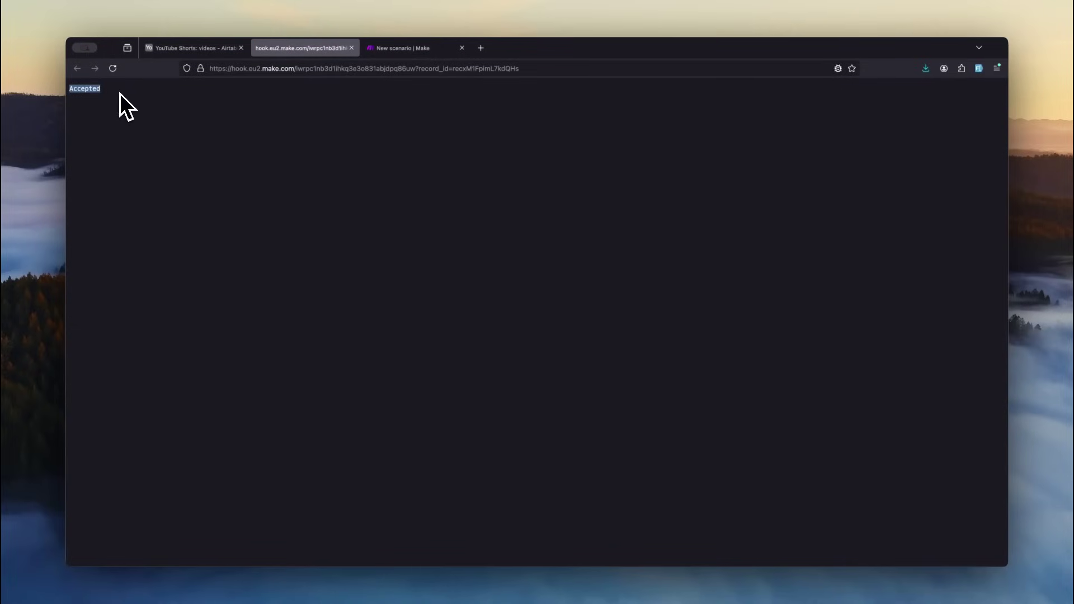
{"action": "middle_click", "coordinate": [307, 52]}
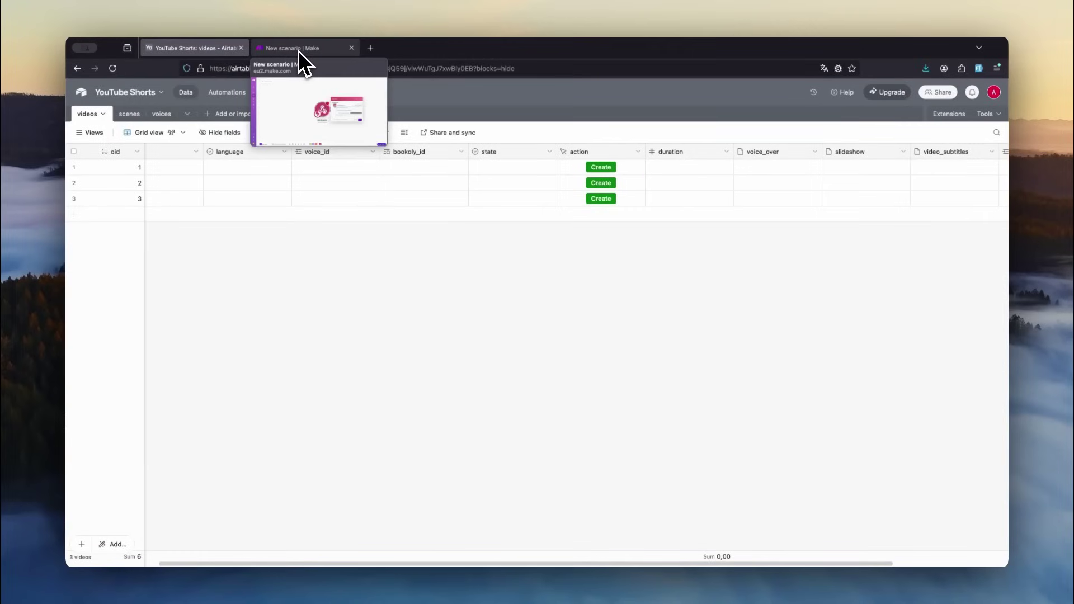
- Set Get a Record to base YouTube Shorts, table videos, Record ID from the webhook's record_id
{"action": "left_click", "coordinate": [298, 51]}
{"action": "left_click_drag", "start_coordinate": [677, 323], "coordinate": [745, 324]}
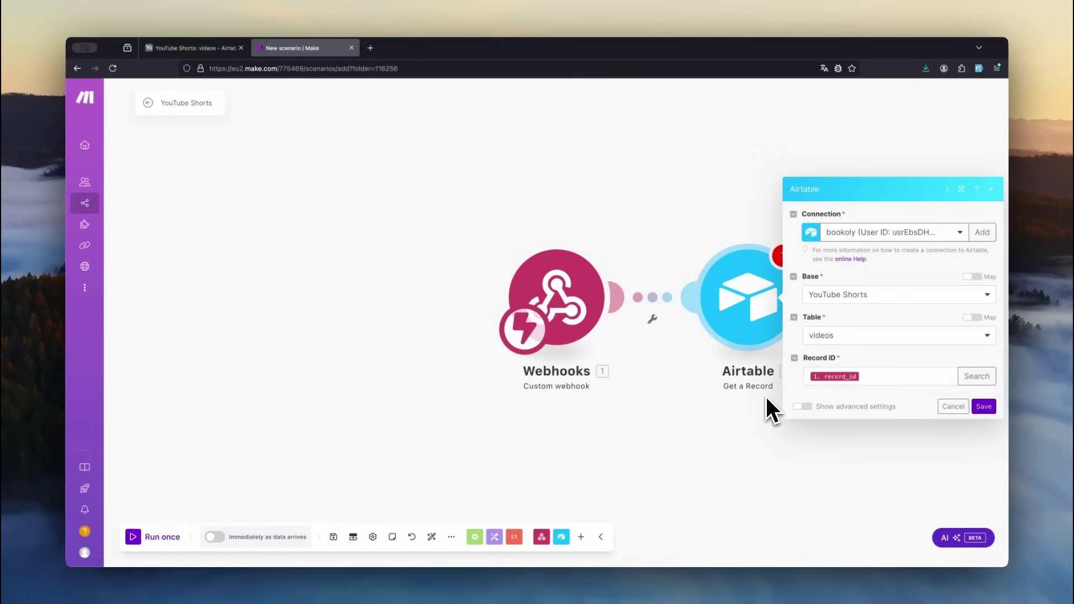
{"action": "left_click", "coordinate": [863, 374]}
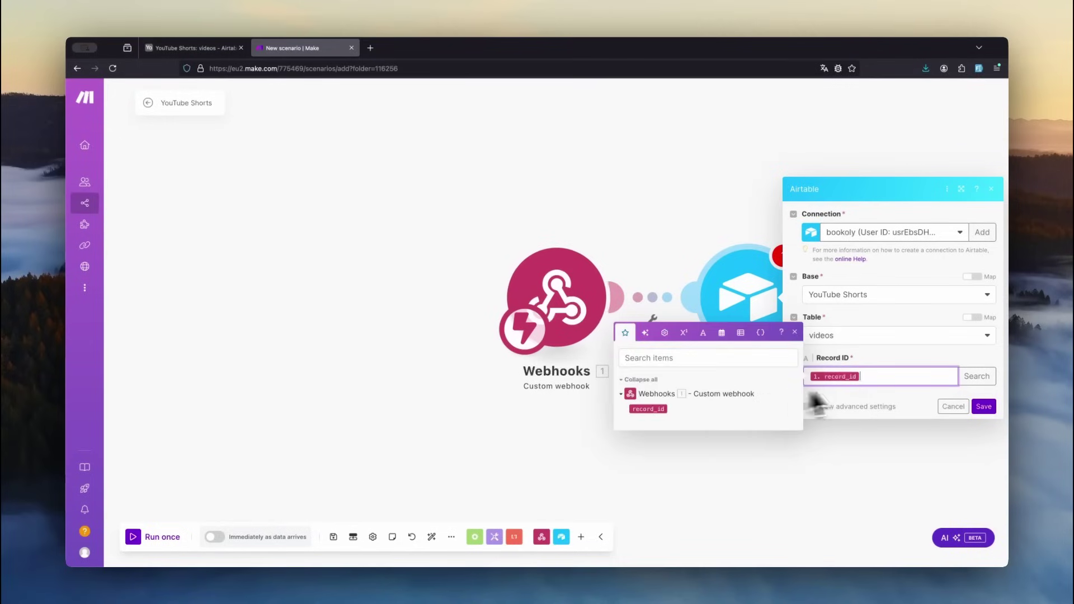
{"action": "left_click", "coordinate": [980, 408]}
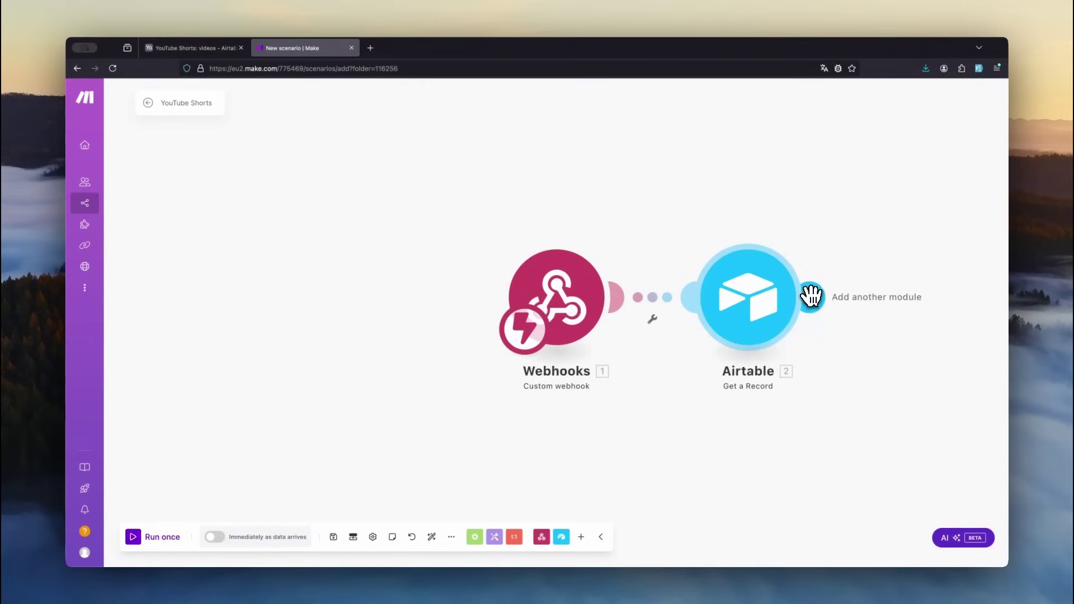
{"action": "left_click", "coordinate": [811, 297]}
- Add a Router after the Airtable step, grow it to five branches, and auto-align the layout
{"action": "left_click", "coordinate": [772, 189]}
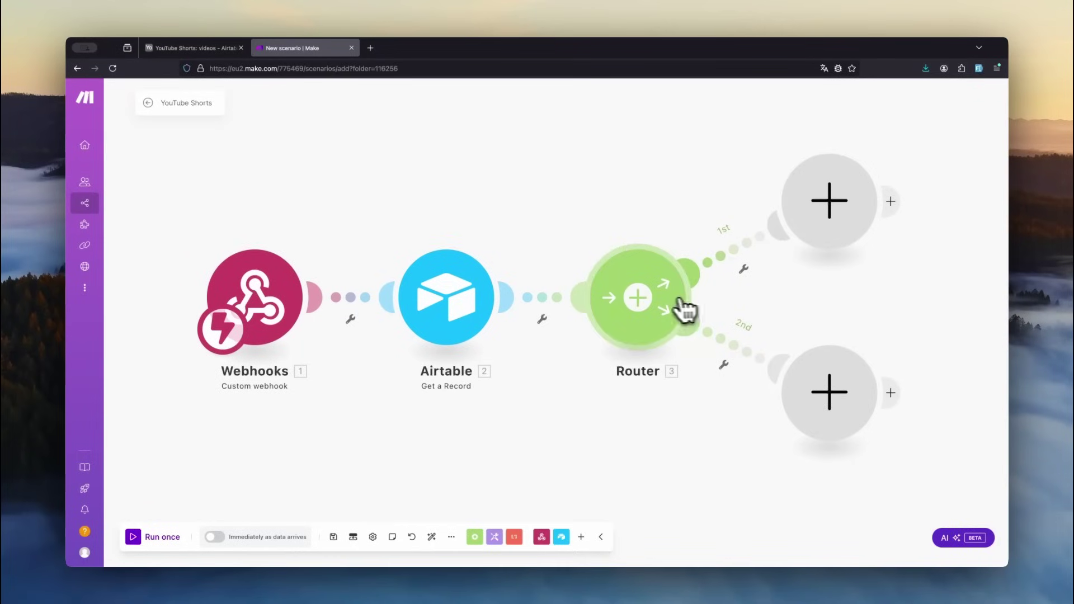
{"action": "left_click", "coordinate": [642, 304]}
{"action": "left_click", "coordinate": [642, 227]}
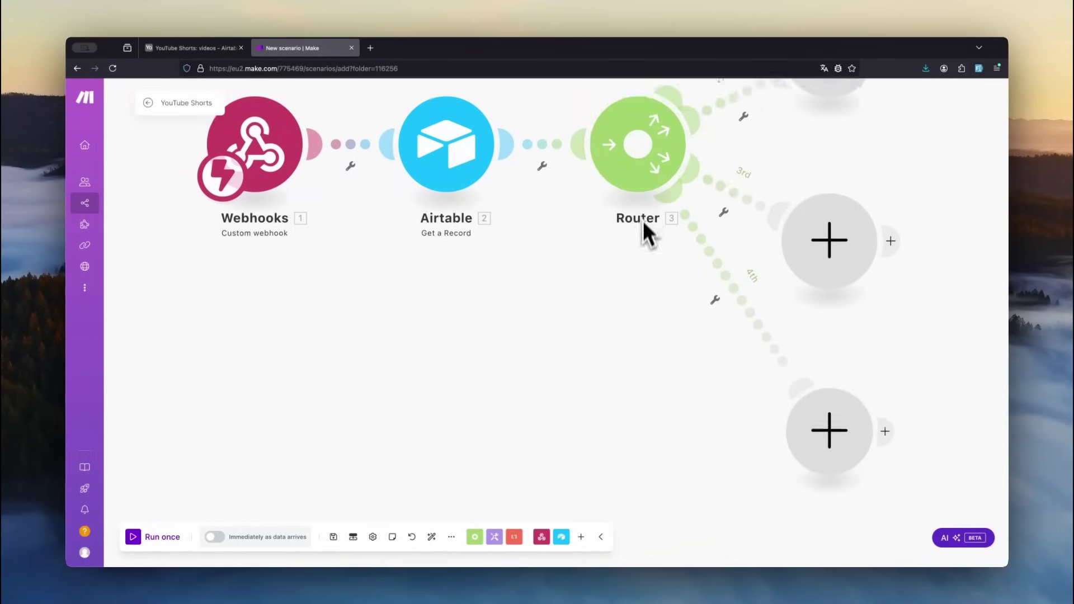
{"action": "left_click", "coordinate": [649, 148]}
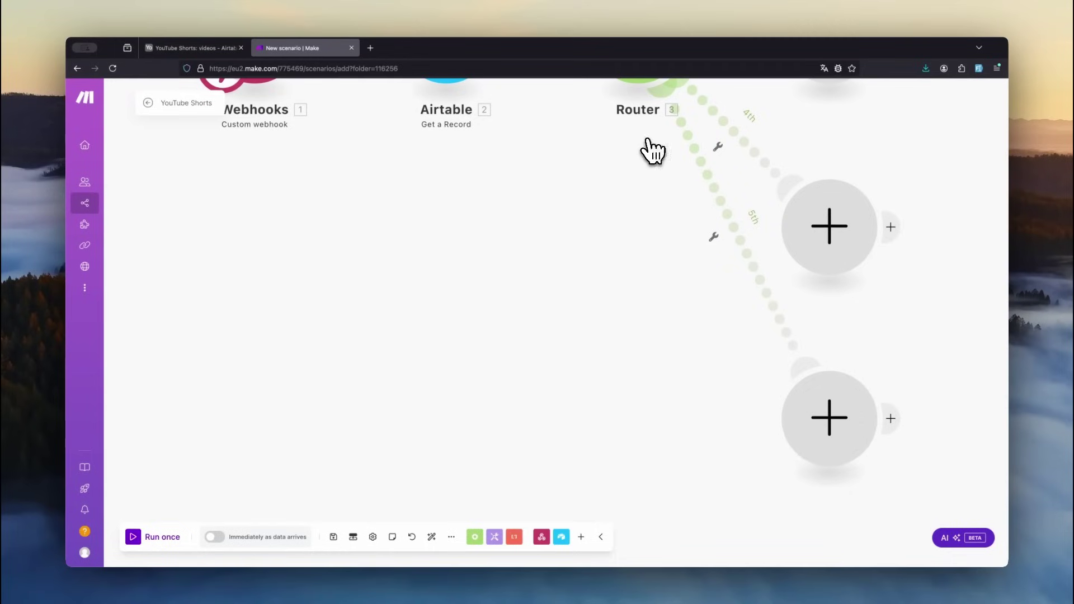
{"action": "left_click", "coordinate": [431, 537]}
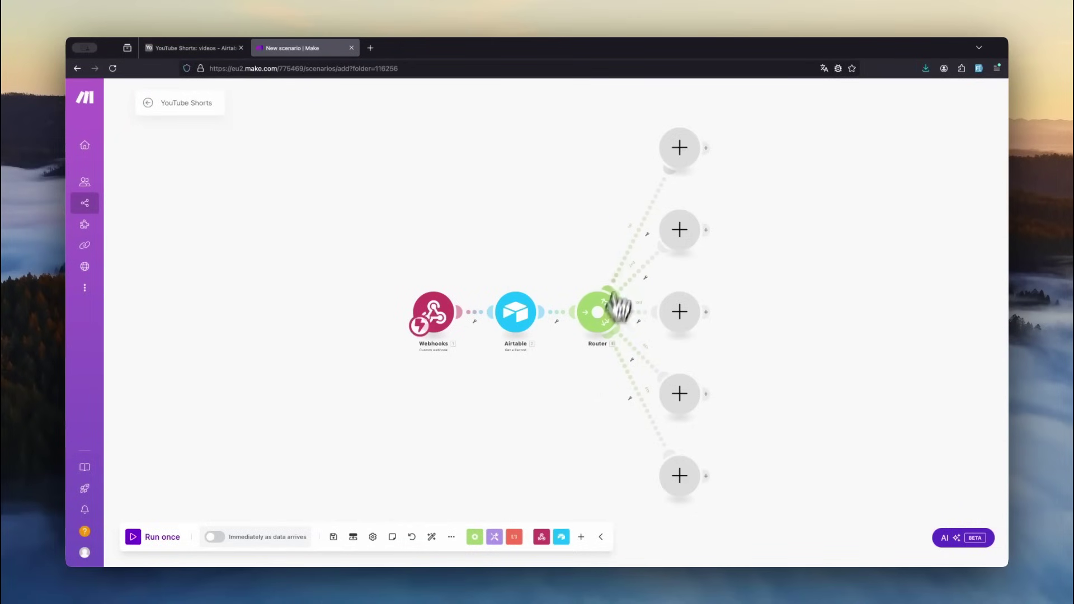
{"action": "left_click", "coordinate": [641, 235]}
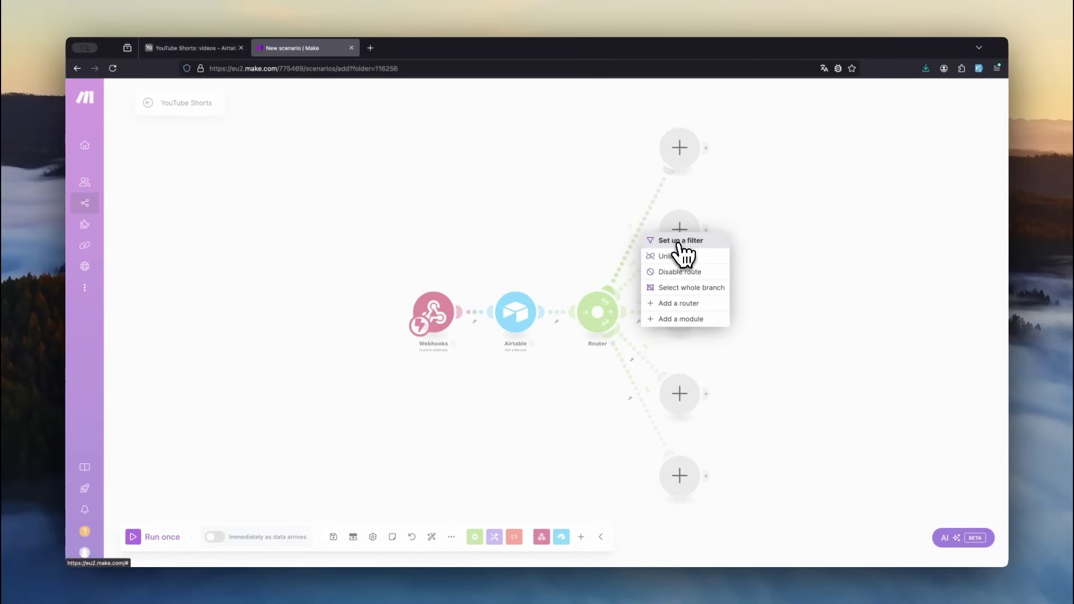
- Filter the router routes so the record's state equals scenes on one and publish on the other
{"action": "left_click", "coordinate": [678, 244]}
{"action": "left_click", "coordinate": [698, 255]}
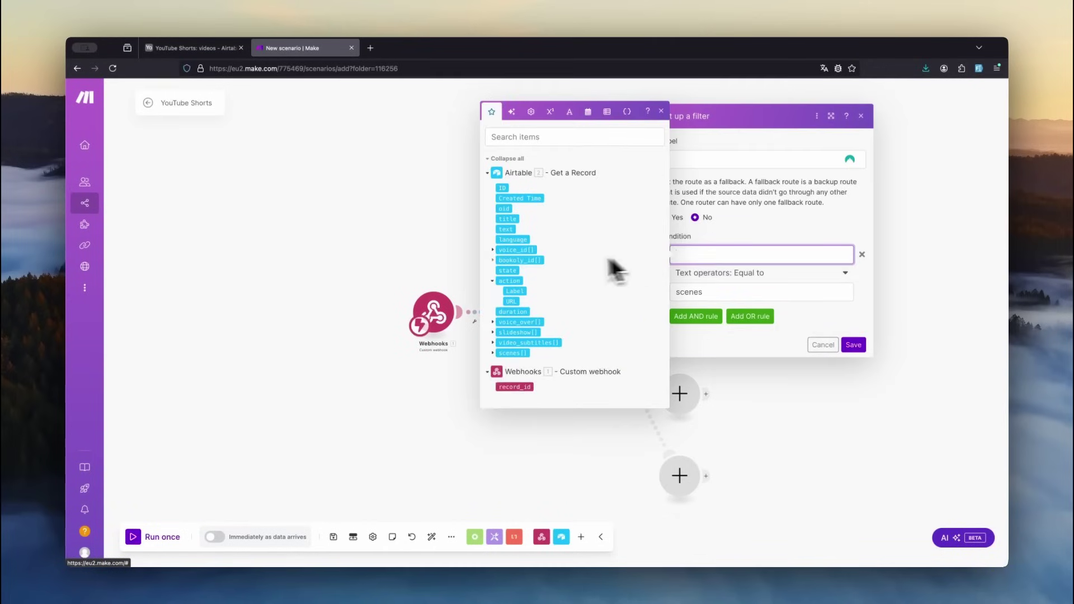
{"action": "left_click", "coordinate": [509, 271]}
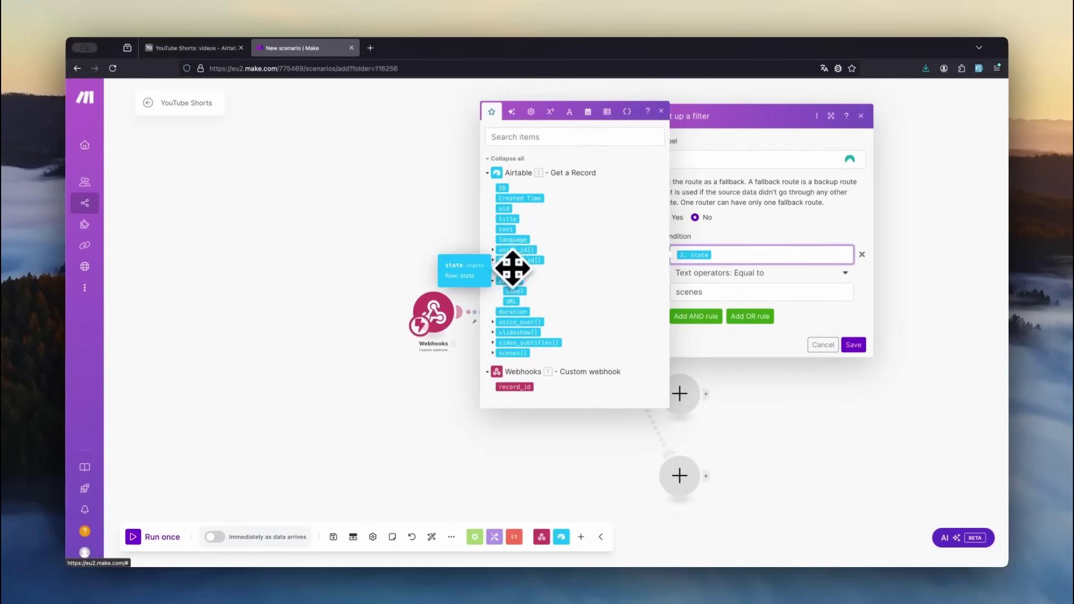
{"action": "key", "text": "Return"}
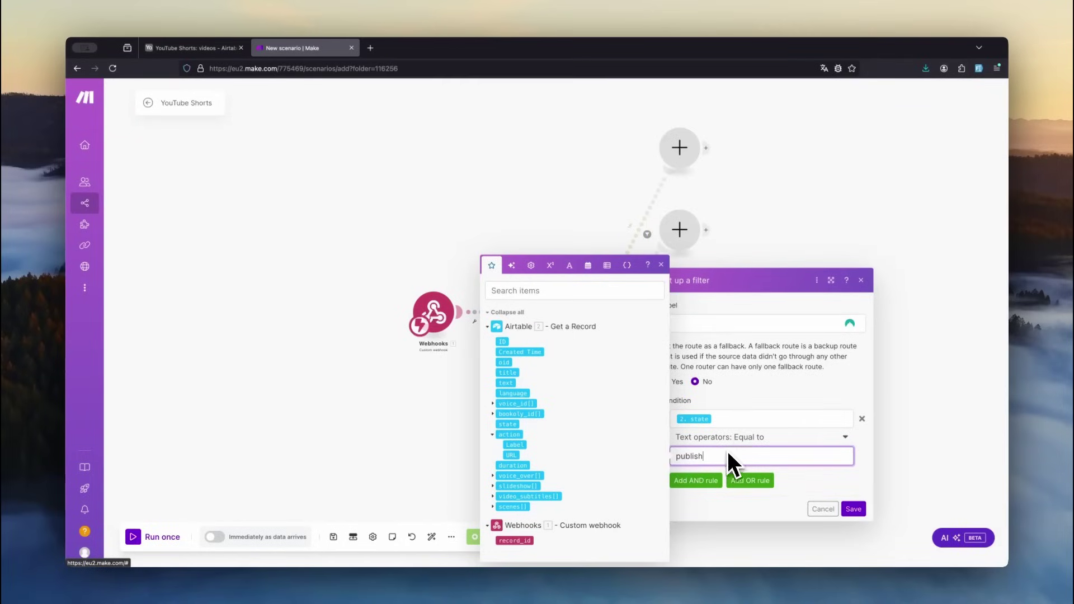
{"action": "left_click", "coordinate": [853, 508]}
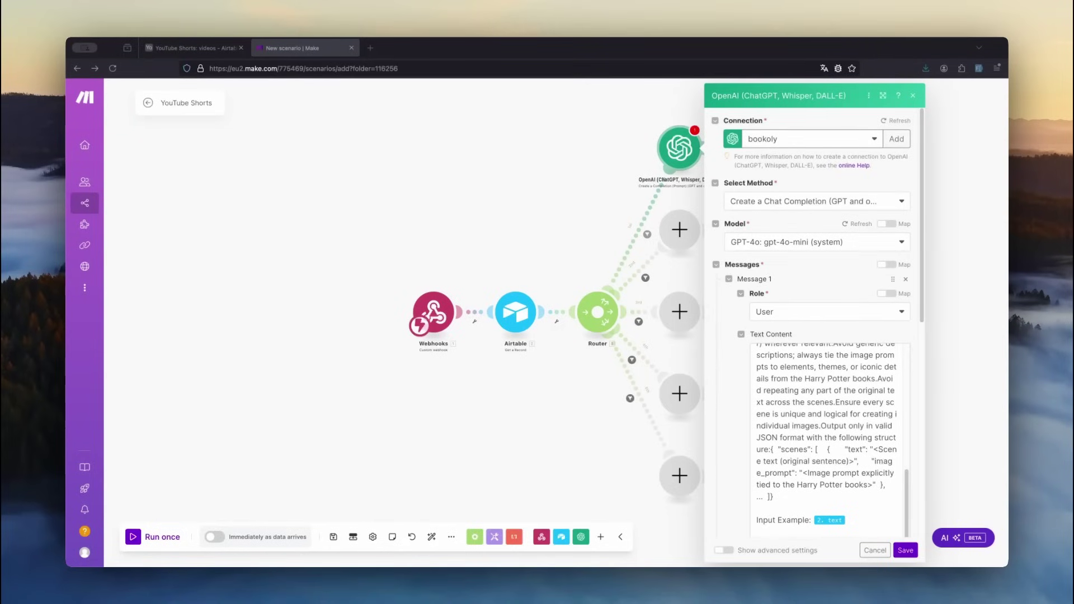
- Set the OpenAI module's response format to a parsed JSON Object and save it
{"action": "scroll", "coordinate": [736, 187], "scroll_direction": "down", "scroll_amount": 2}
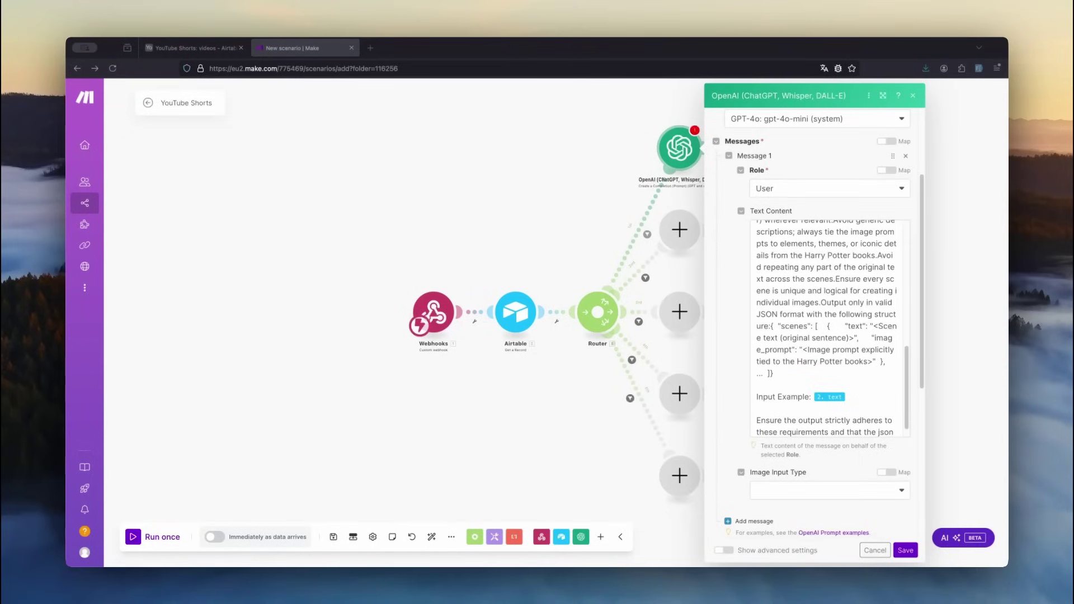
{"action": "left_click_drag", "start_coordinate": [757, 381], "coordinate": [809, 381]}
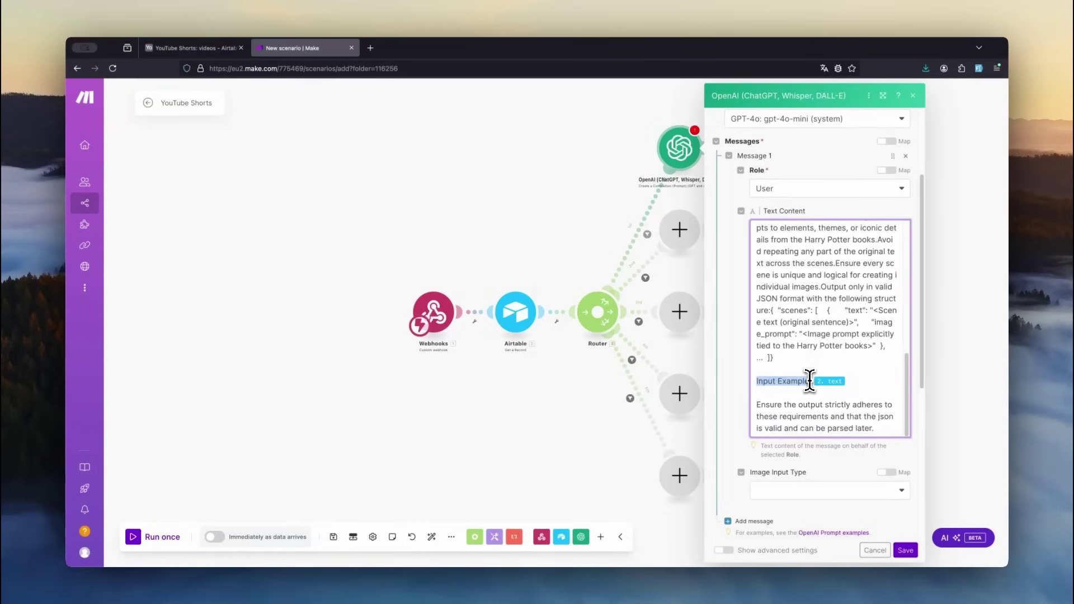
{"action": "scroll", "coordinate": [783, 403], "scroll_direction": "down", "scroll_amount": 5}
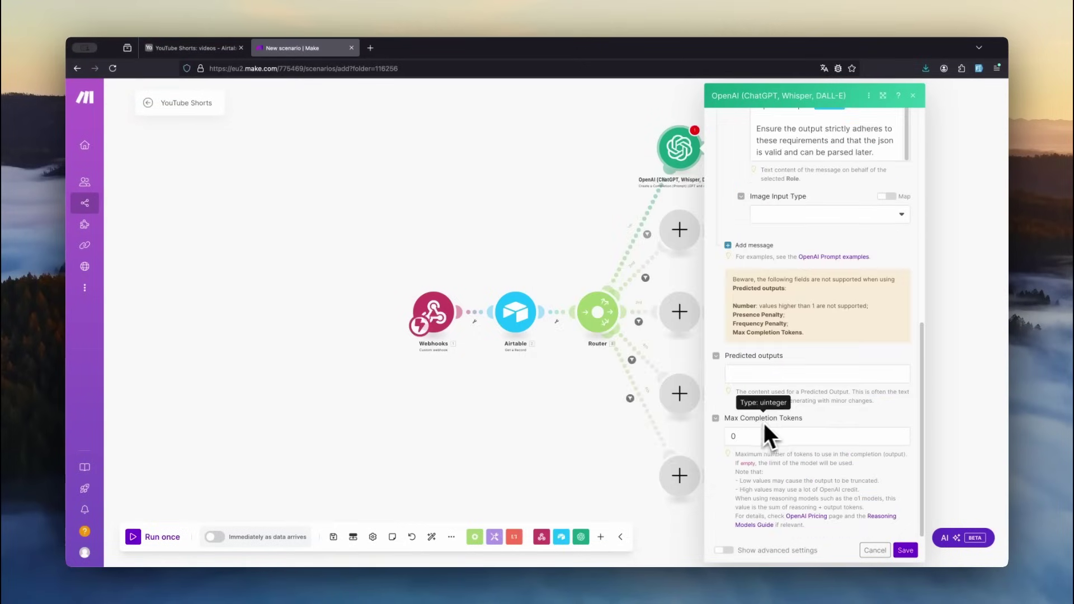
{"action": "left_click", "coordinate": [725, 552]}
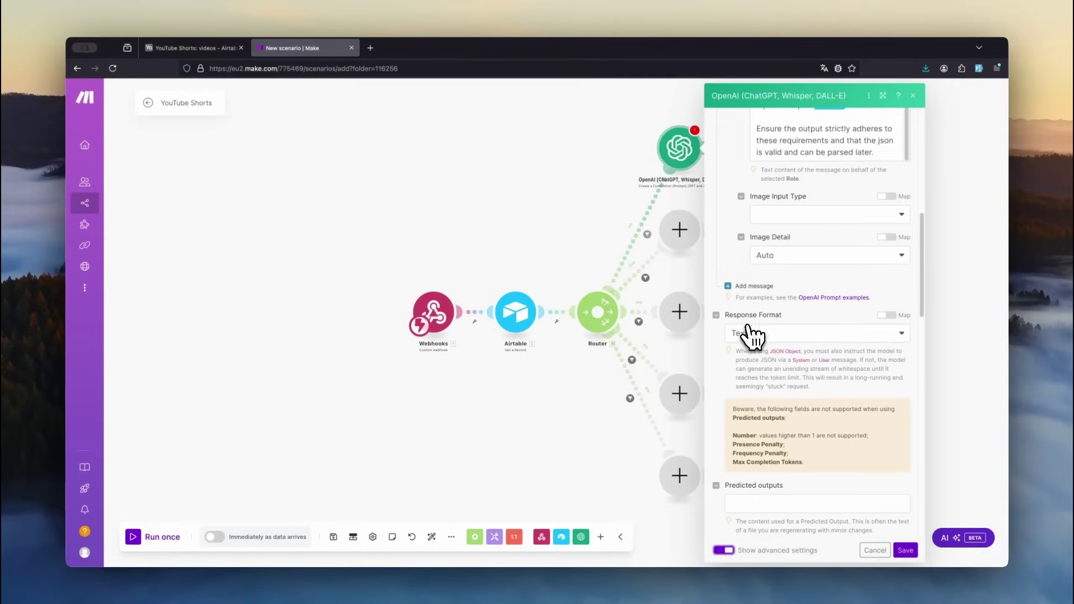
{"action": "left_click", "coordinate": [767, 333]}
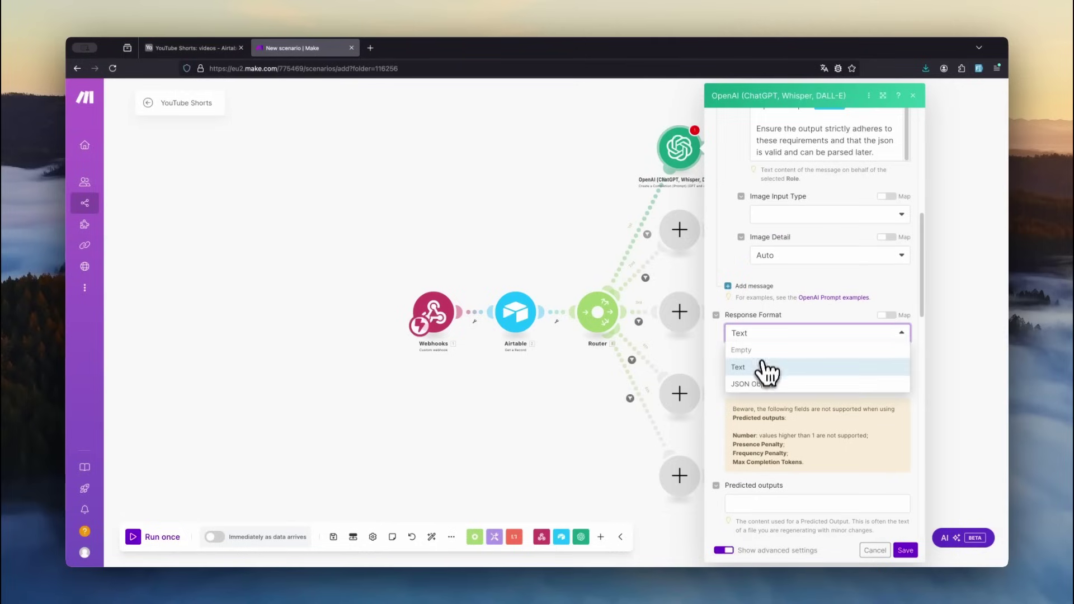
{"action": "left_click", "coordinate": [760, 385]}
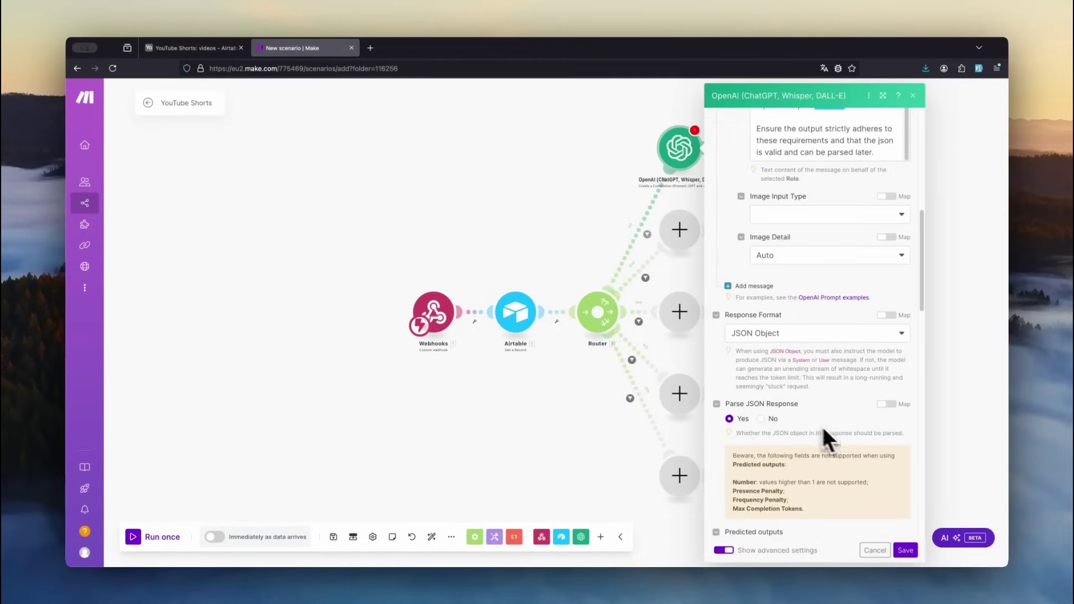
{"action": "left_click", "coordinate": [906, 551]}
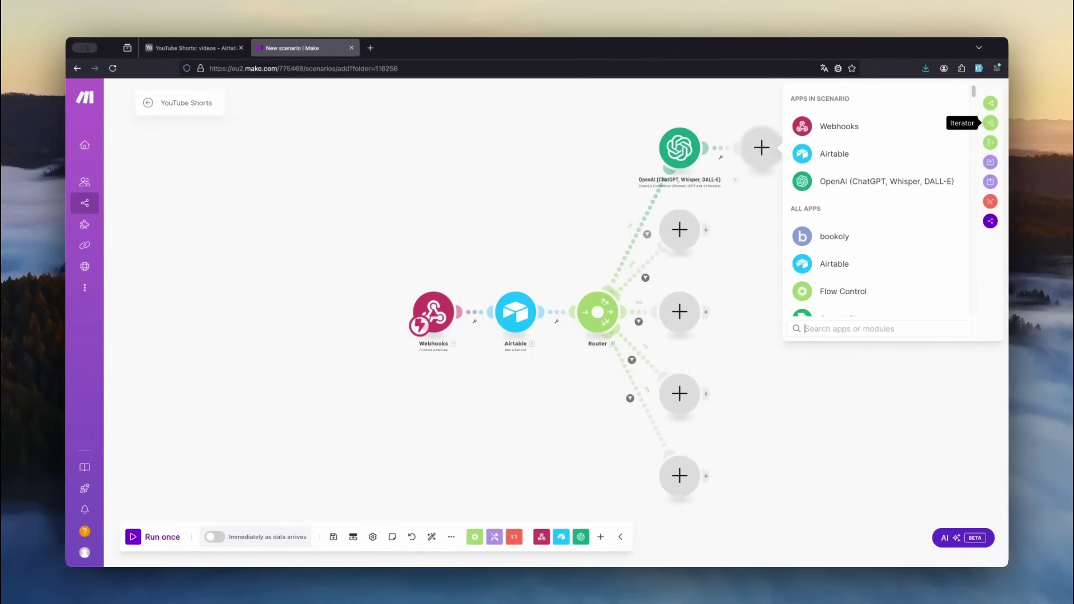
- Add a Flow Control Iterator after the OpenAI step, then bring up the ChatGPT Dumbledore theory chat
{"action": "left_click", "coordinate": [992, 125]}
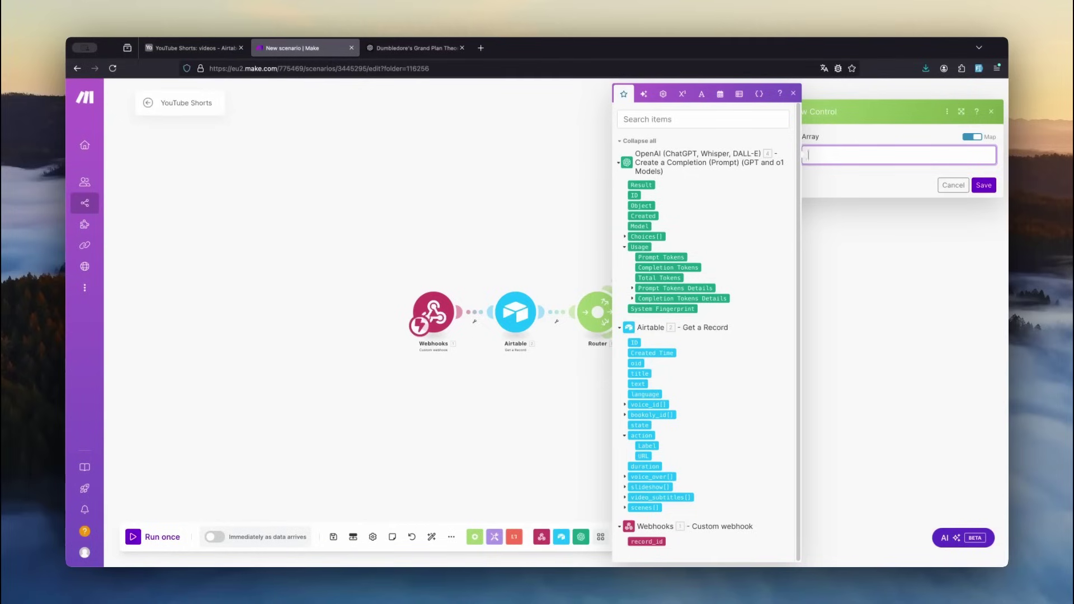
{"action": "key", "text": "ctrl+Tab"}
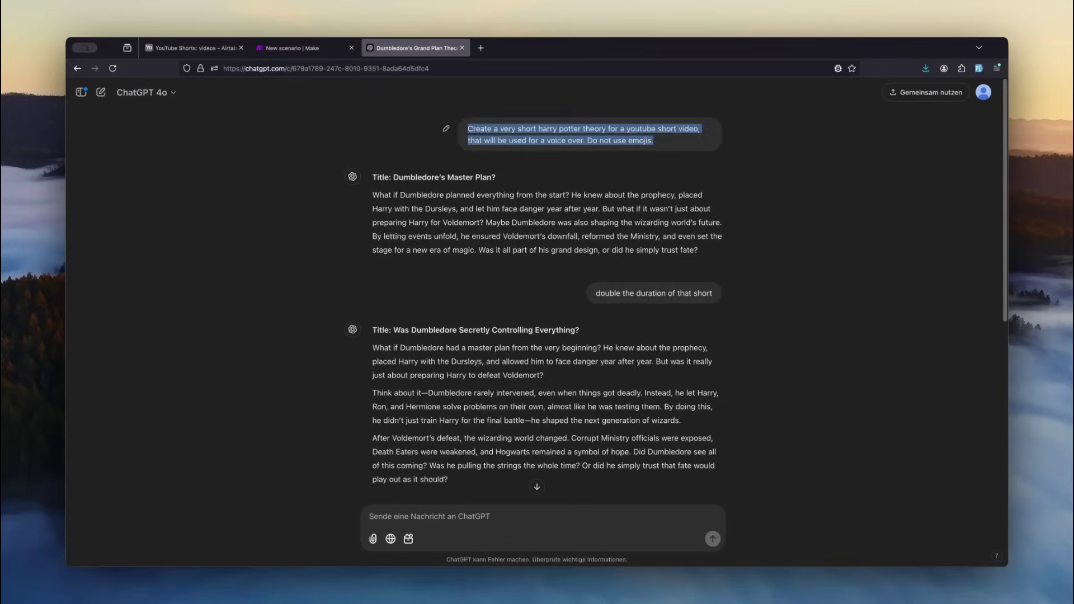
- Set the first Airtable video's language to en and its state to scenes
{"action": "scroll", "coordinate": [541, 276], "scroll_direction": "down", "scroll_amount": 5}
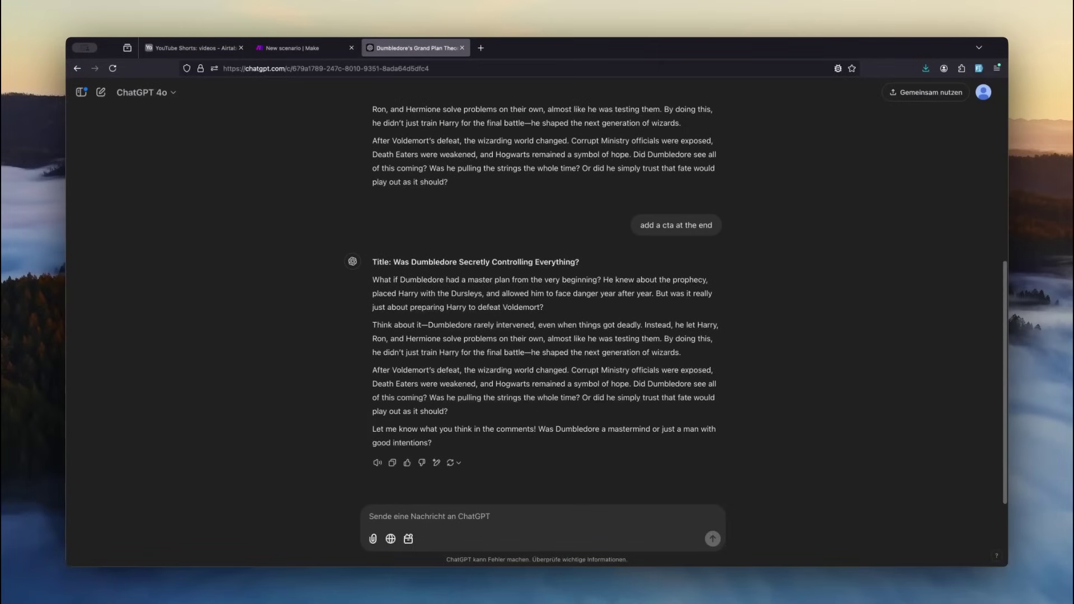
{"action": "key", "text": "ctrl+Tab"}
{"action": "left_click", "coordinate": [363, 167]}
{"action": "left_click", "coordinate": [400, 168]}
{"action": "left_click", "coordinate": [353, 217]}
{"action": "left_click", "coordinate": [605, 171]}
{"action": "left_click", "coordinate": [605, 171]}
{"action": "left_click", "coordinate": [613, 218]}
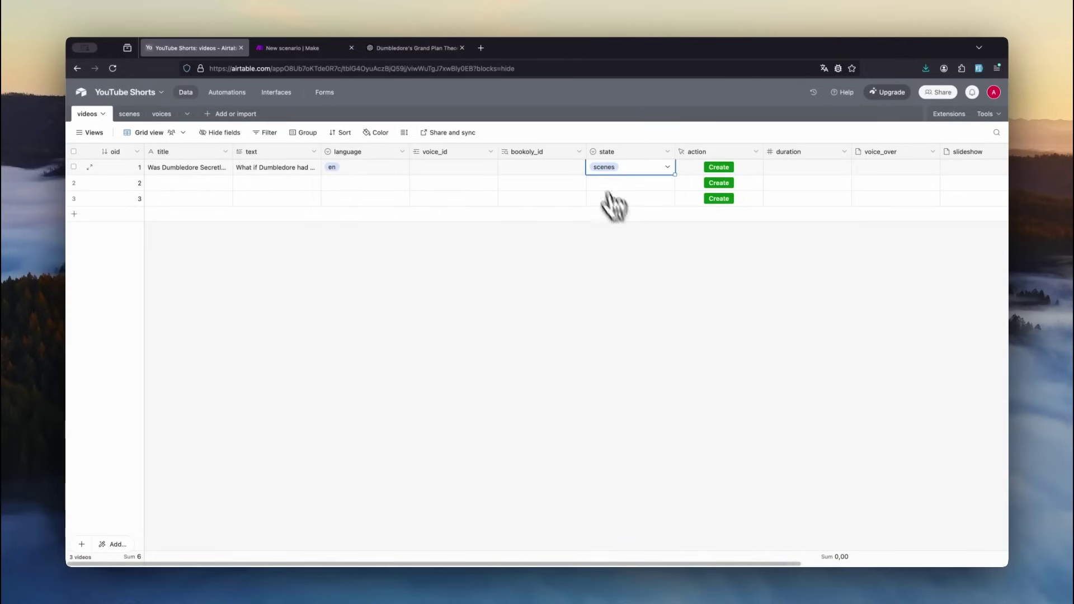
{"action": "left_click", "coordinate": [301, 49]}
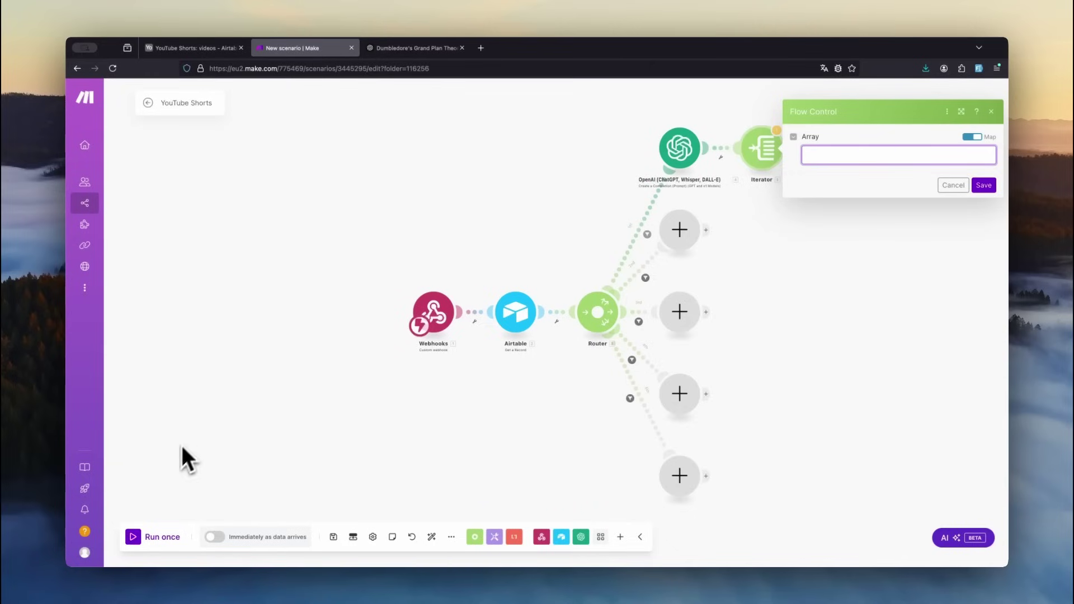
- Run the scenario once, triggered by the first Airtable video's Create button
{"action": "left_click", "coordinate": [137, 540]}
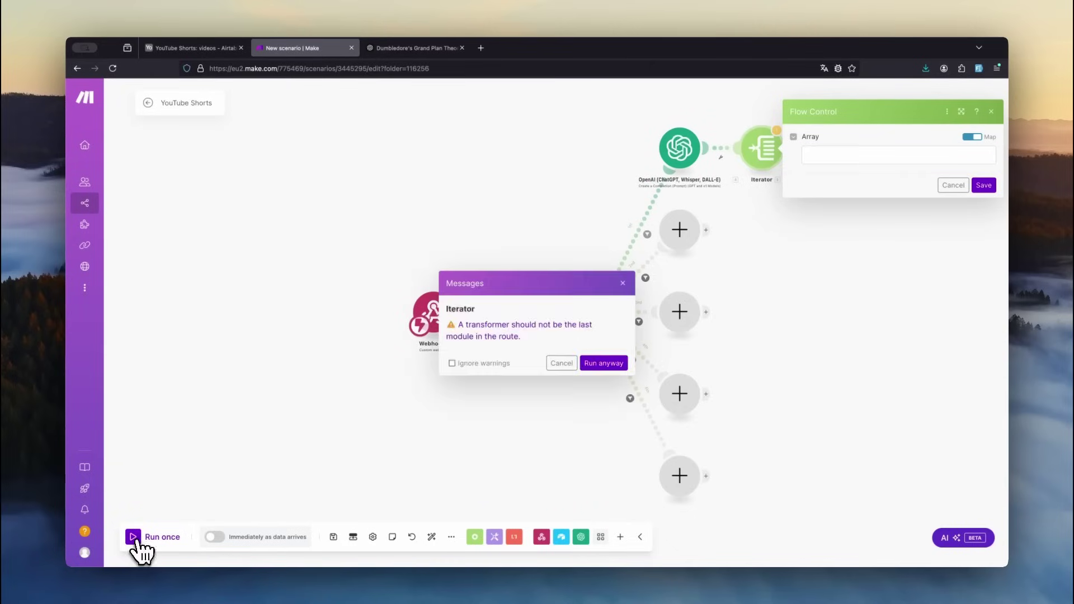
{"action": "left_click", "coordinate": [602, 364]}
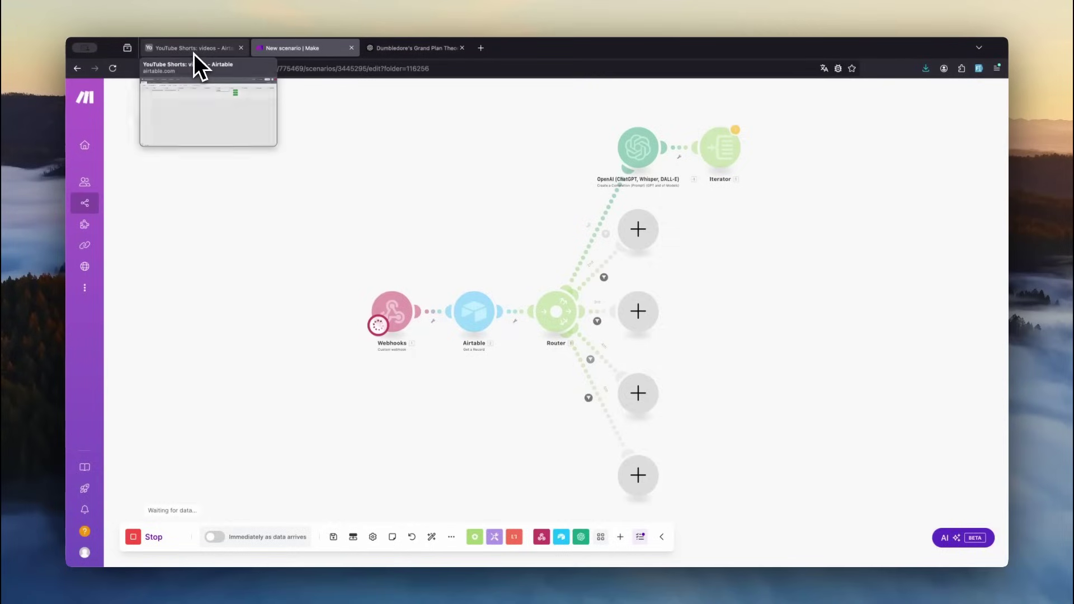
{"action": "left_click", "coordinate": [194, 48]}
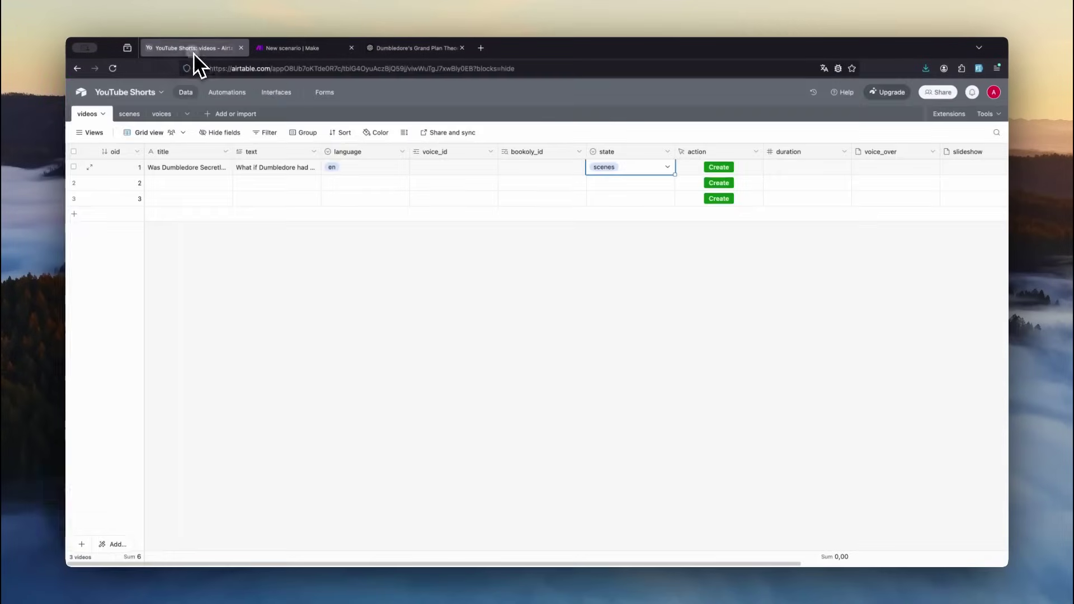
{"action": "left_click", "coordinate": [720, 169]}
{"action": "left_click", "coordinate": [302, 49]}
{"action": "middle_click", "coordinate": [301, 49]}
{"action": "left_click", "coordinate": [301, 49]}
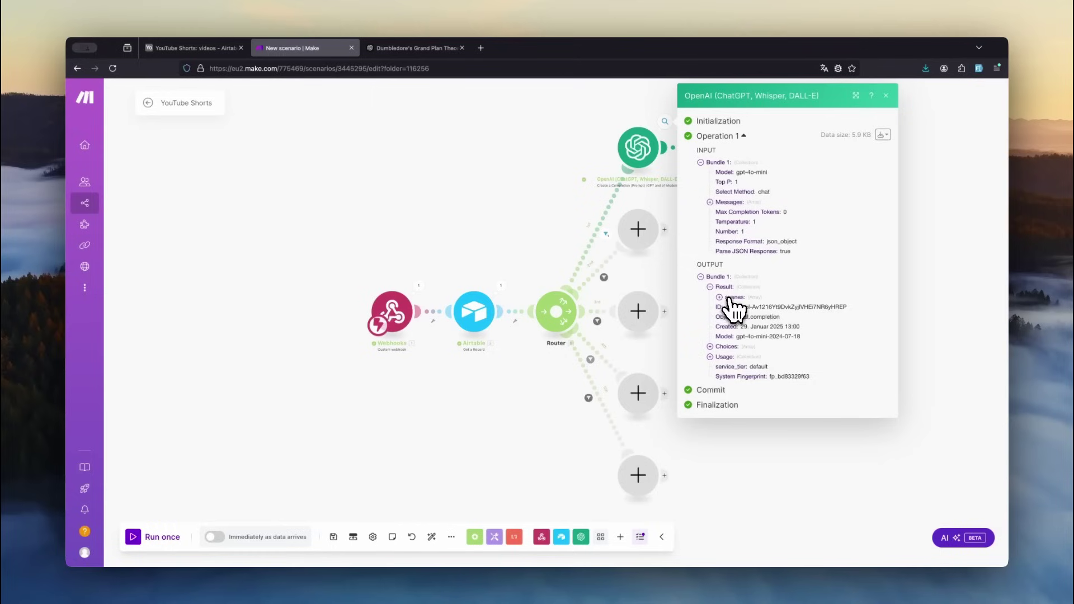
- Map the OpenAI result scenes[] array into the Iterator and save it
{"action": "left_click", "coordinate": [719, 297]}
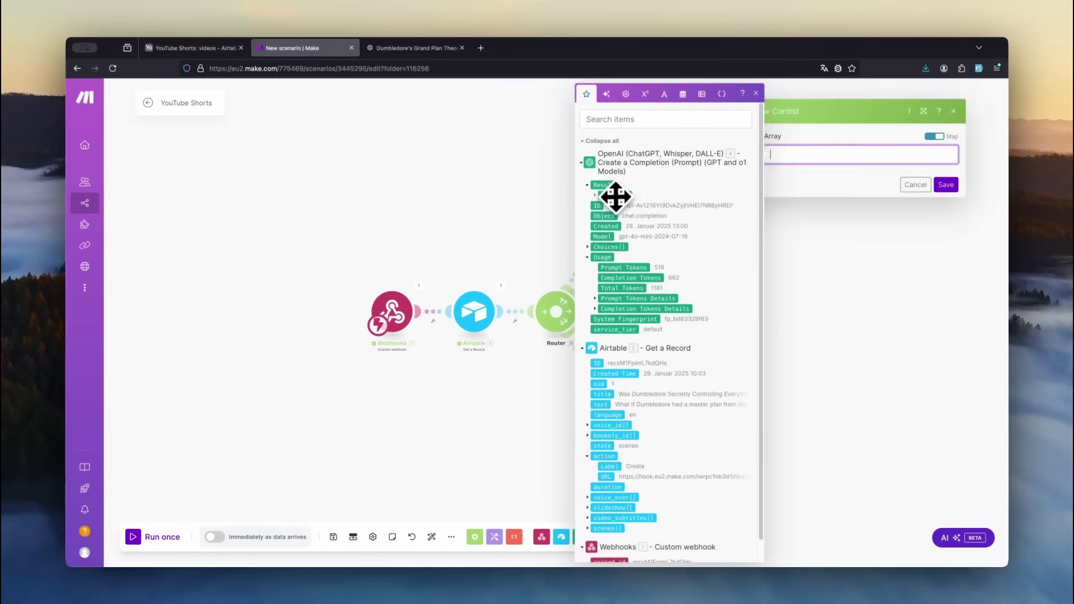
{"action": "left_click", "coordinate": [616, 195]}
{"action": "left_click", "coordinate": [945, 185]}
- Add a bookoly Create a Speech Synthesis module after the Iterator
{"action": "left_click", "coordinate": [741, 145]}
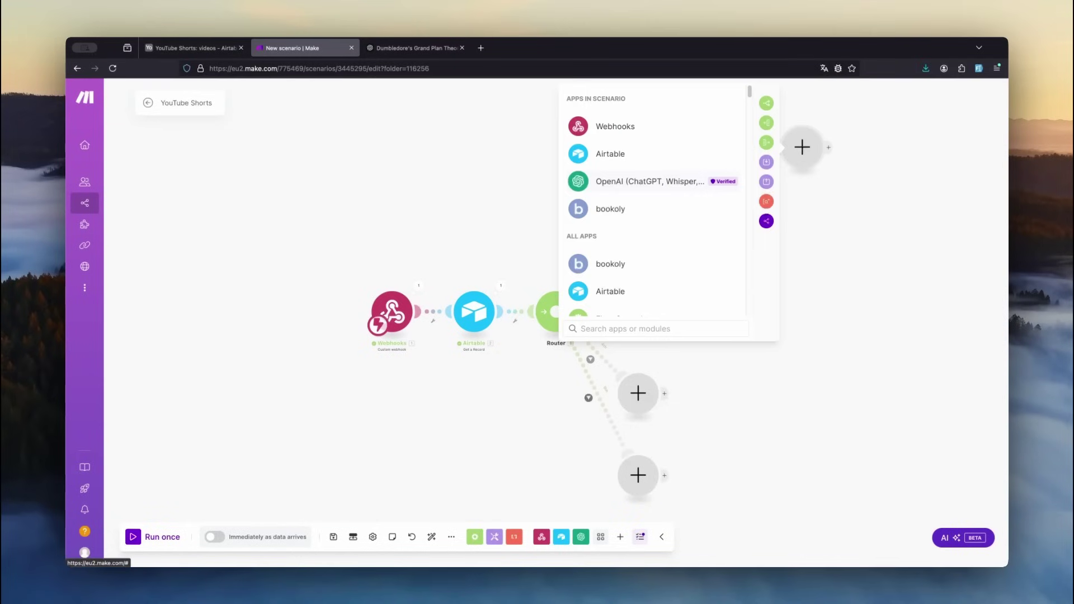
{"action": "left_click", "coordinate": [653, 210]}
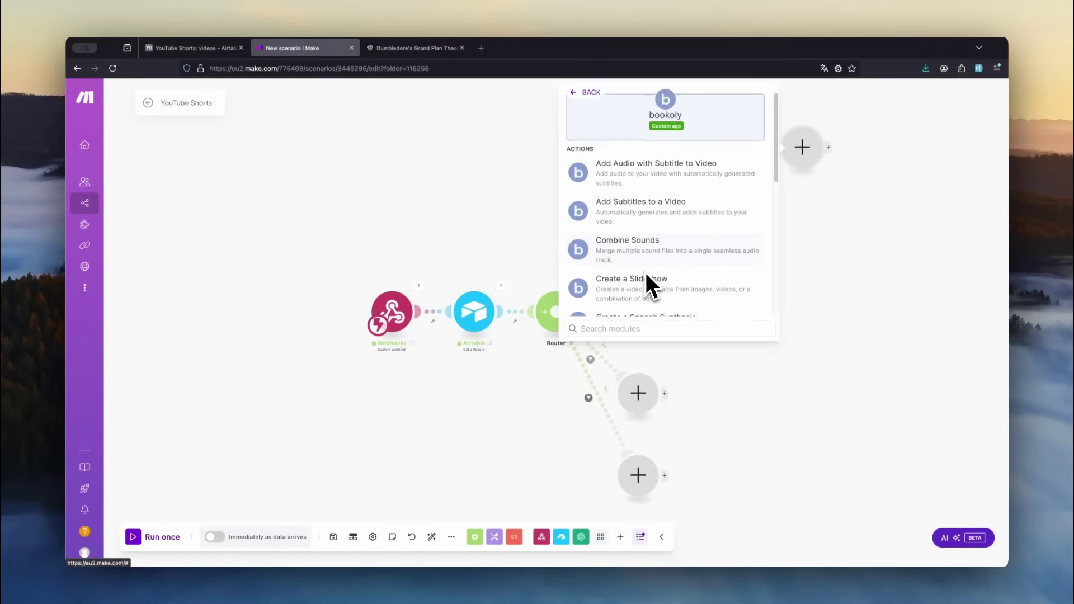
{"action": "scroll", "coordinate": [646, 275], "scroll_direction": "down", "scroll_amount": 1}
{"action": "left_click", "coordinate": [663, 279]}
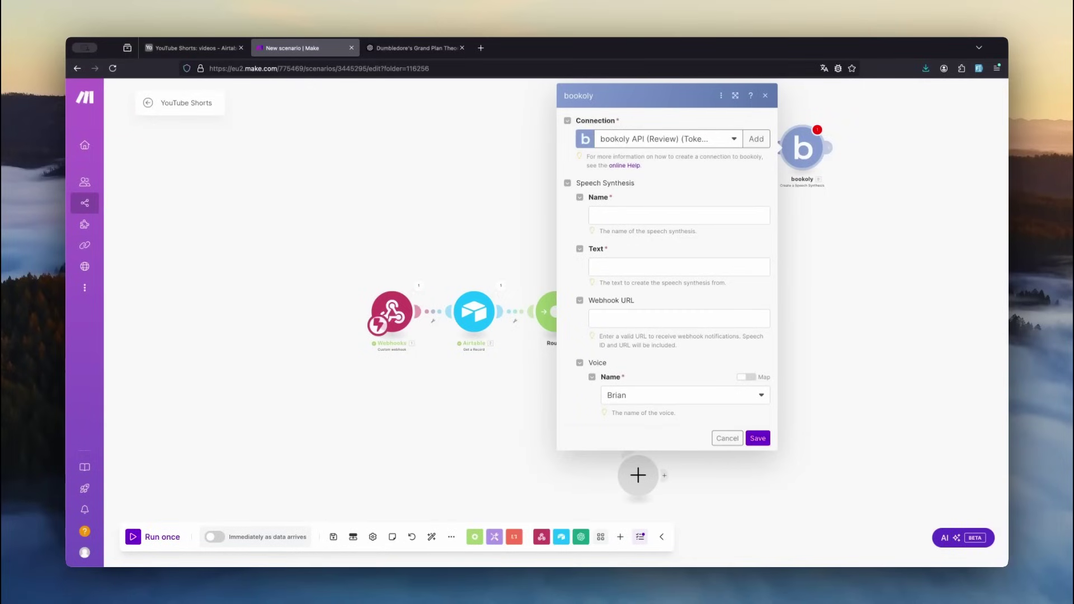
- Open bookoly and go to the profile page's API Tokens section
{"action": "left_click", "coordinate": [618, 165]}
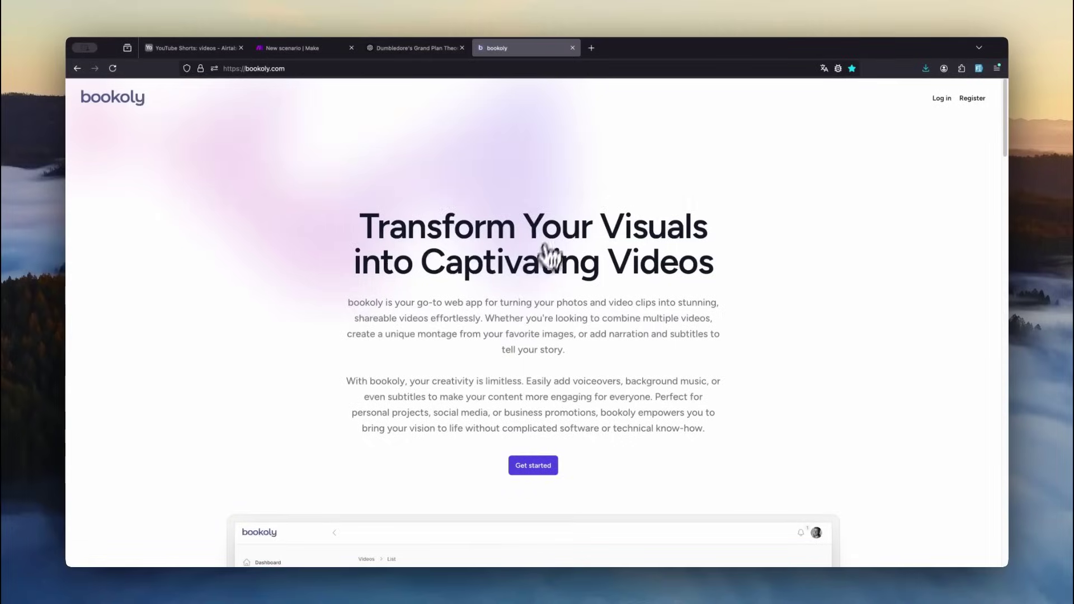
{"action": "left_click", "coordinate": [535, 466]}
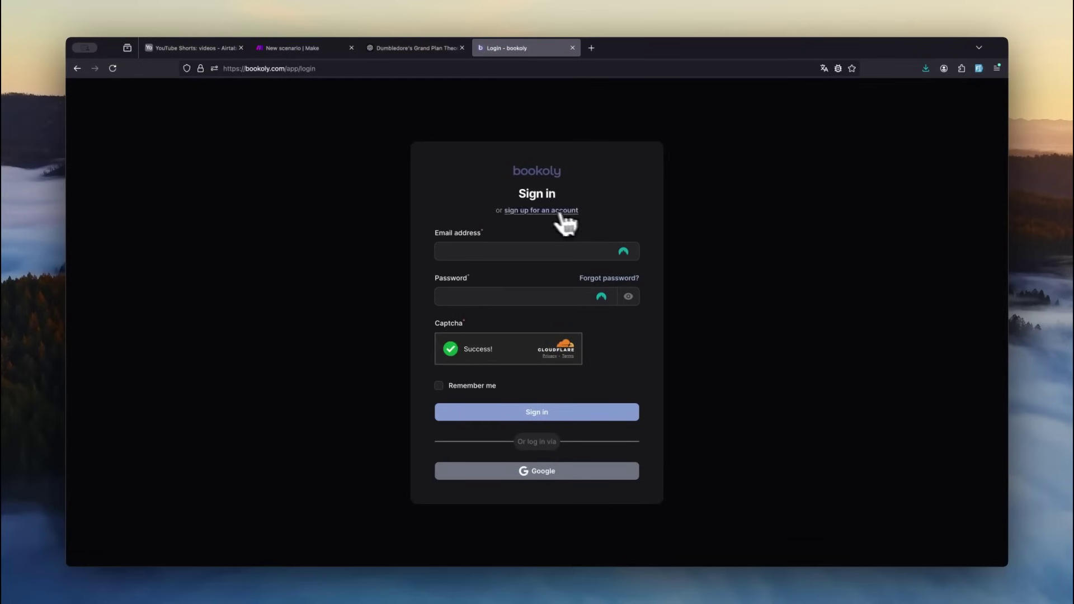
{"action": "left_click", "coordinate": [535, 211]}
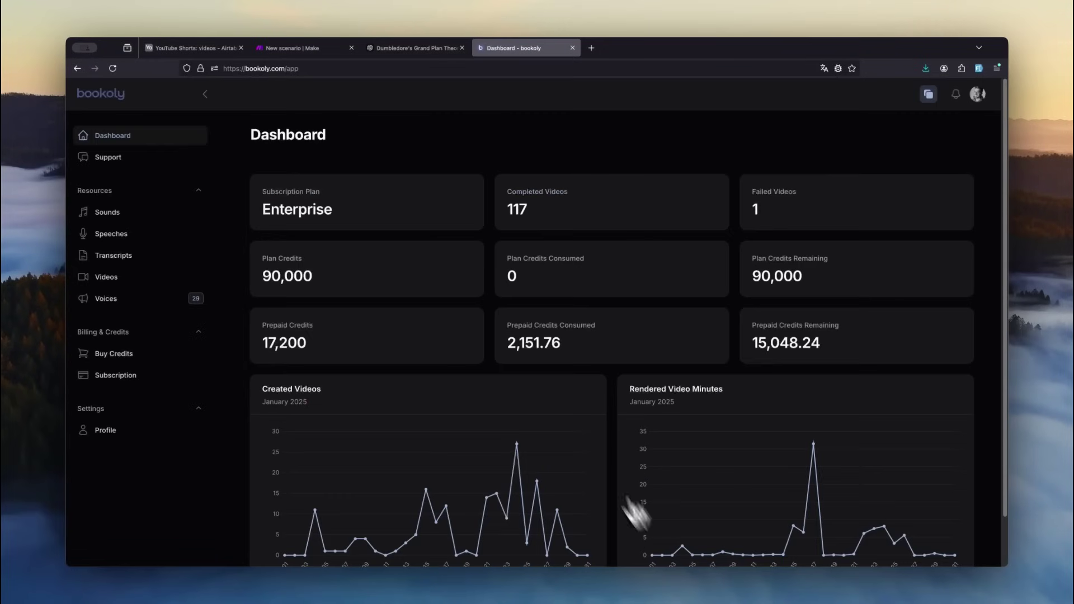
{"action": "left_click", "coordinate": [116, 432]}
{"action": "scroll", "coordinate": [274, 384], "scroll_direction": "down", "scroll_amount": 5}
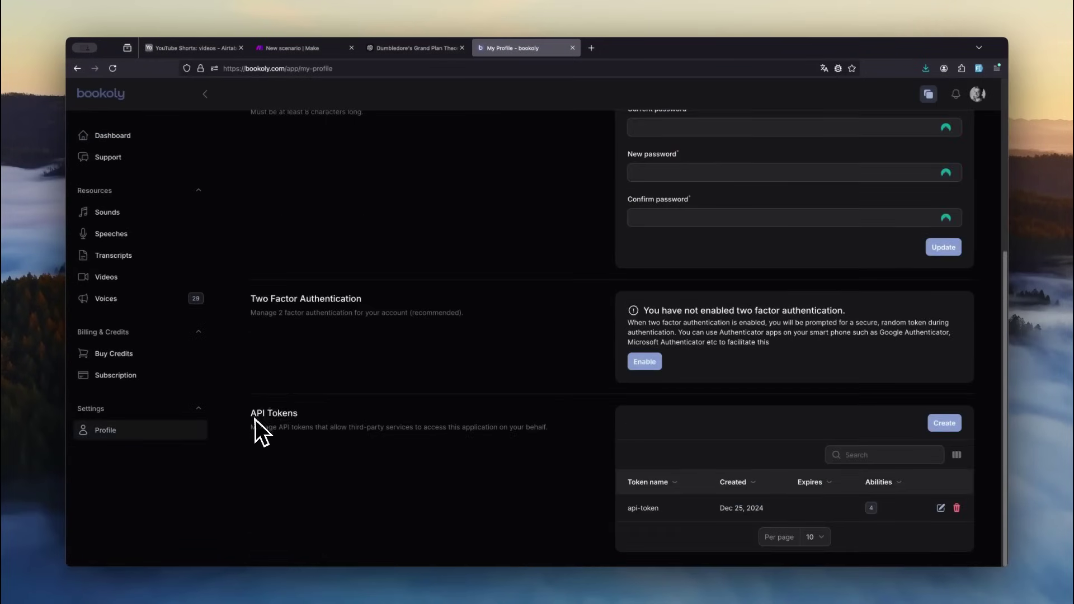
- Create a new bookoly API token named api-token-2 and copy it
{"action": "left_click", "coordinate": [944, 424]}
{"action": "type", "text": "api-token-2"}
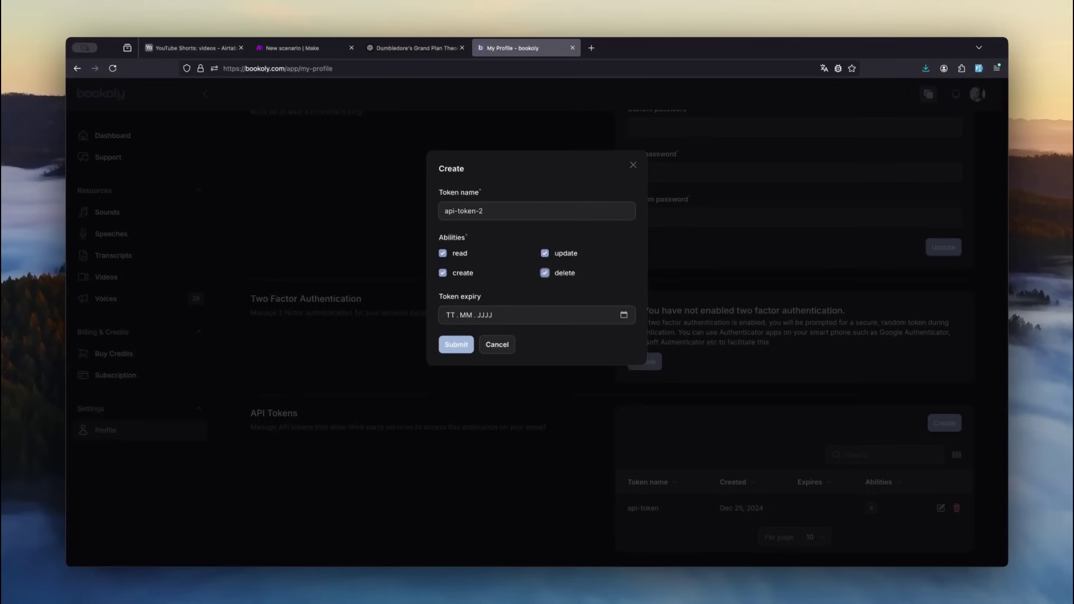
{"action": "left_click", "coordinate": [456, 344]}
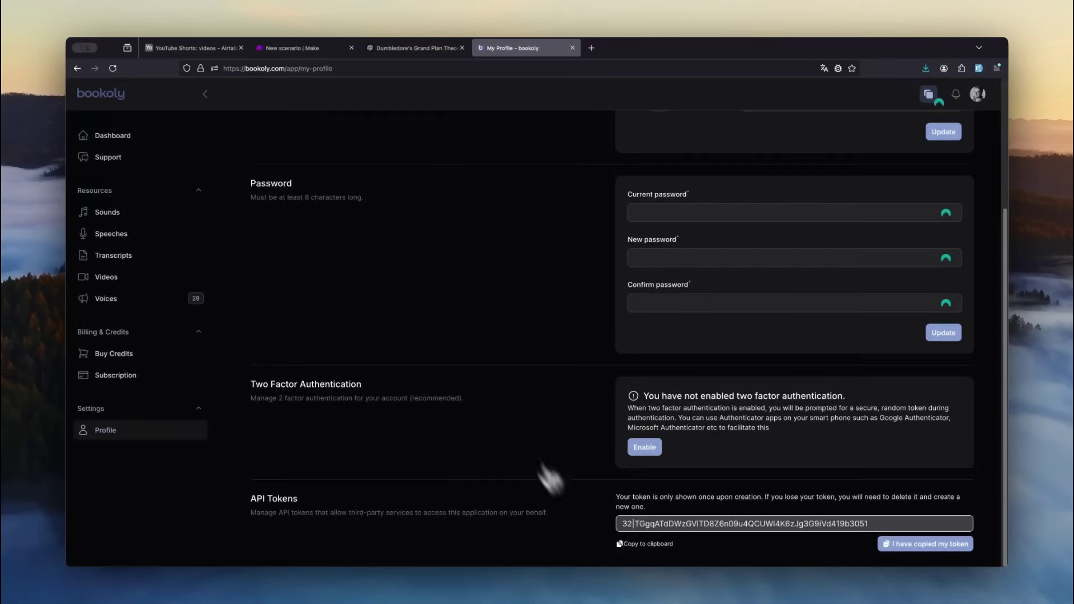
{"action": "left_click", "coordinate": [659, 545]}
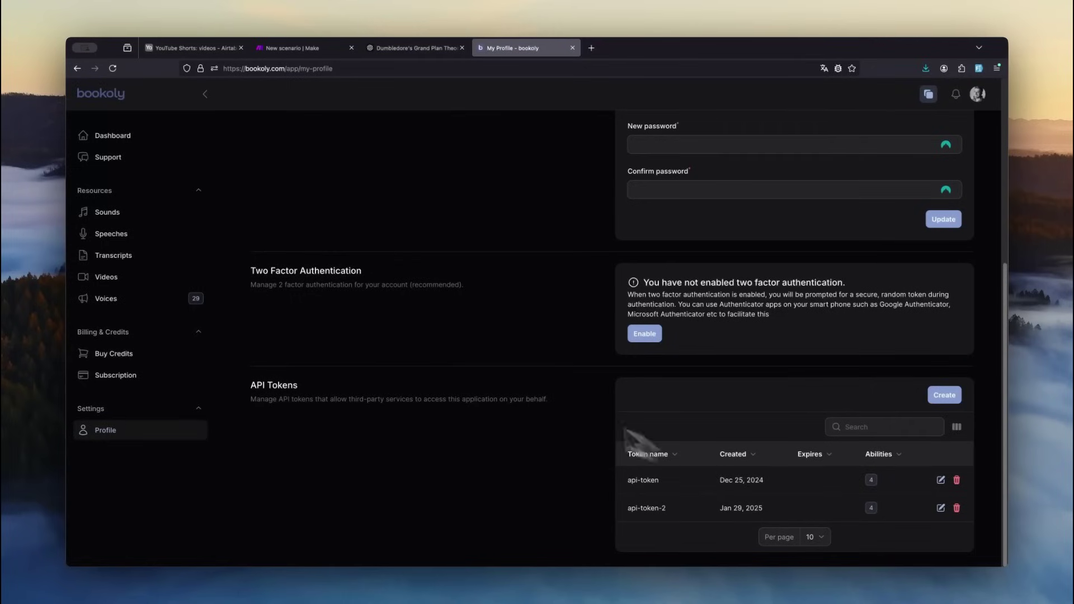
{"action": "left_click", "coordinate": [148, 305]}
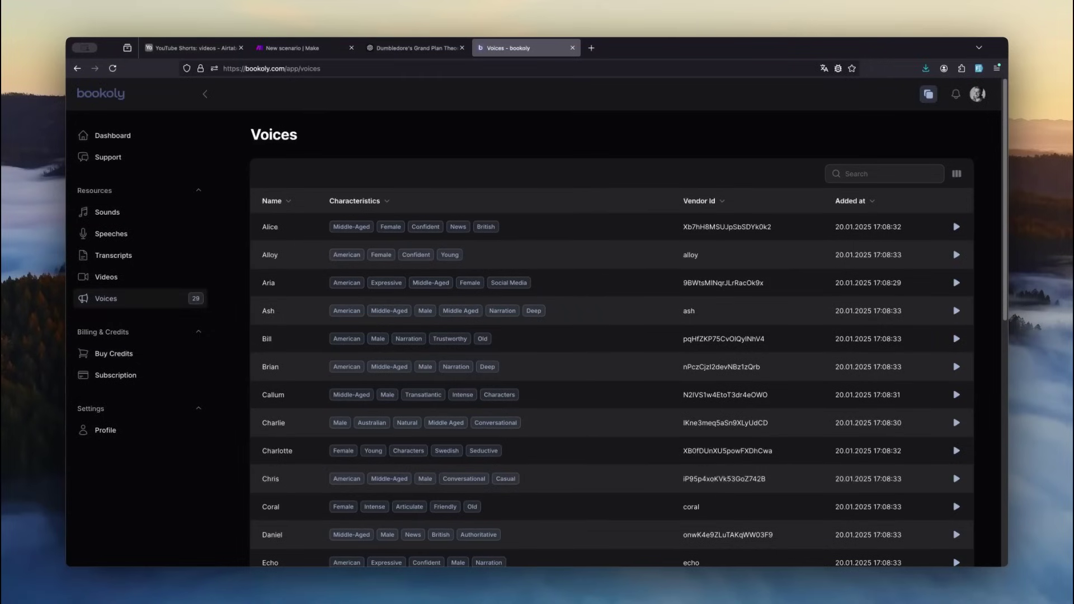
- Preview the Echo and Ash voice samples, then copy the Echo voice identifier
{"action": "scroll", "coordinate": [611, 335], "scroll_direction": "down", "scroll_amount": 2}
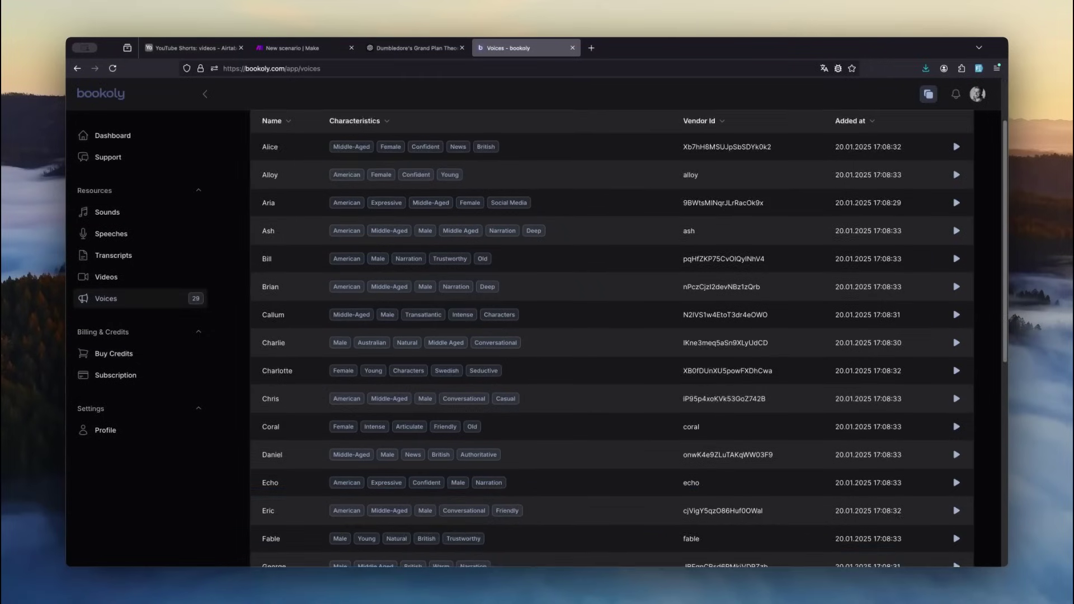
{"action": "left_click", "coordinate": [957, 485]}
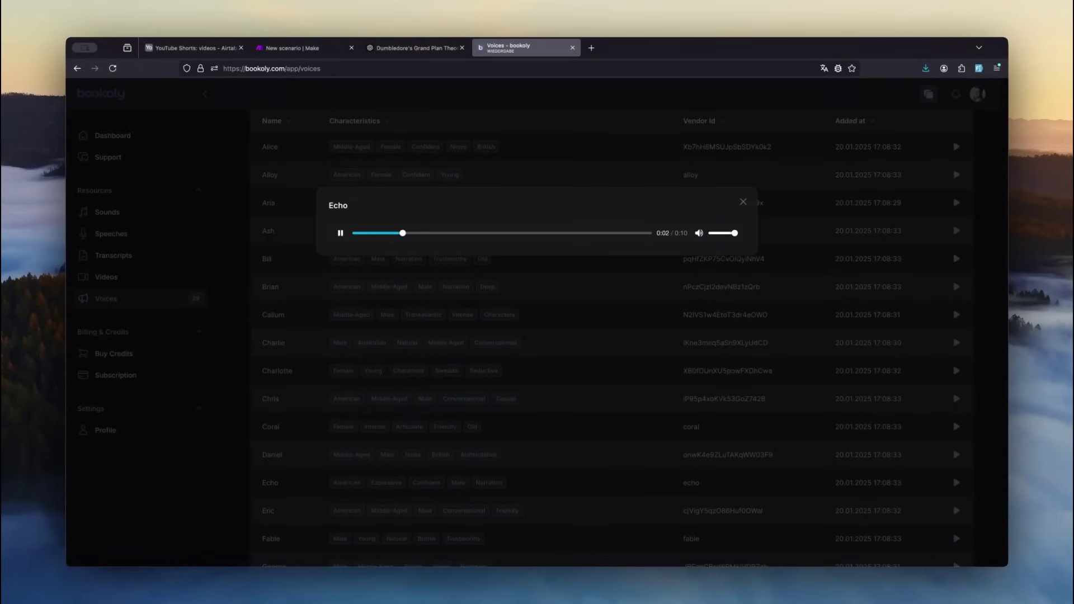
{"action": "left_click", "coordinate": [744, 202]}
{"action": "left_click", "coordinate": [958, 232]}
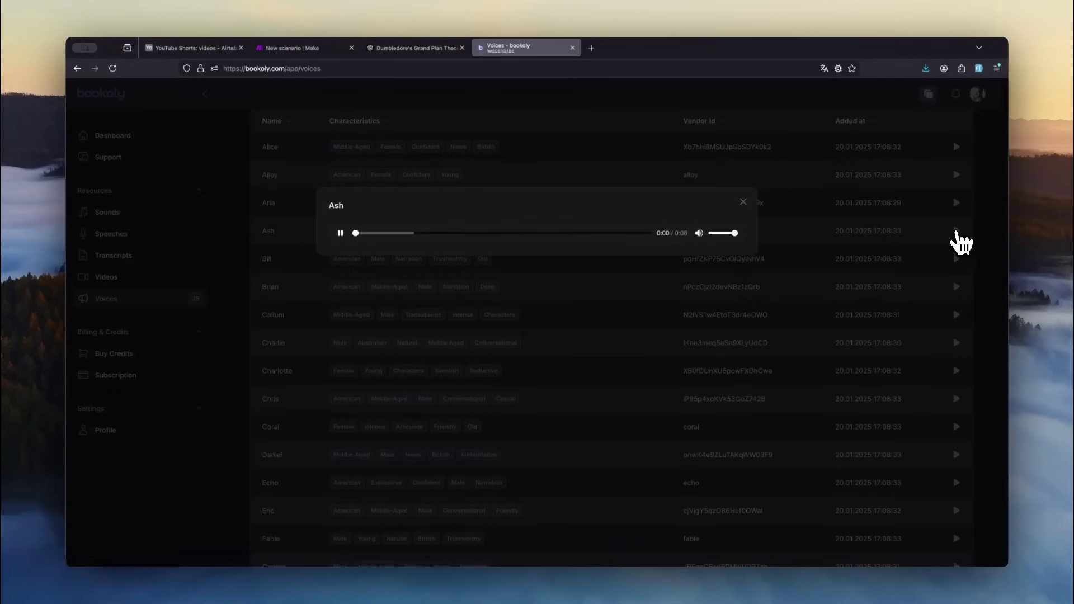
{"action": "left_click", "coordinate": [745, 203]}
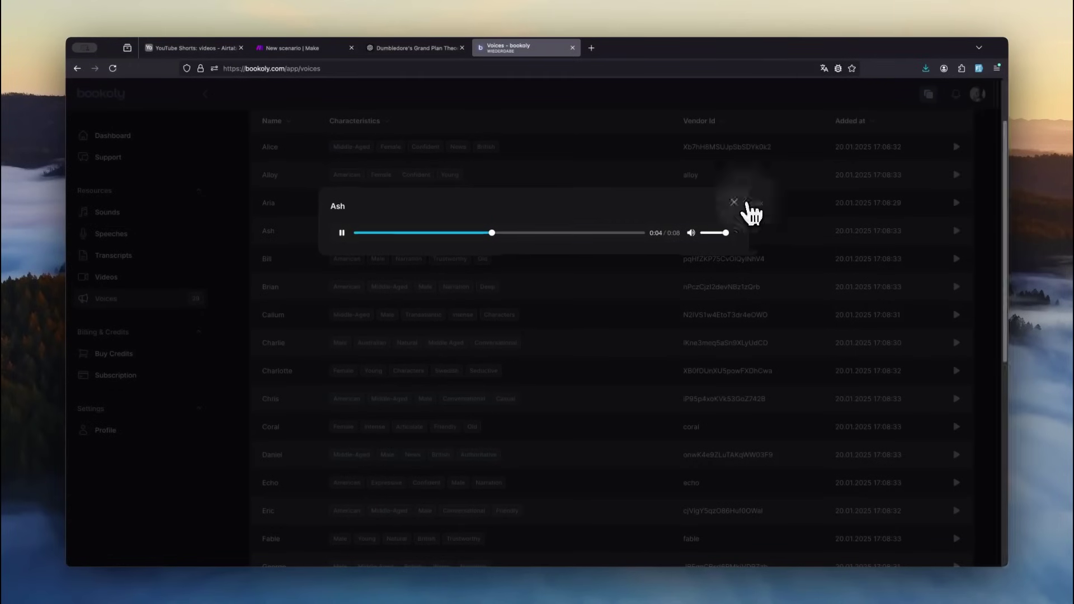
{"action": "left_click", "coordinate": [273, 485]}
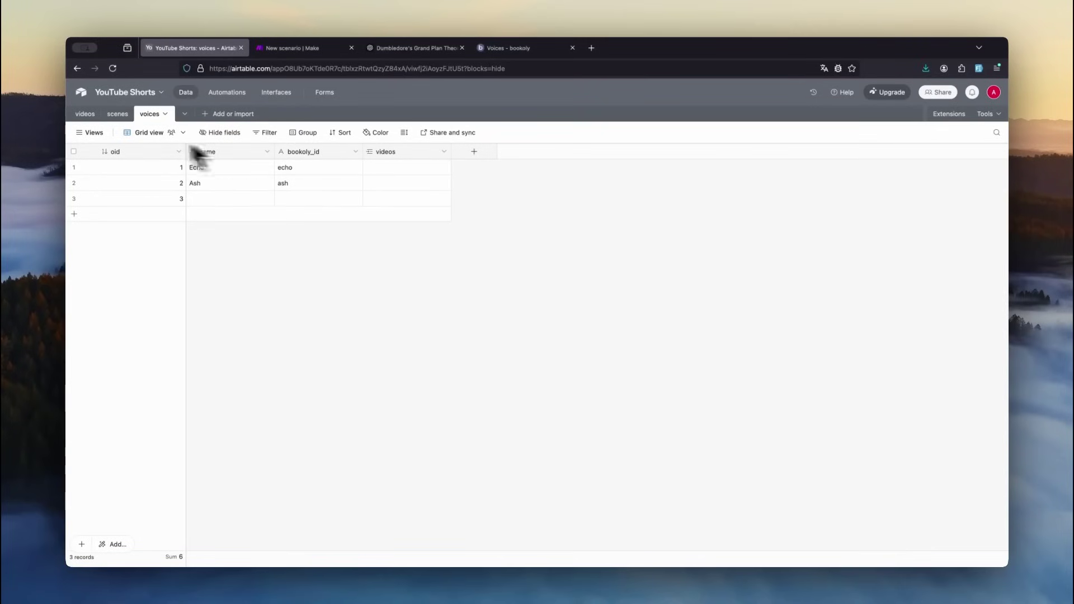
- Link the first video's voice_id to the Echo voice record (bookoly_id echo)
{"action": "left_click", "coordinate": [87, 115]}
{"action": "left_click", "coordinate": [425, 168]}
{"action": "left_click", "coordinate": [420, 168]}
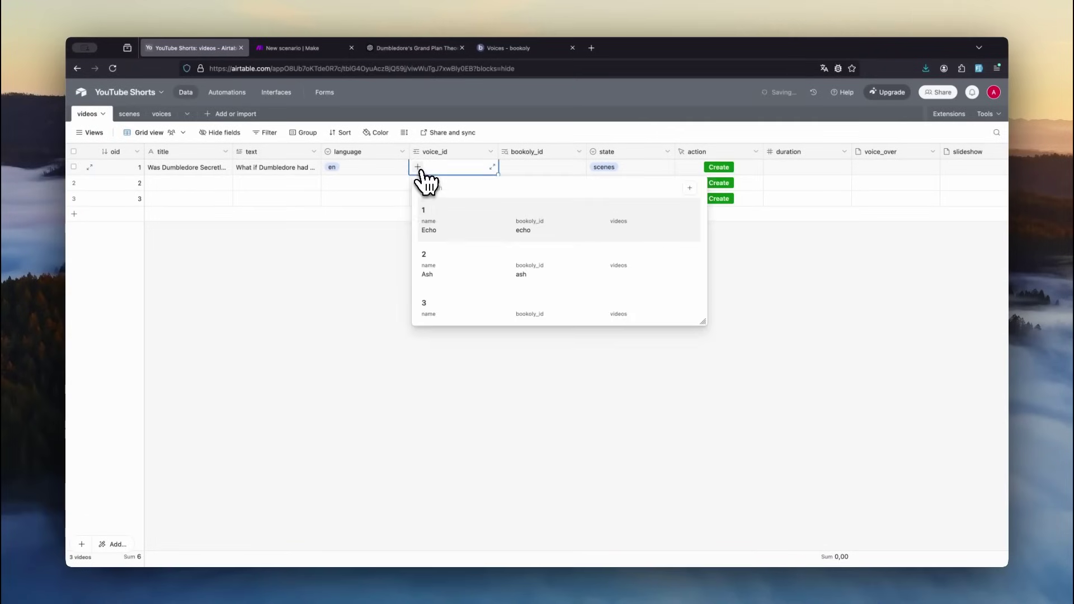
{"action": "left_click", "coordinate": [470, 241]}
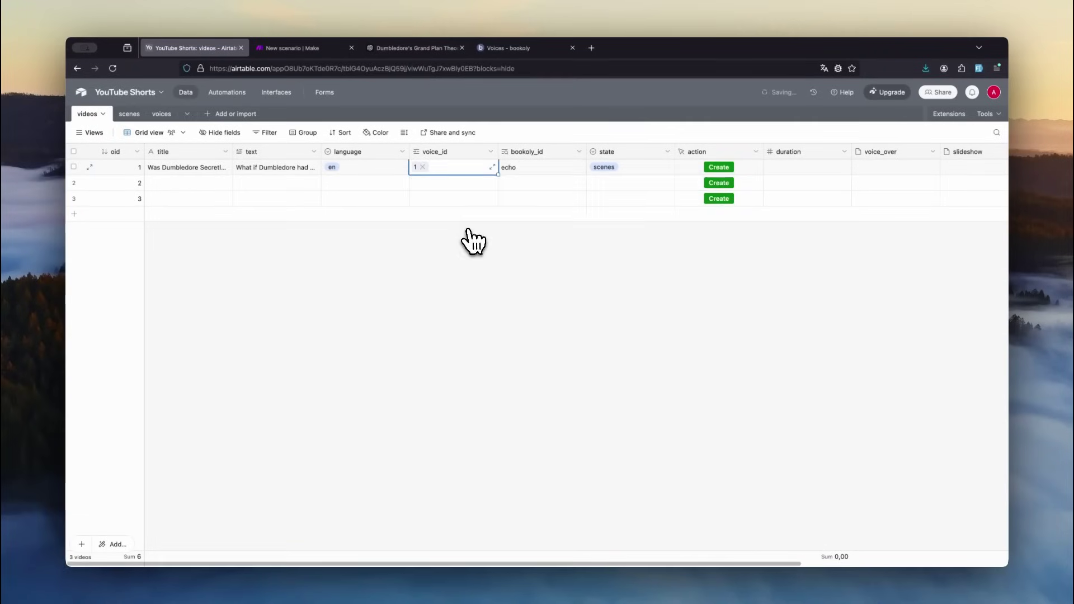
{"action": "key", "text": "ctrl+Tab"}
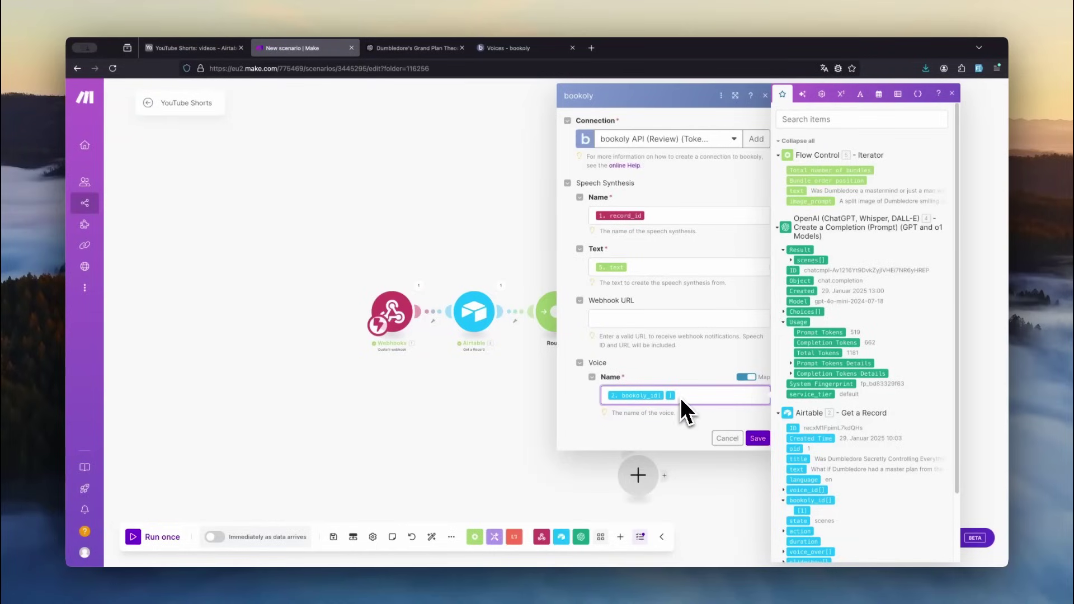
- Add a Leonardo.Ai Generate an Image step after bookoly, using the scene's image_prompt at 576×1024
{"action": "scroll", "coordinate": [825, 388], "scroll_direction": "down", "scroll_amount": 2}
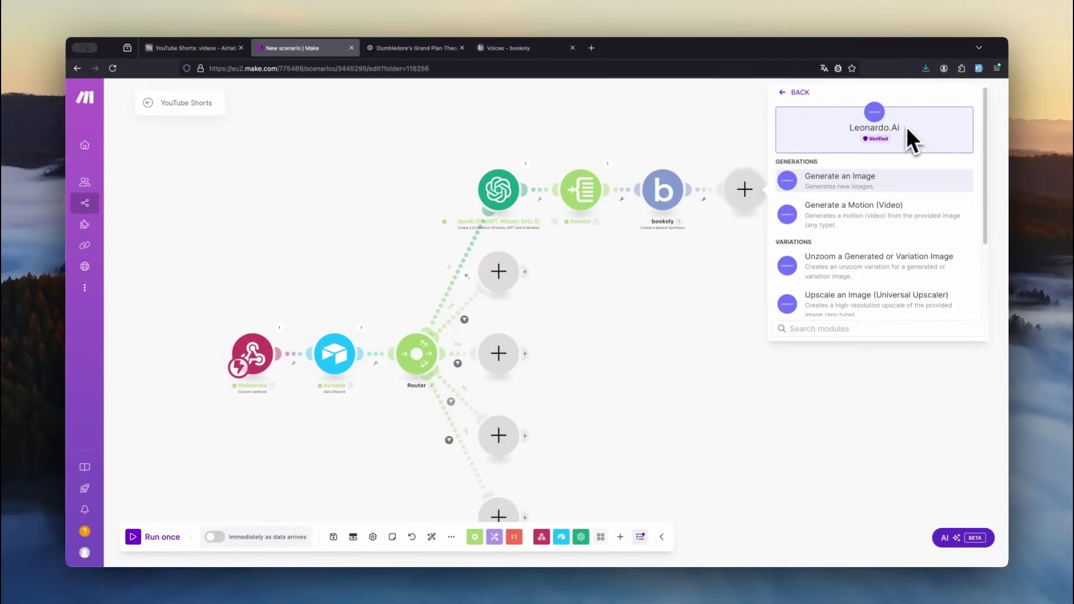
{"action": "left_click", "coordinate": [867, 178]}
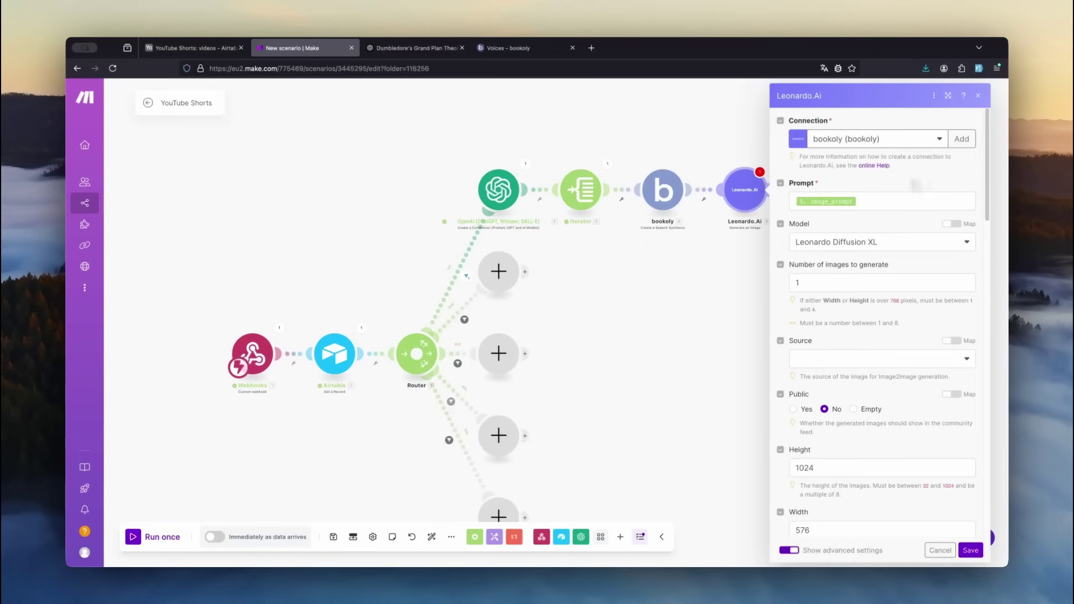
{"action": "left_click", "coordinate": [895, 201]}
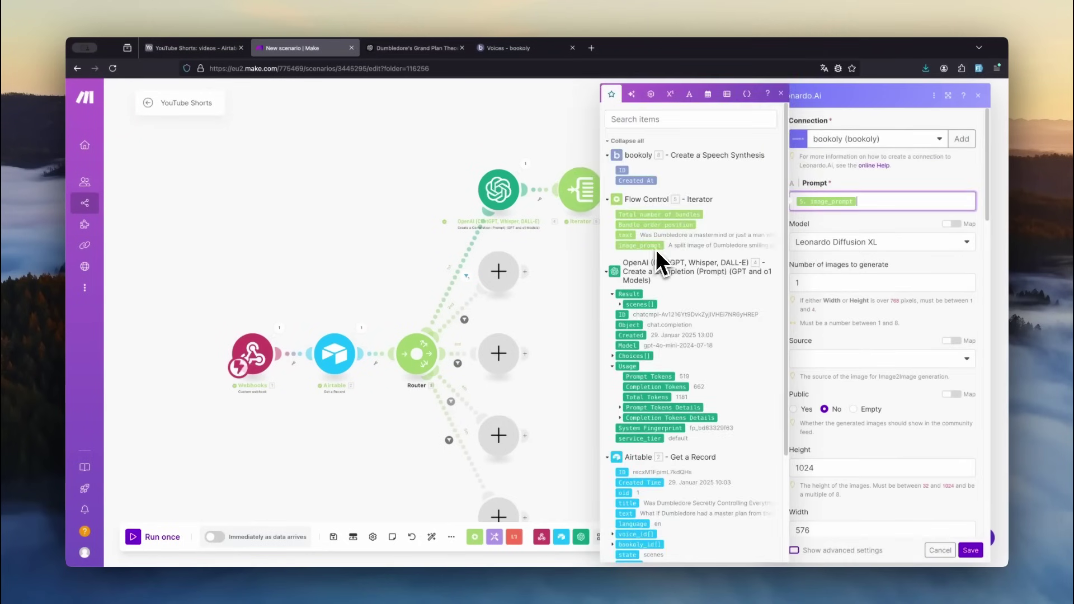
{"action": "left_click", "coordinate": [854, 224]}
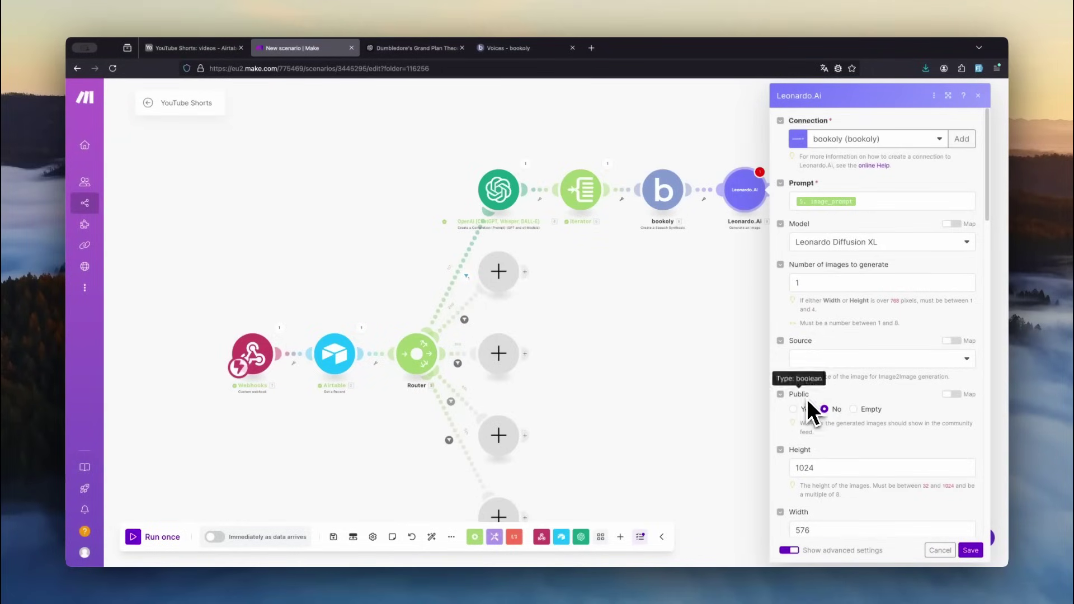
{"action": "scroll", "coordinate": [831, 403], "scroll_direction": "down", "scroll_amount": 4}
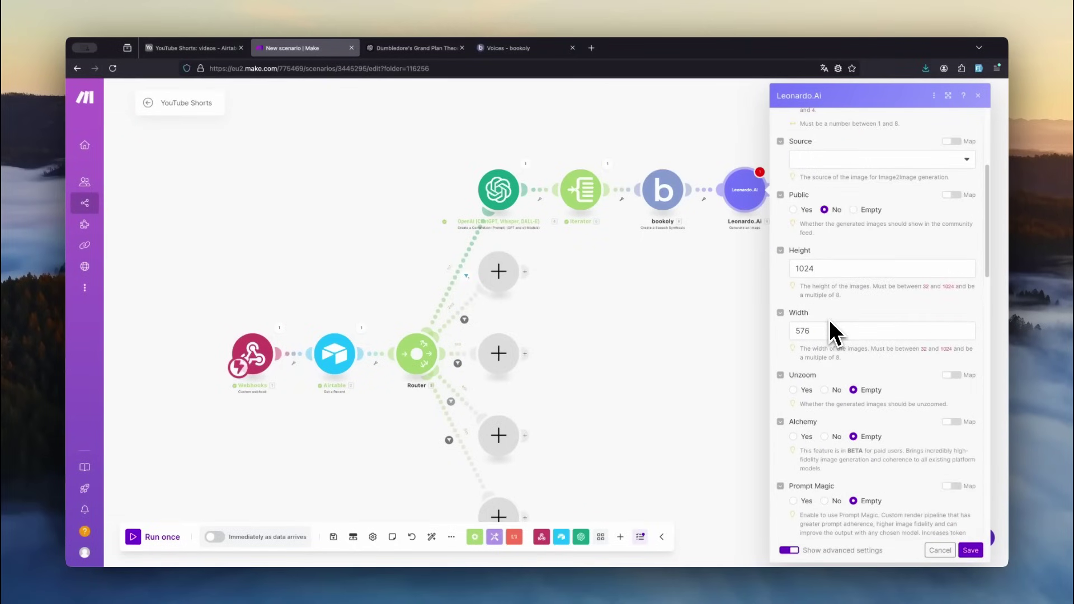
{"action": "scroll", "coordinate": [818, 311], "scroll_direction": "down", "scroll_amount": 6}
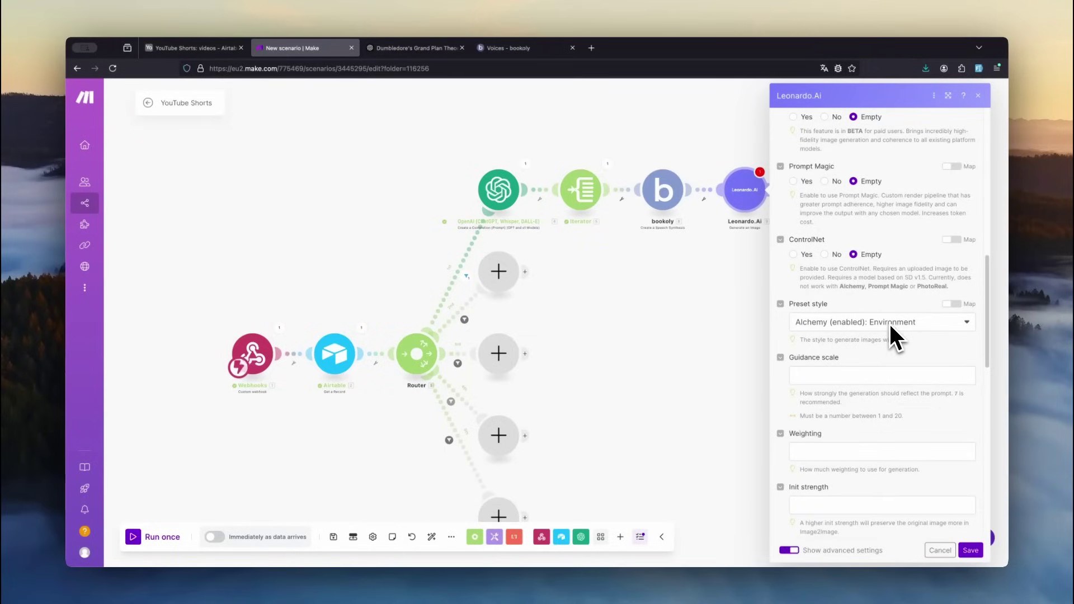
{"action": "scroll", "coordinate": [805, 386], "scroll_direction": "down", "scroll_amount": 6}
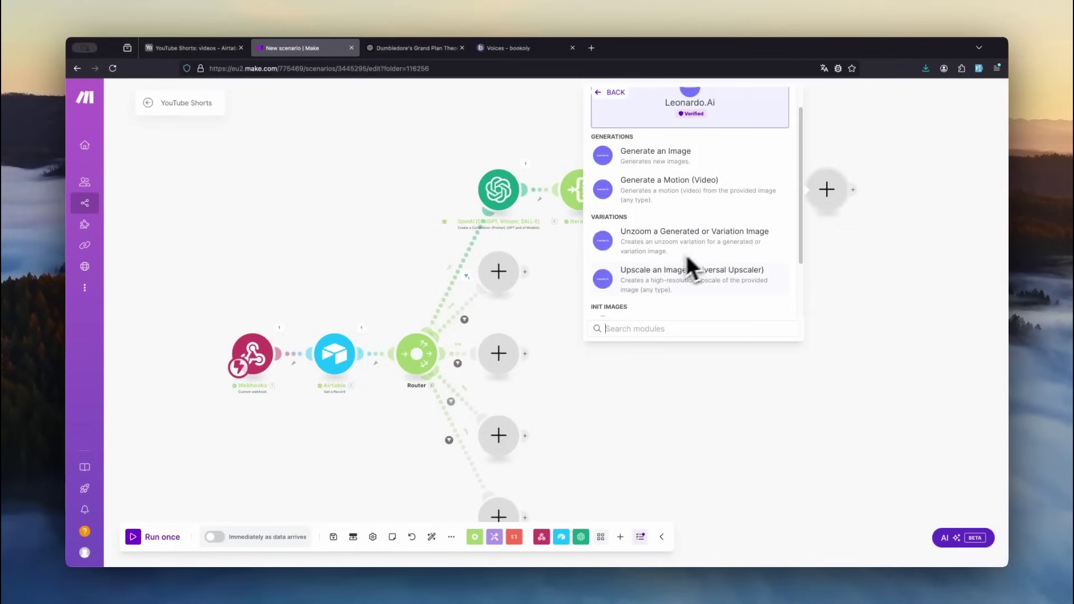
- Add a Leonardo.Ai Universal Upscaler step on the generated image ID, using Cinematic style
{"action": "left_click", "coordinate": [676, 283]}
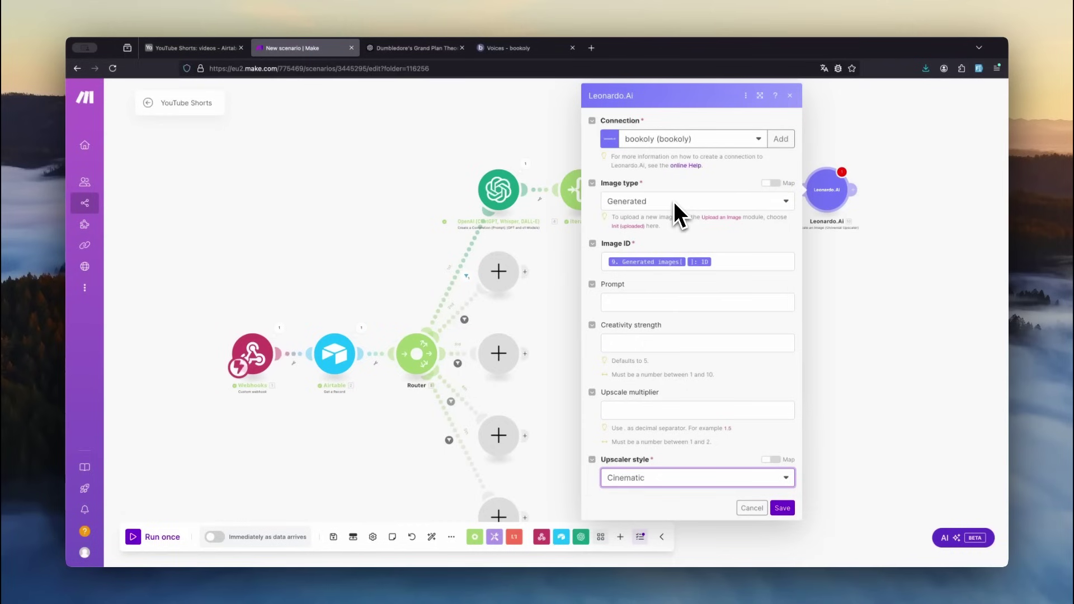
{"action": "left_click", "coordinate": [675, 258]}
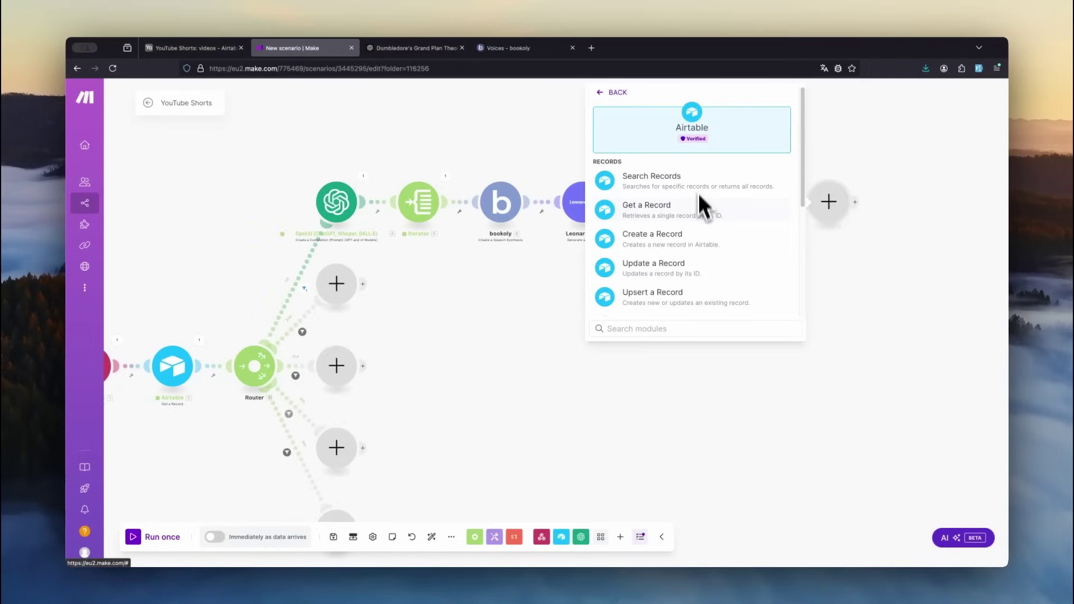
- Create an Airtable scenes record mapping video_id, order, prompt, text, speech URL, upscaled image and round(Duration)
{"action": "left_click", "coordinate": [713, 246]}
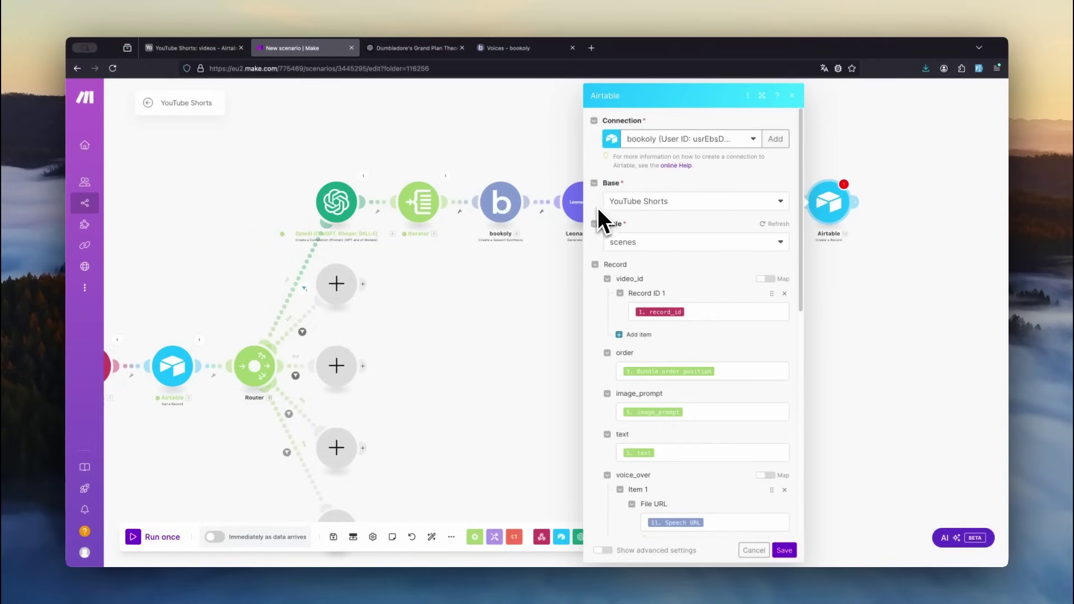
{"action": "left_click", "coordinate": [624, 276]}
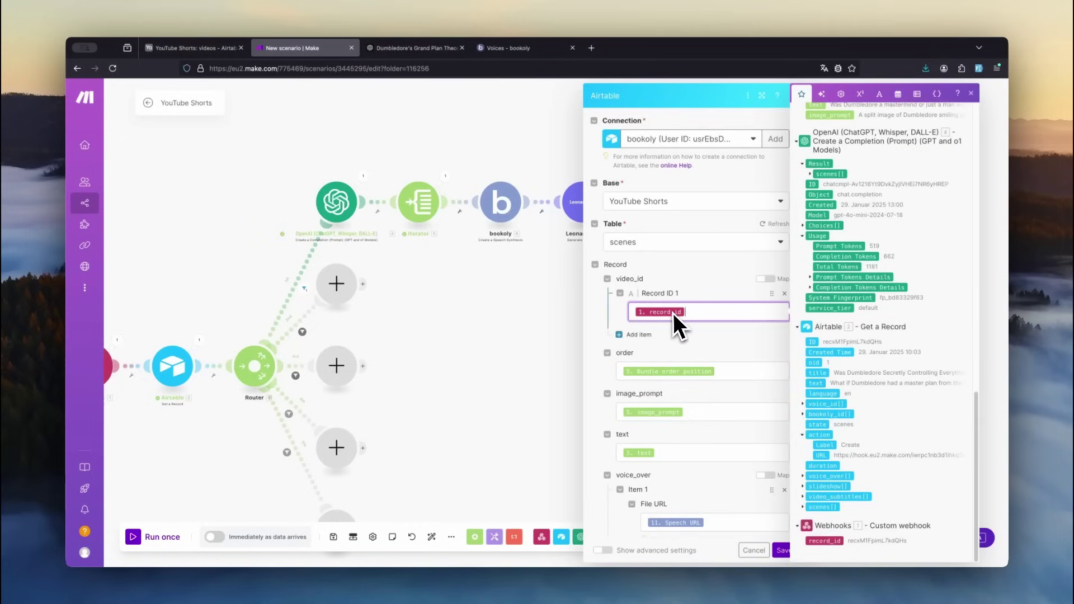
{"action": "left_click", "coordinate": [727, 372]}
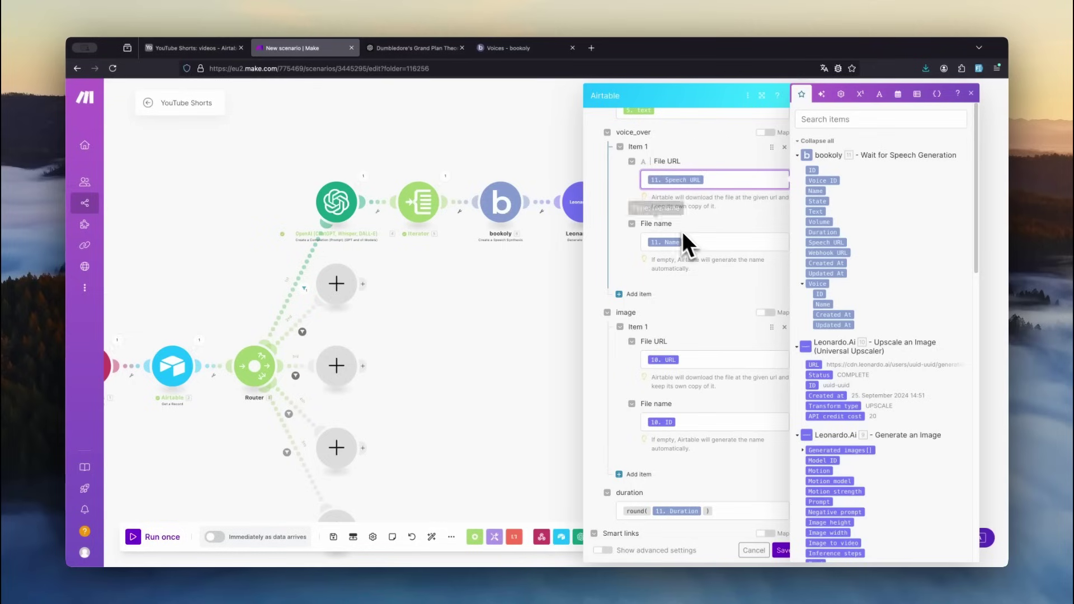
{"action": "scroll", "coordinate": [686, 254], "scroll_direction": "down", "scroll_amount": 2}
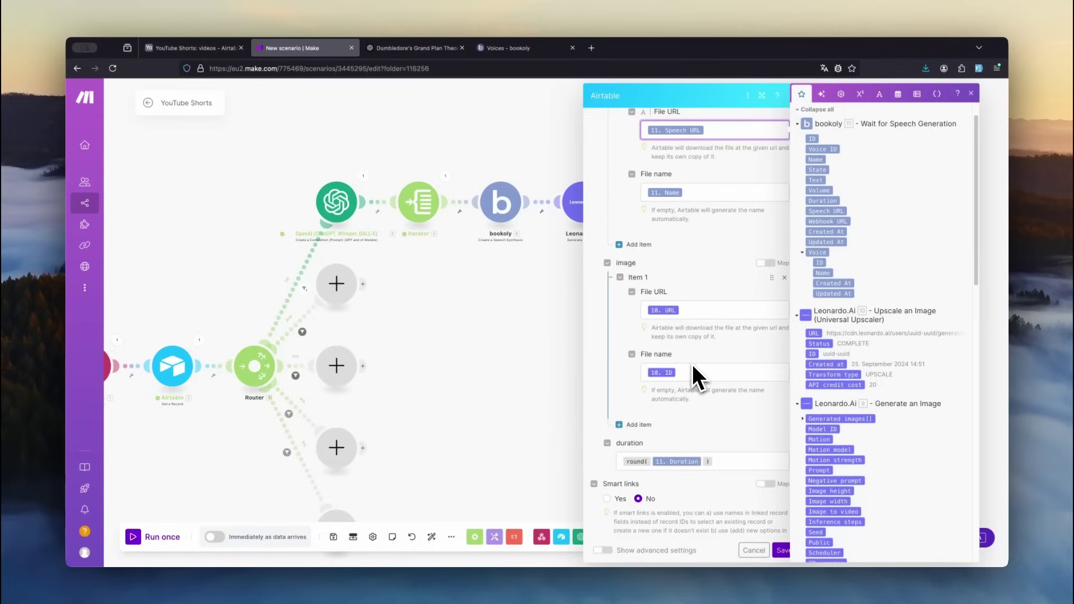
{"action": "scroll", "coordinate": [671, 386], "scroll_direction": "down", "scroll_amount": 1}
{"action": "left_click", "coordinate": [662, 408]}
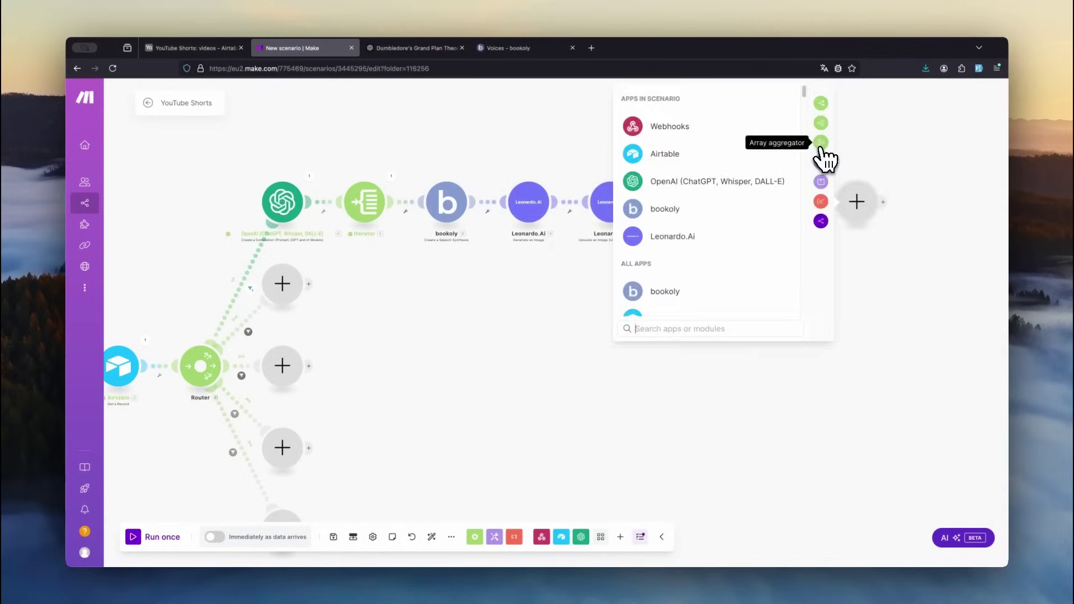
- Add an Array aggregator over the Iterator's scene bundles, including every field
{"action": "left_click", "coordinate": [824, 157]}
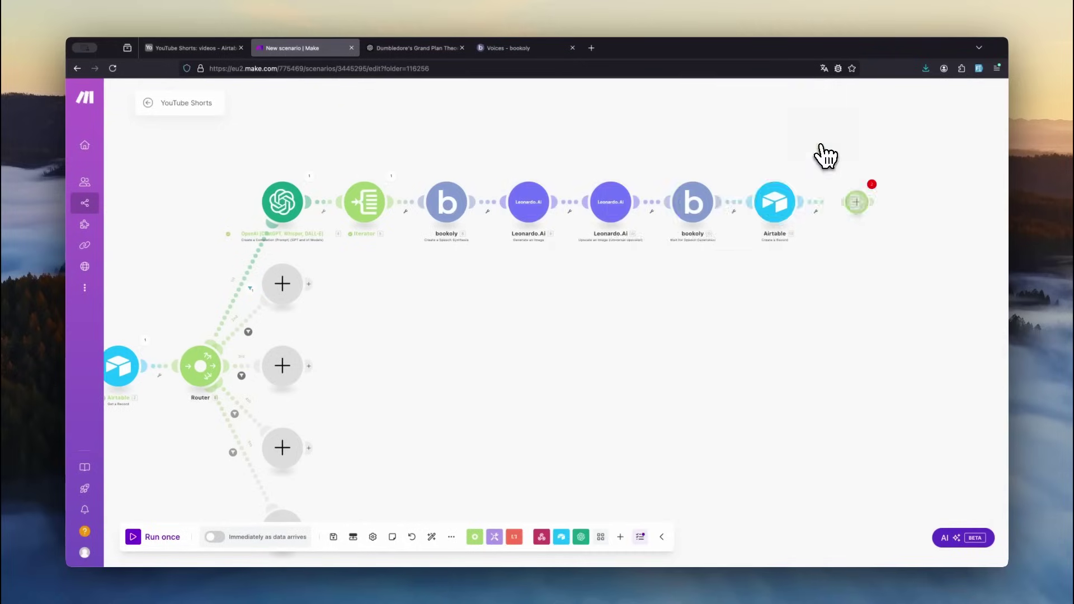
{"action": "left_click", "coordinate": [823, 138]}
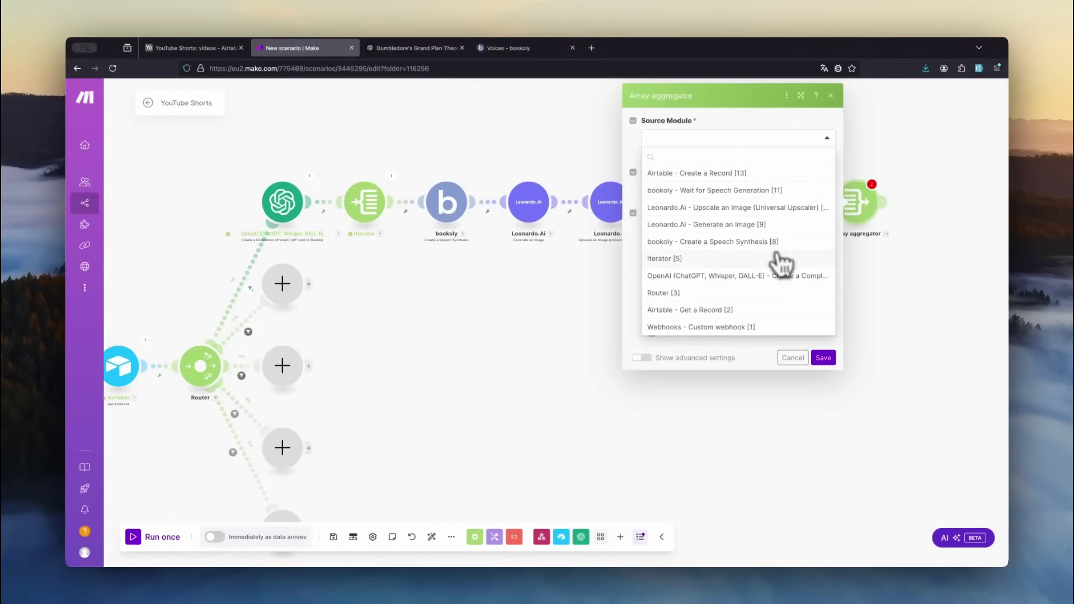
{"action": "left_click", "coordinate": [728, 260]}
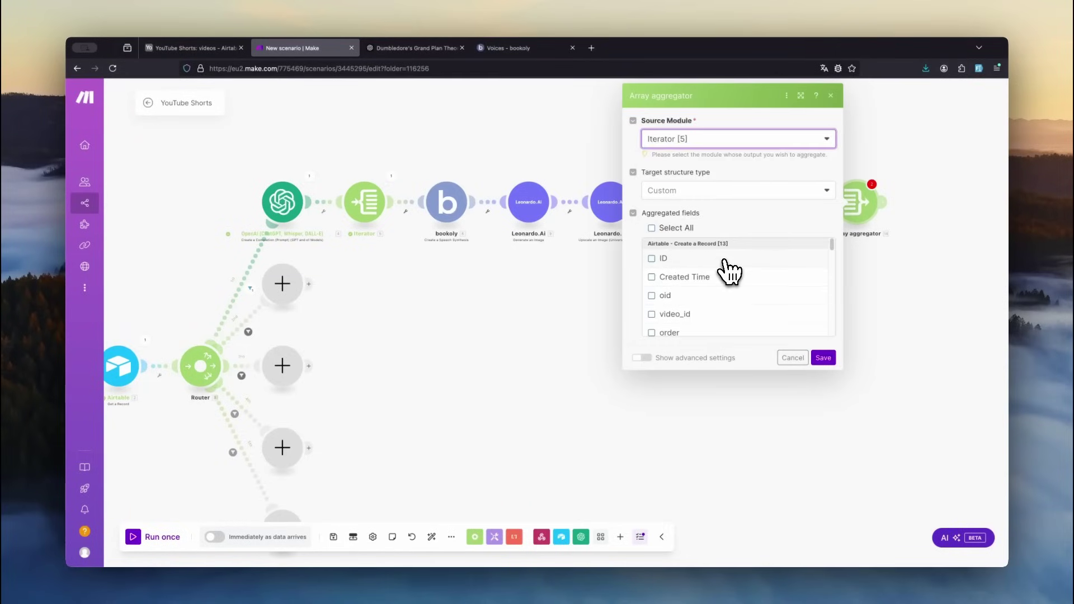
{"action": "left_click", "coordinate": [651, 228]}
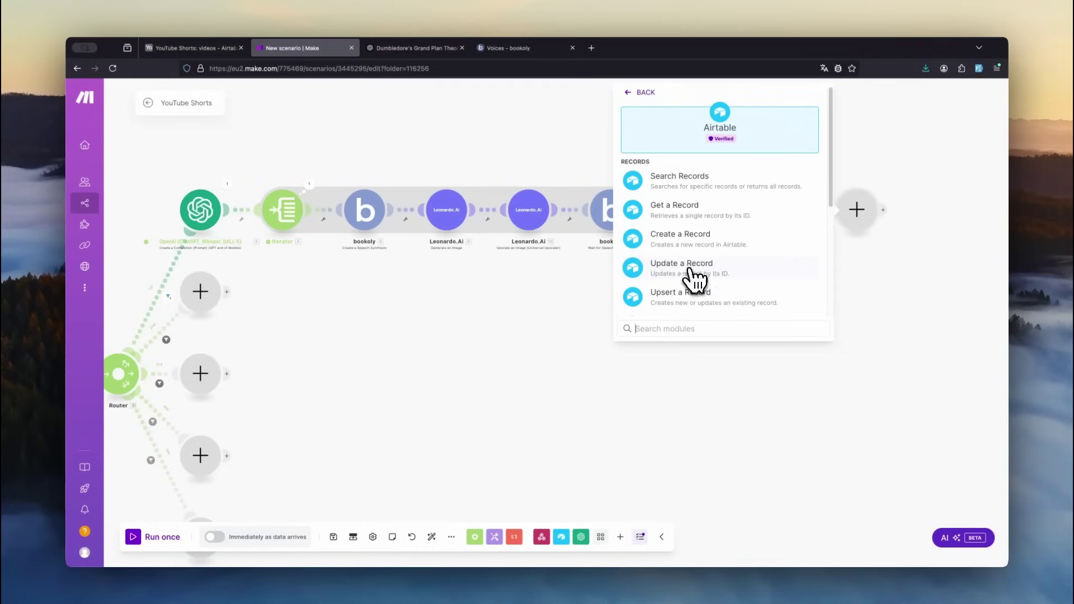
- Update the video's Airtable record by record_id, setting state to 'slideshow'
{"action": "left_click", "coordinate": [748, 278]}
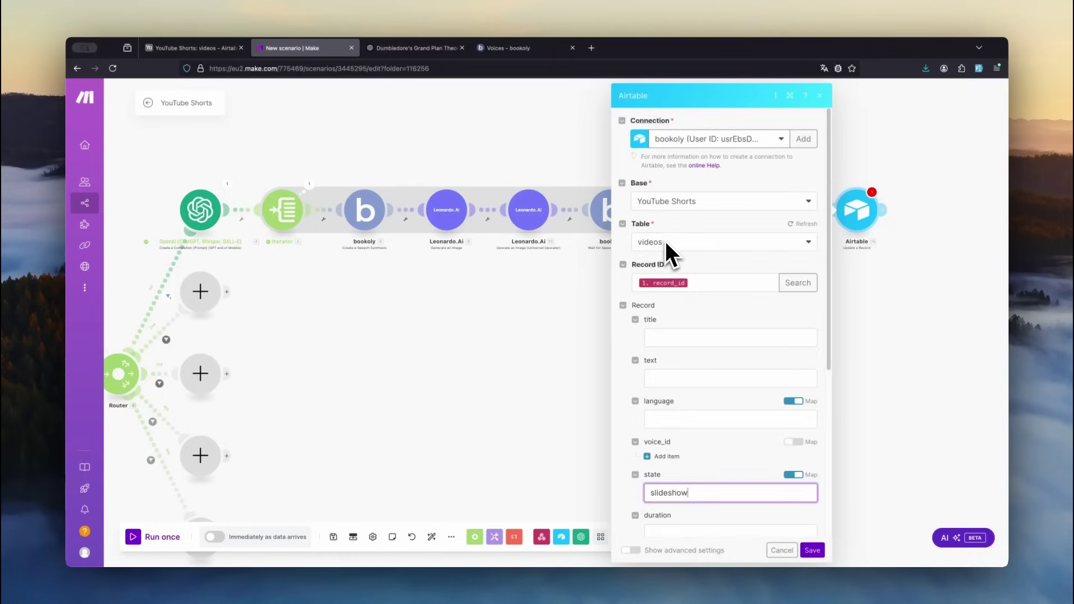
{"action": "left_click", "coordinate": [700, 283]}
{"action": "scroll", "coordinate": [789, 377], "scroll_direction": "down", "scroll_amount": 3}
{"action": "scroll", "coordinate": [657, 358], "scroll_direction": "down", "scroll_amount": 3}
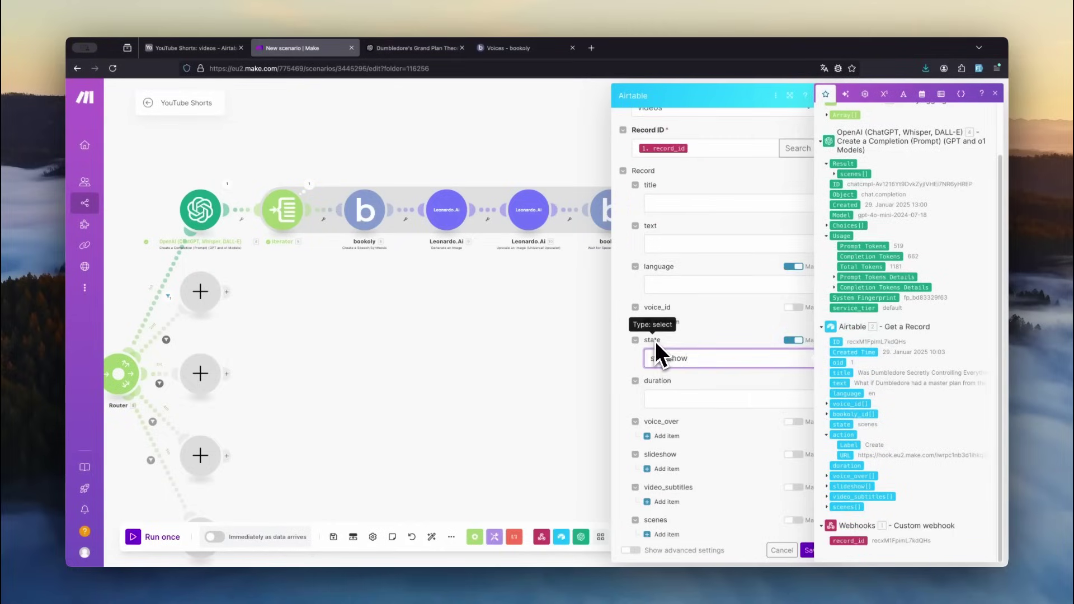
{"action": "scroll", "coordinate": [698, 356], "scroll_direction": "down", "scroll_amount": 2}
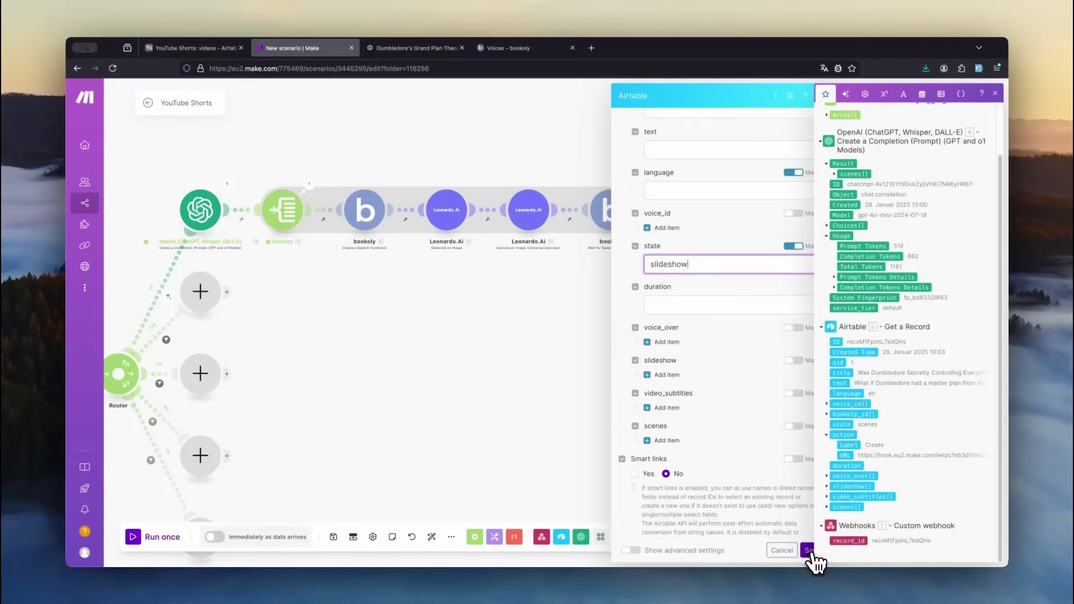
{"action": "left_click", "coordinate": [809, 551]}
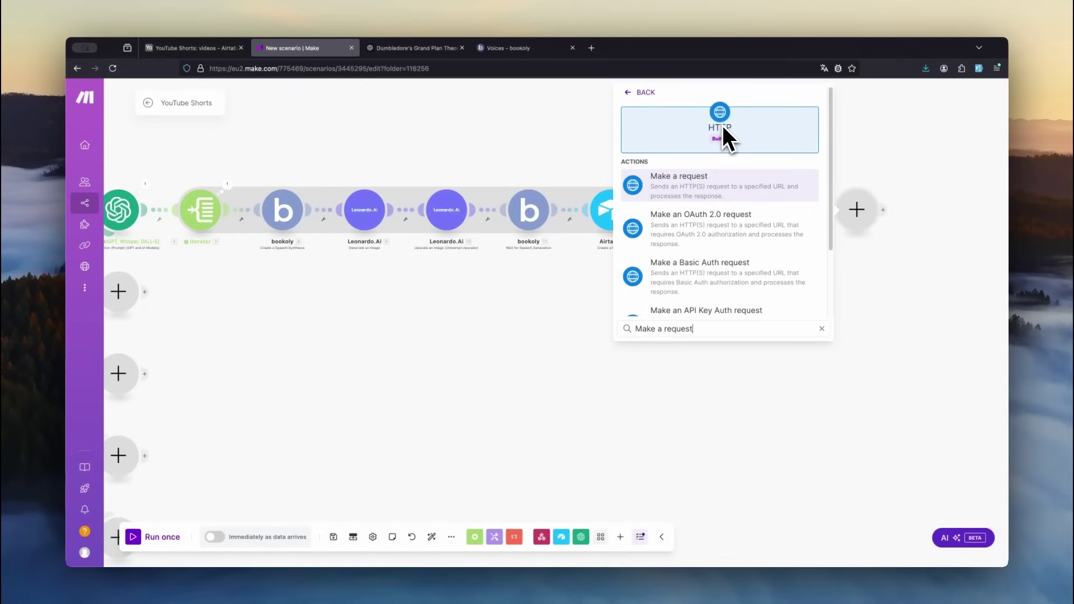
- Add an HTTP request to the scenario's own webhook URL with a query string parameter
{"action": "key", "text": "Return"}
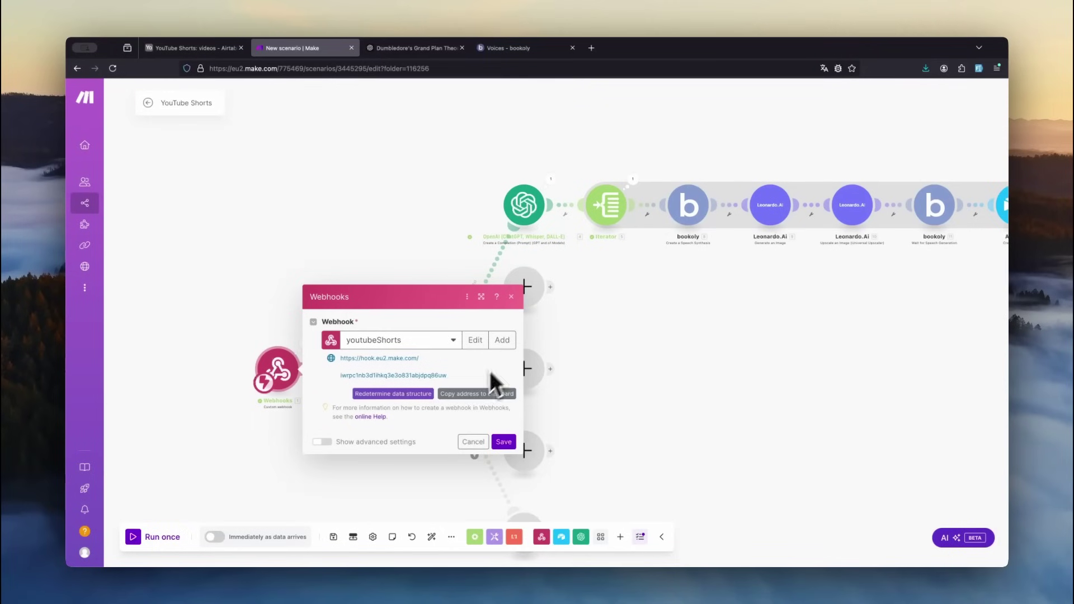
{"action": "left_click", "coordinate": [469, 395]}
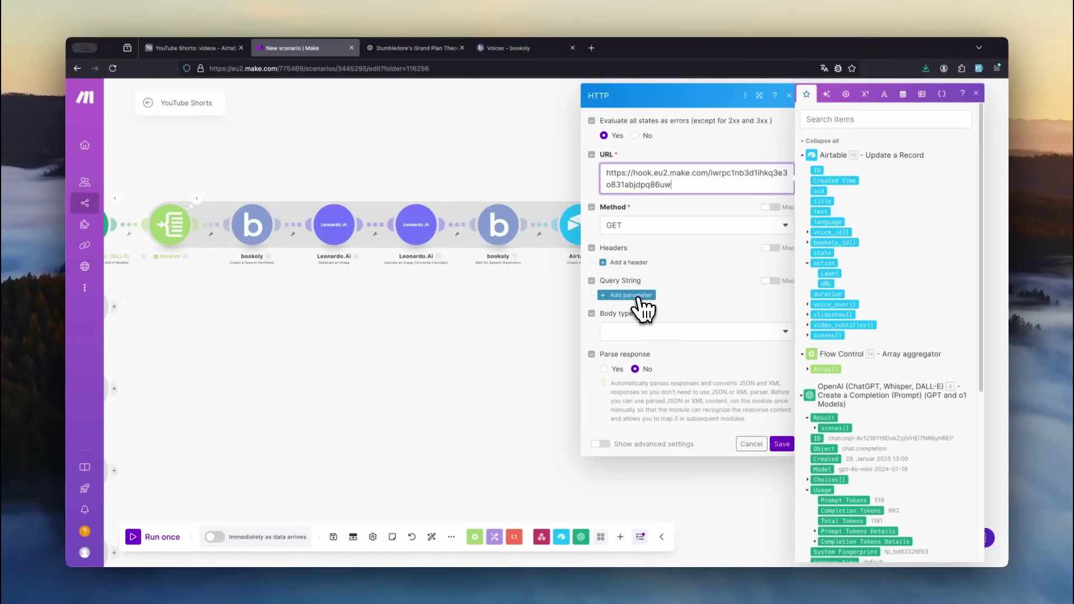
{"action": "left_click", "coordinate": [636, 297]}
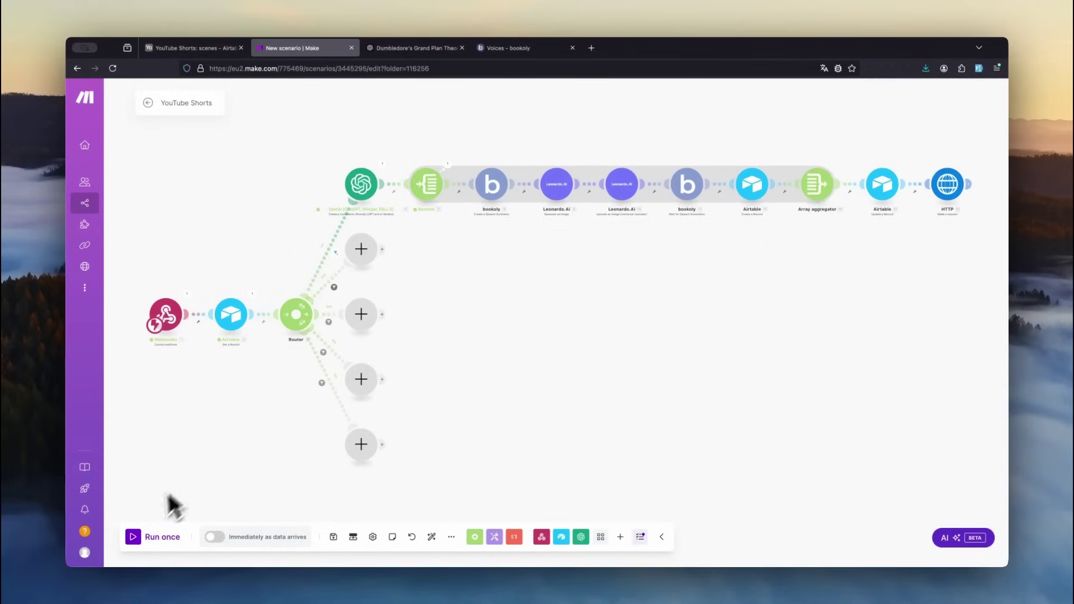
- Run the scenario once and fire the Dumbledore video's Create action in Airtable, then return to Make
{"action": "left_click", "coordinate": [136, 537]}
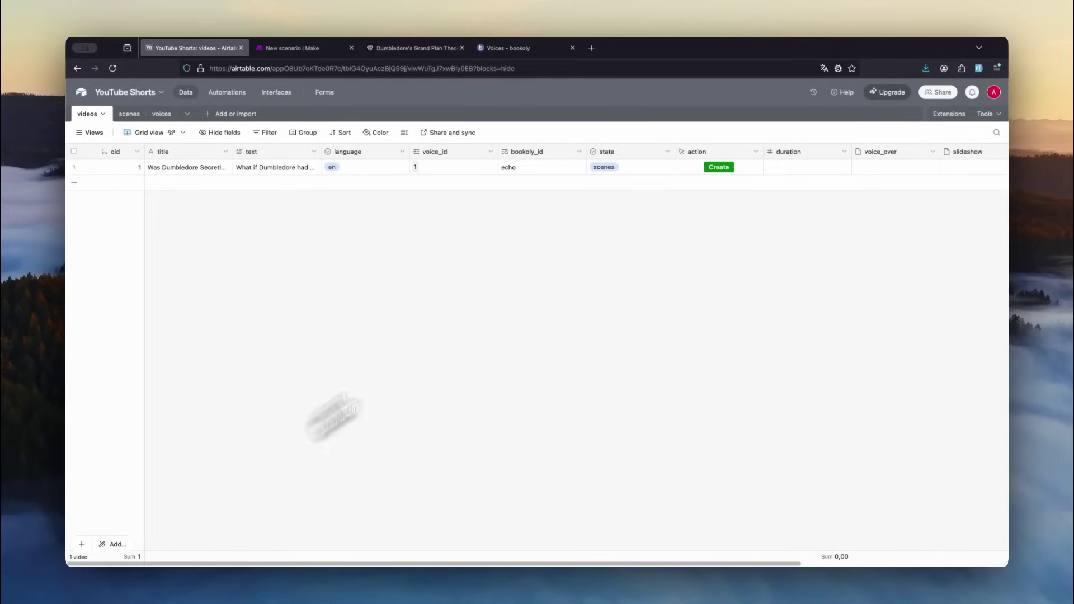
{"action": "left_click", "coordinate": [718, 167]}
{"action": "middle_click", "coordinate": [303, 54]}
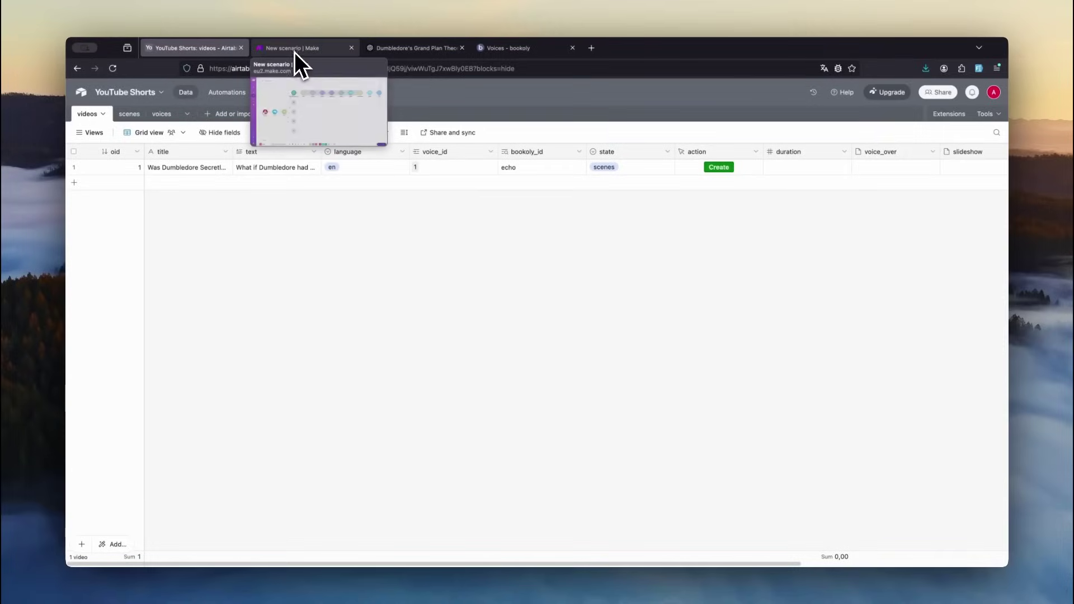
{"action": "left_click", "coordinate": [302, 52]}
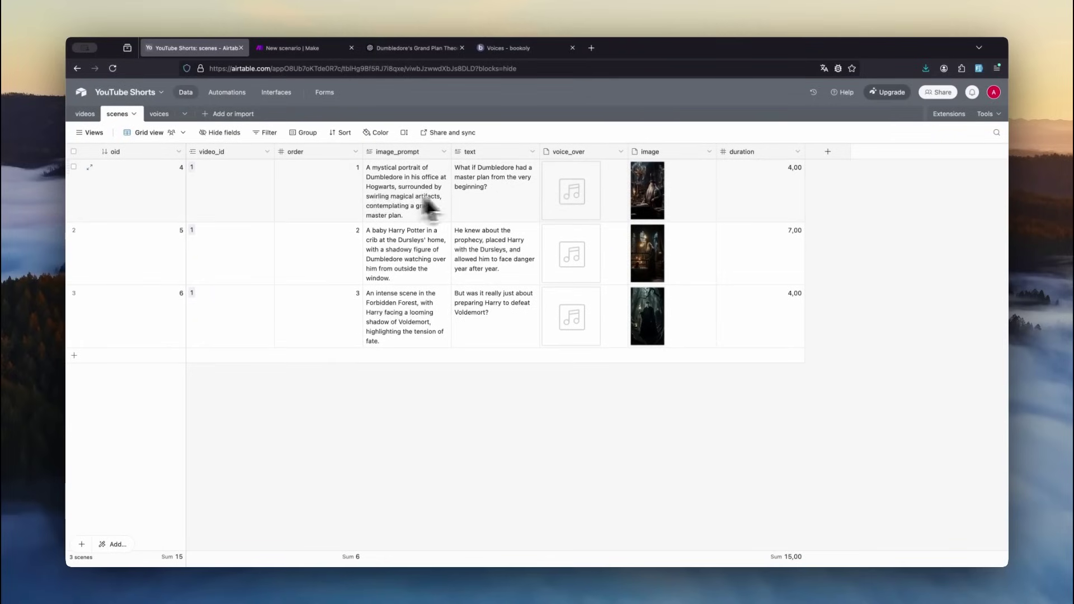
- Play the first scene's voice-over, view its image full-screen, and recheck the growing scenes table
{"action": "left_click", "coordinate": [574, 196]}
{"action": "left_click", "coordinate": [573, 188]}
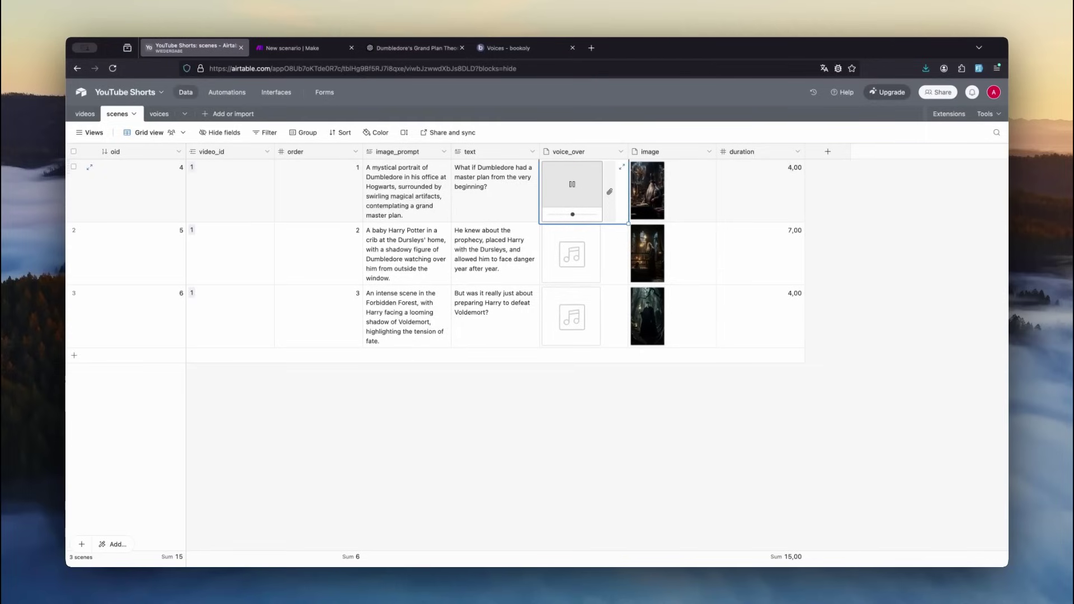
{"action": "left_click", "coordinate": [649, 196]}
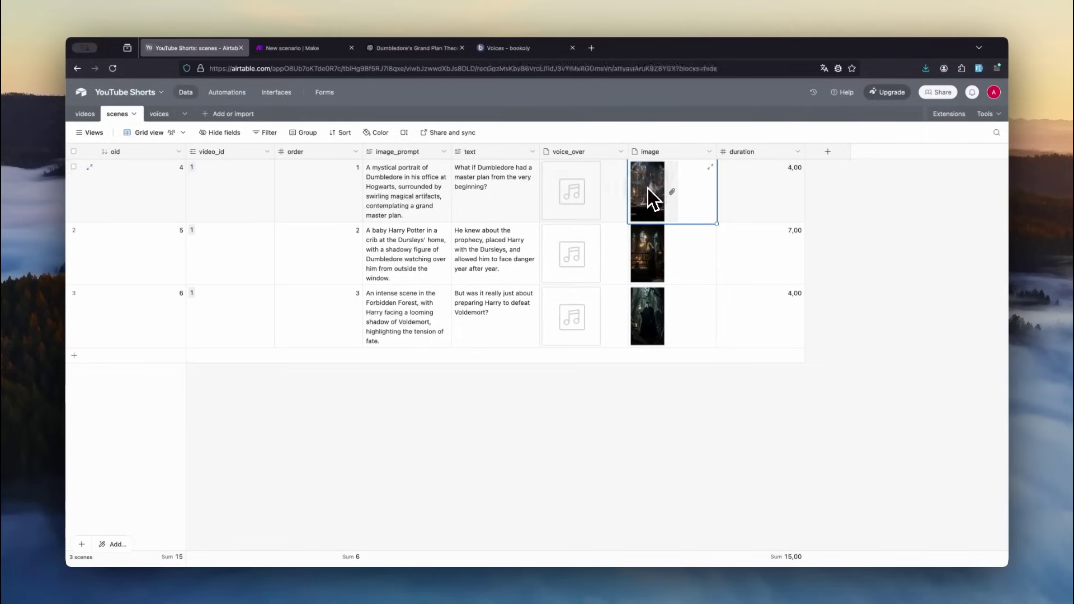
{"action": "left_click", "coordinate": [647, 190]}
{"action": "key", "text": "Escape"}
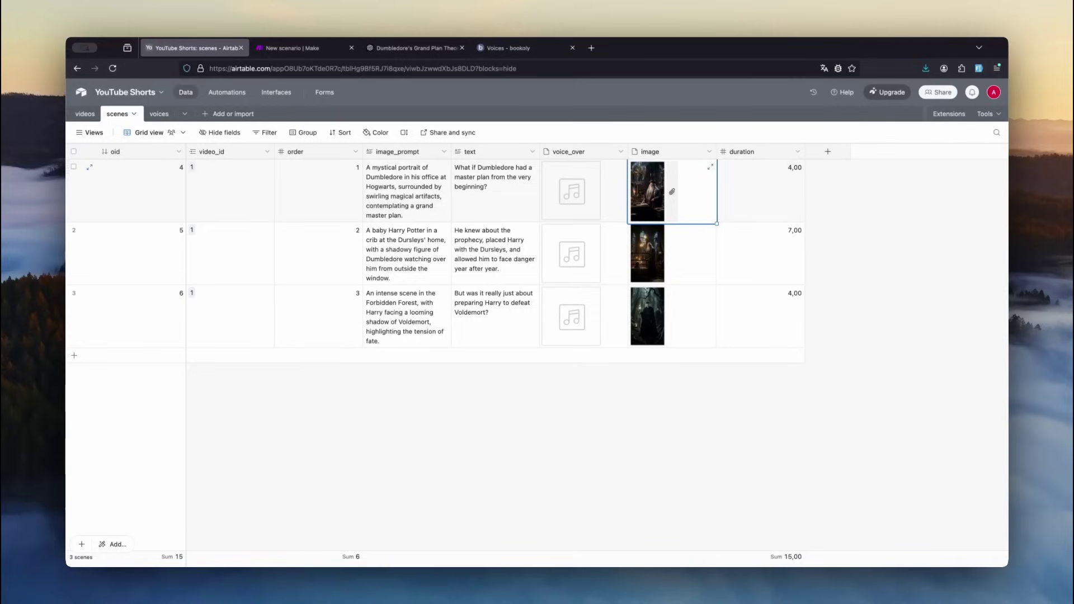
{"action": "key", "text": "ctrl+Tab"}
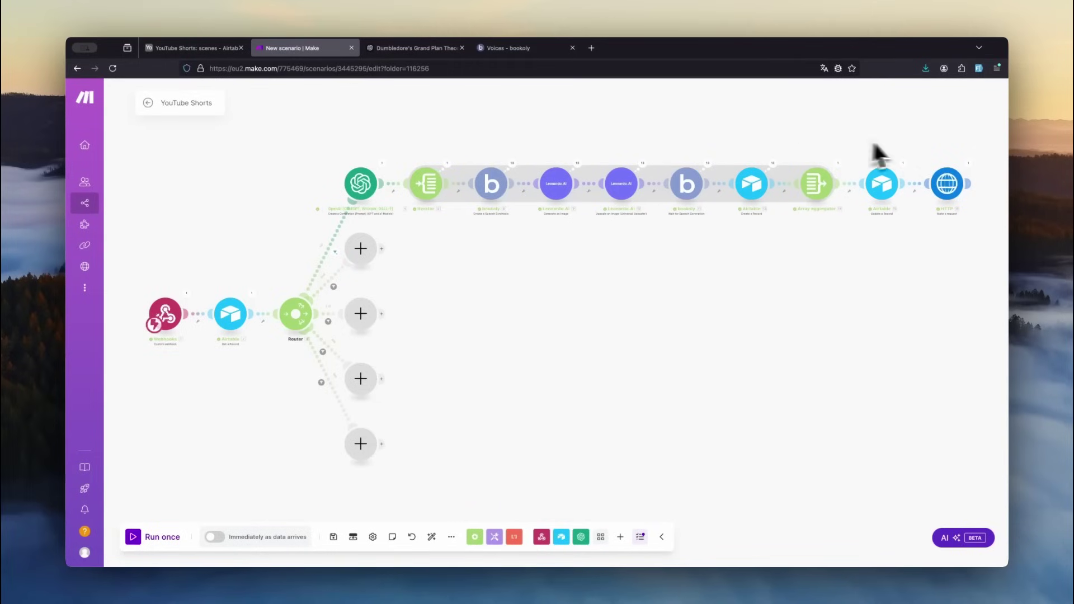
{"action": "key", "text": "ctrl+shift+Tab"}
{"action": "left_click_drag", "start_coordinate": [1006, 186], "coordinate": [999, 392]}
- View the lake scene image full-screen and browse to another scene image
{"action": "left_click", "coordinate": [647, 329]}
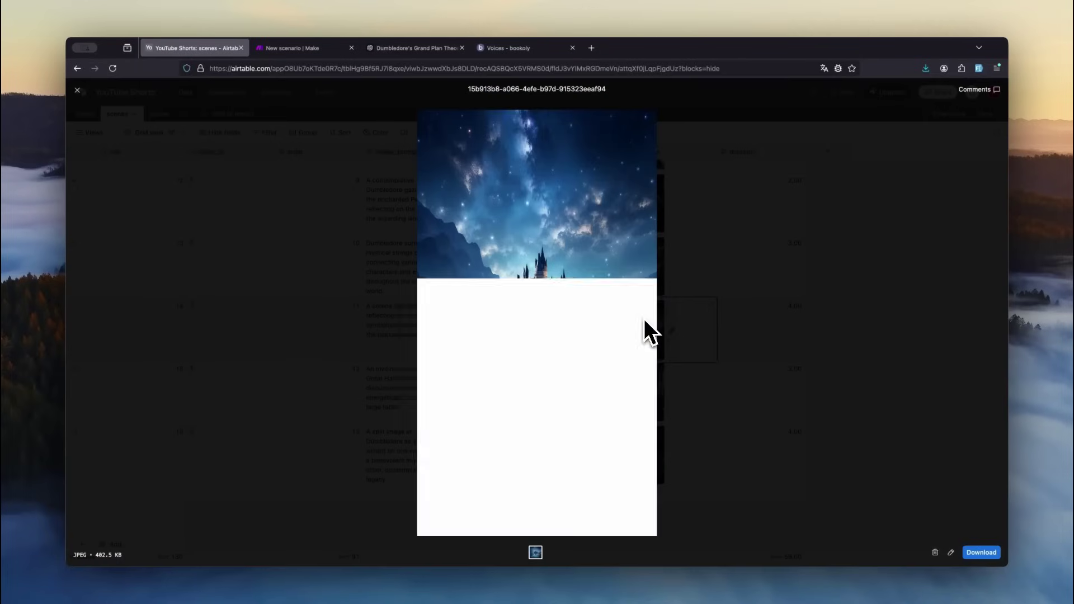
{"action": "key", "text": "Up"}
{"action": "key", "text": "Up"}
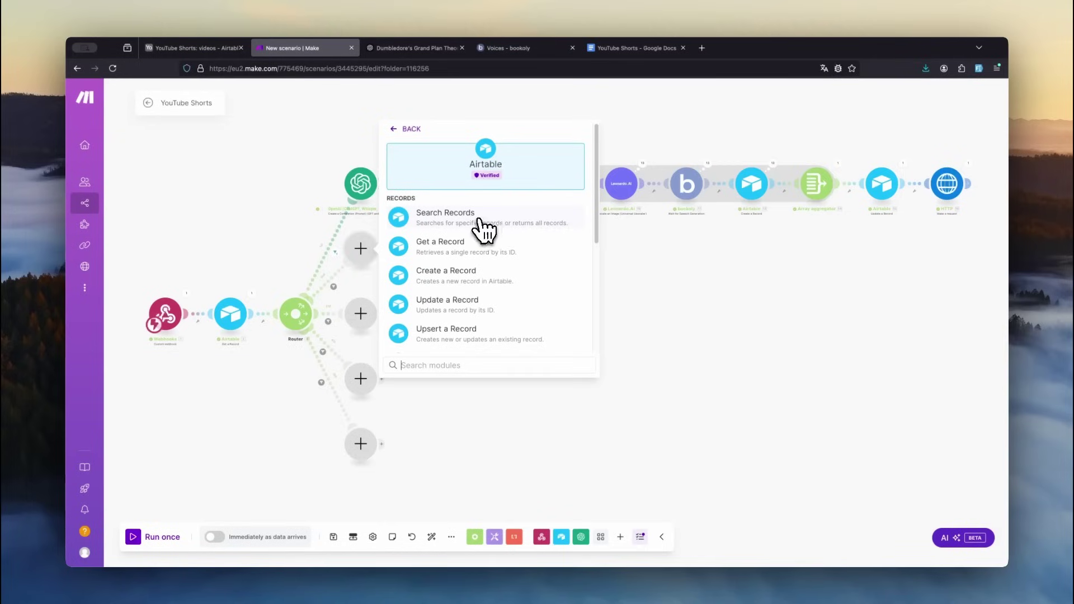
- Add an Airtable Search Records step on scenes, sorted by order ascending and filtered by {video_id}
{"action": "left_click", "coordinate": [499, 224]}
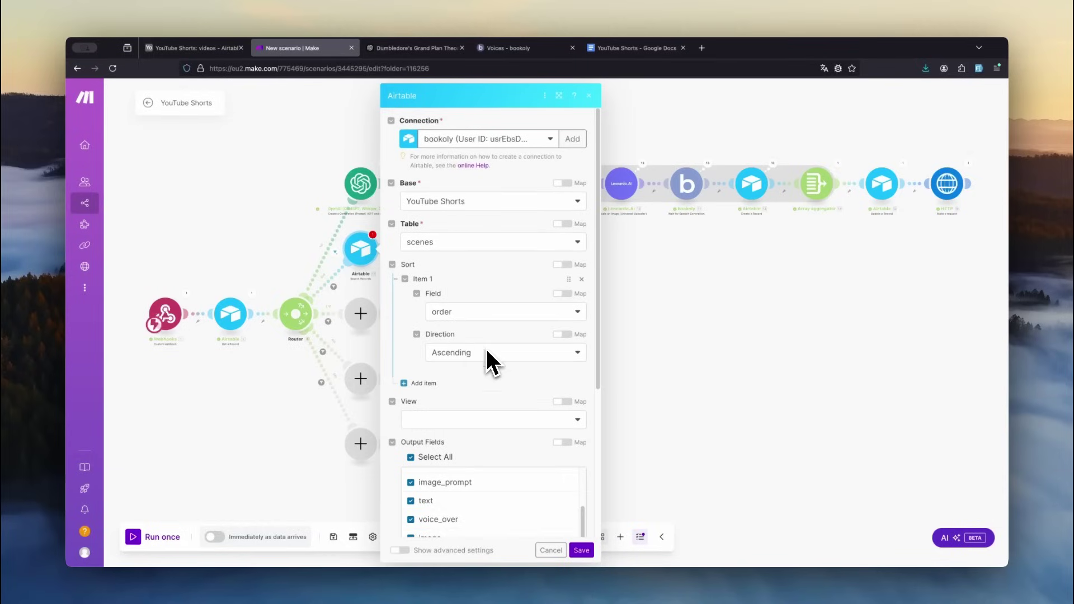
{"action": "scroll", "coordinate": [486, 348], "scroll_direction": "down", "scroll_amount": 4}
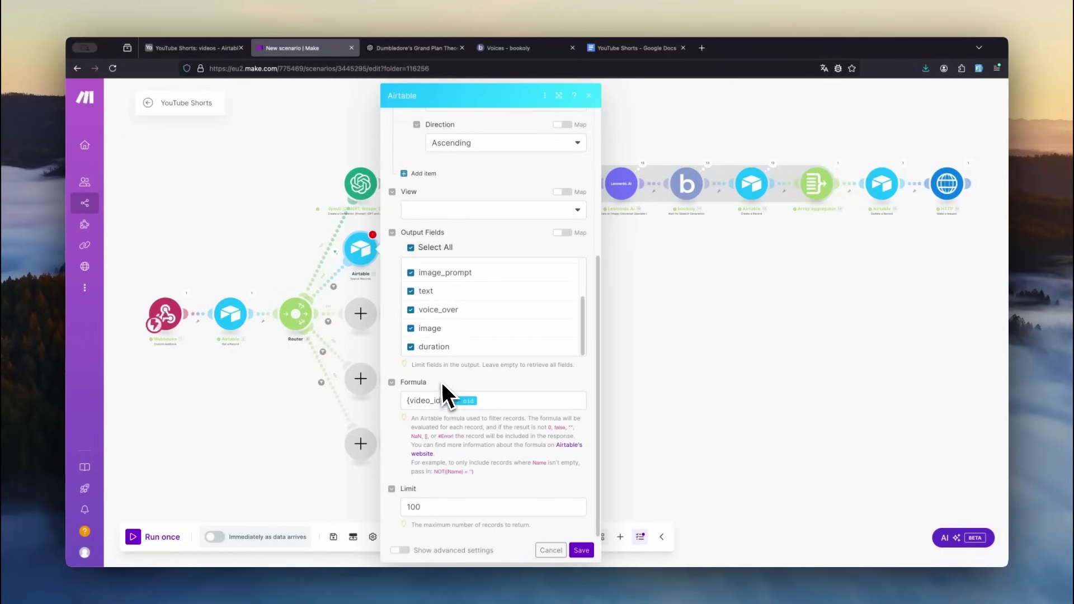
{"action": "left_click_drag", "start_coordinate": [405, 402], "coordinate": [488, 399]}
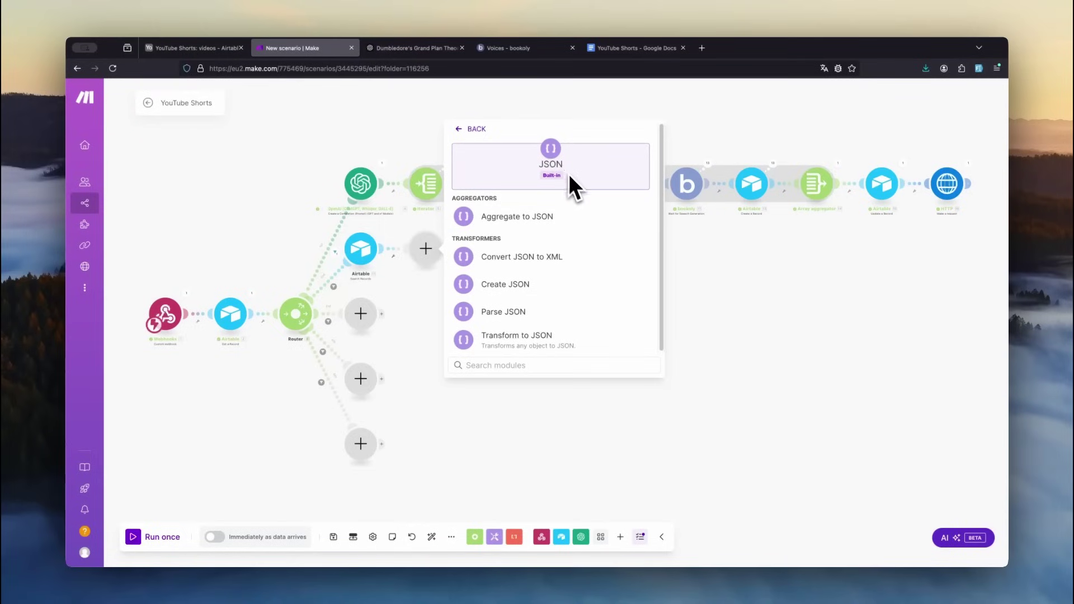
- Add a JSON Aggregate to JSON step with a new 'scenes' structure generated from pasted sample JSON
{"action": "left_click", "coordinate": [575, 219]}
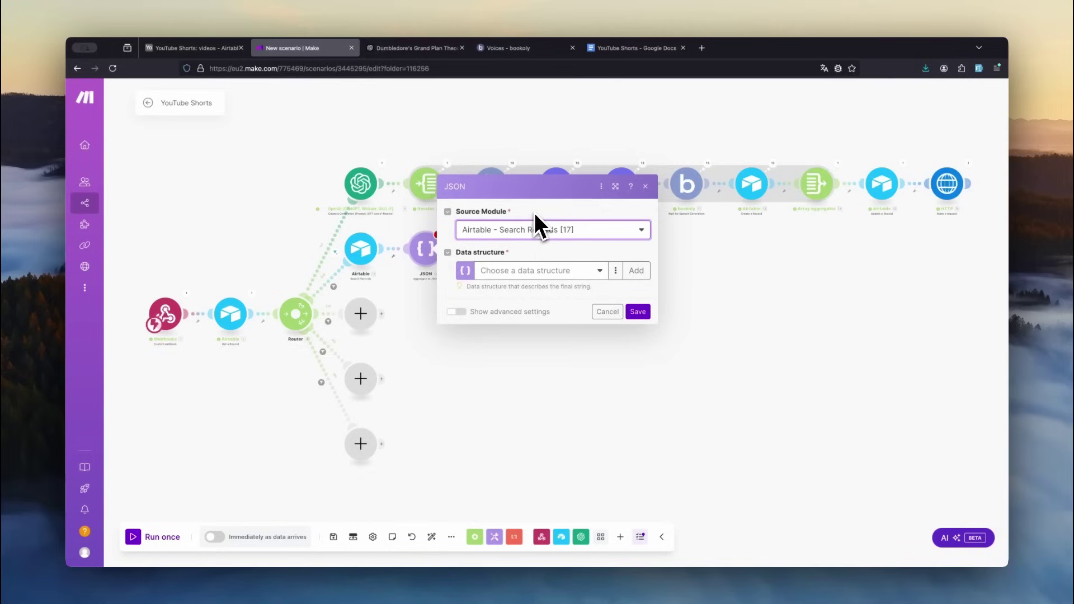
{"action": "left_click", "coordinate": [637, 272]}
{"action": "type", "text": "scenes"}
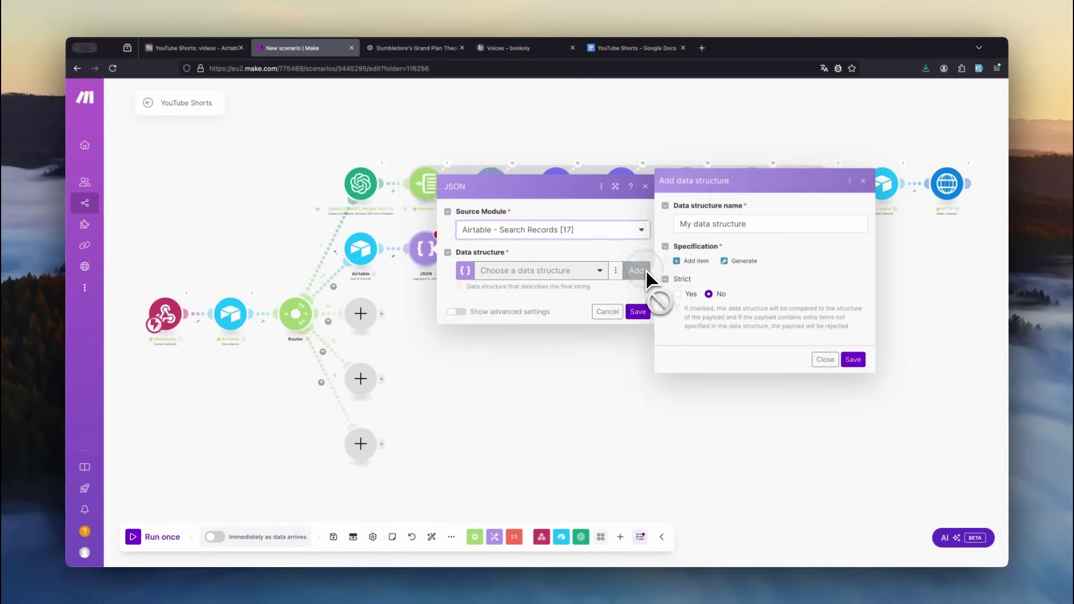
{"action": "left_click", "coordinate": [744, 262]}
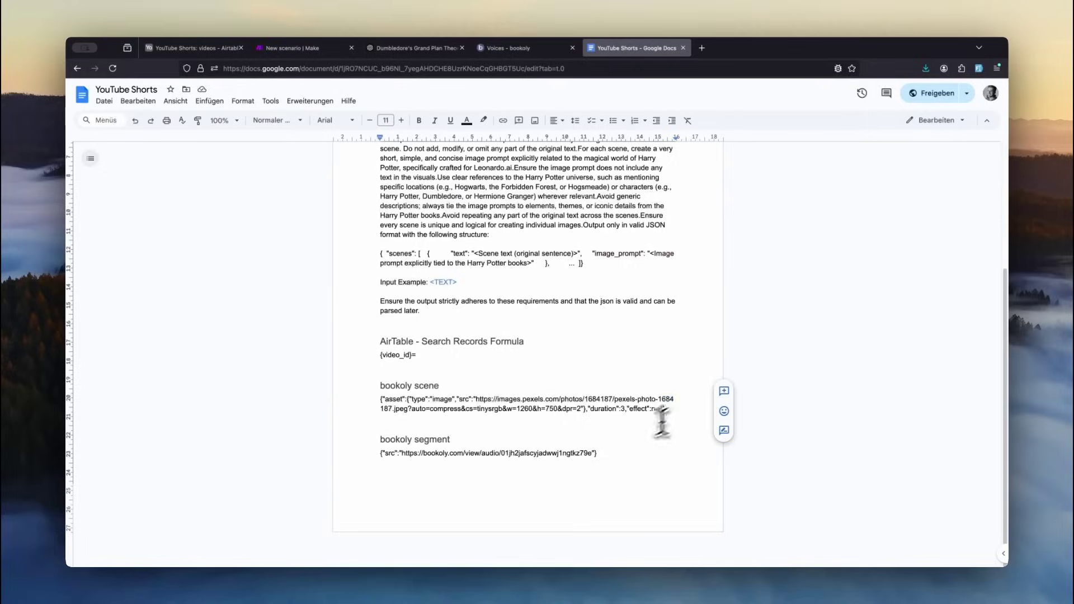
{"action": "left_click_drag", "start_coordinate": [671, 417], "coordinate": [386, 386]}
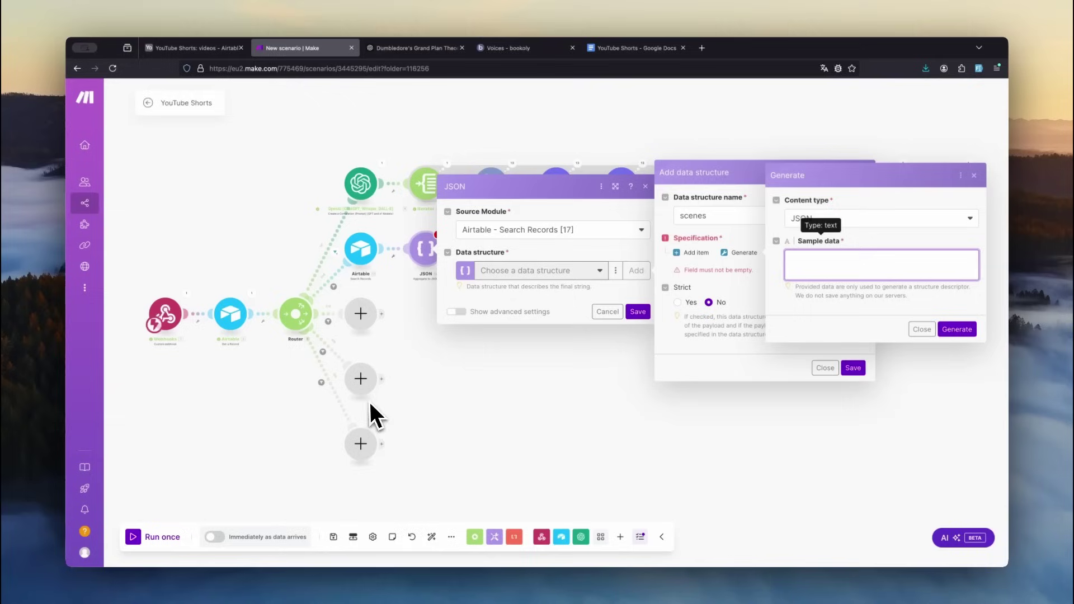
{"action": "left_click", "coordinate": [841, 250]}
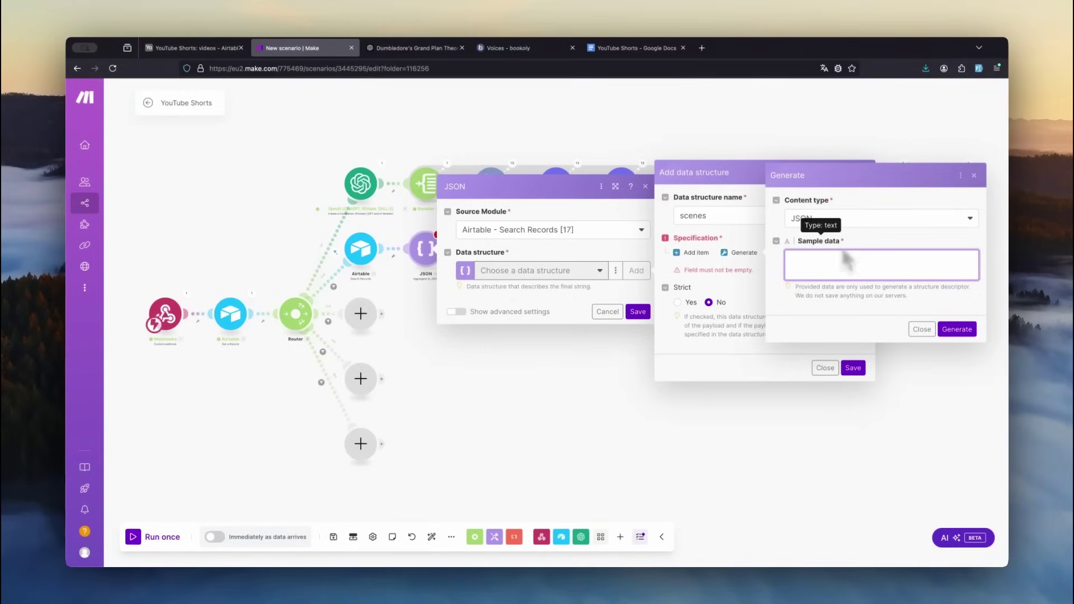
{"action": "key", "text": "ctrl+v"}
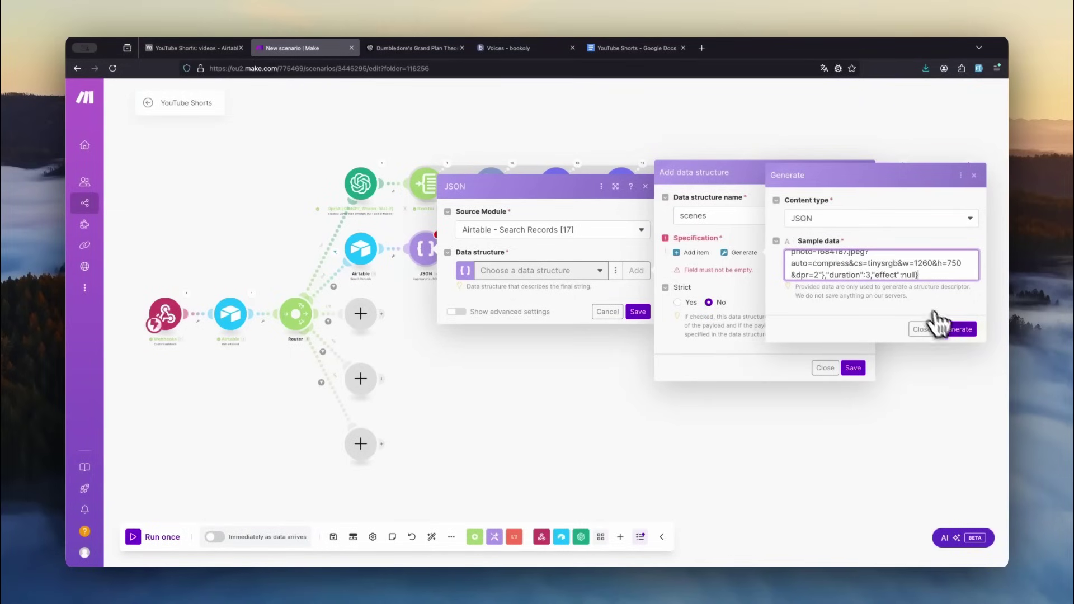
{"action": "left_click", "coordinate": [954, 330]}
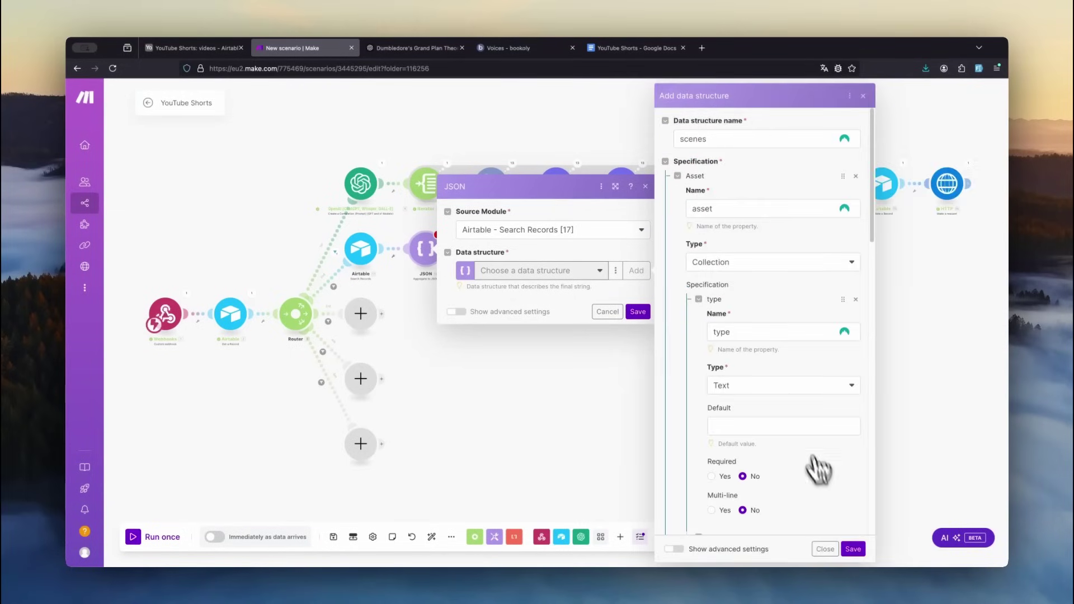
{"action": "left_click", "coordinate": [852, 548]}
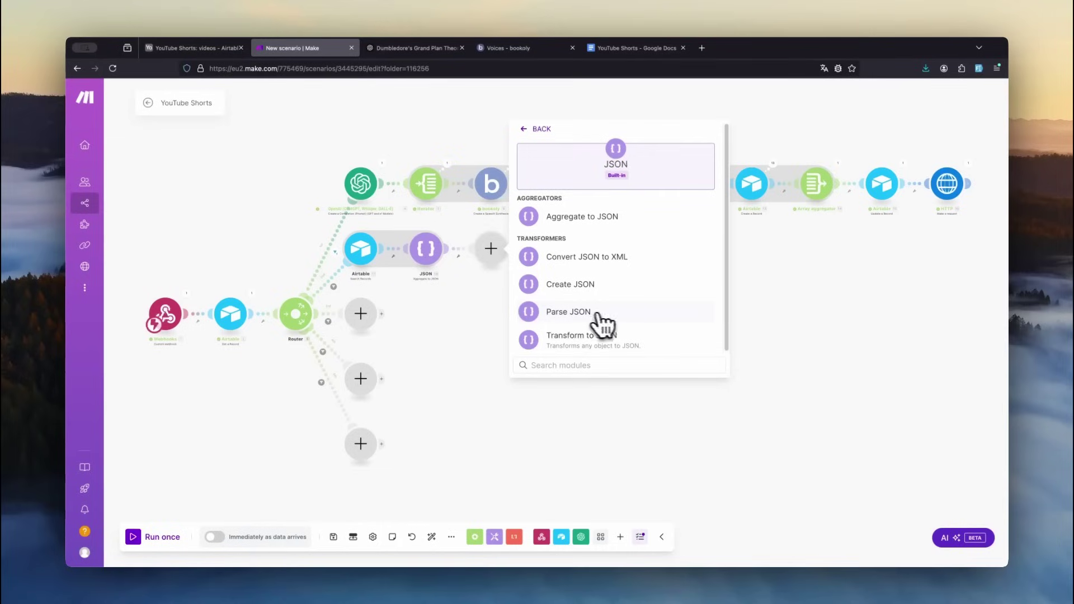
- Add a Parse JSON step and confirm its test output lists the 13 scenes
{"action": "left_click", "coordinate": [626, 320]}
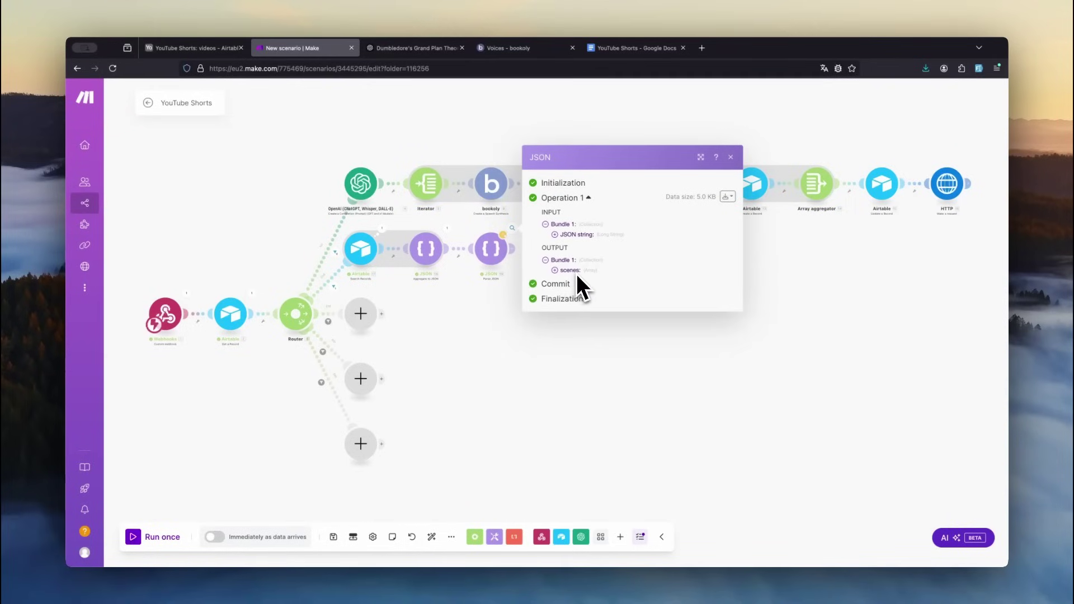
{"action": "left_click", "coordinate": [555, 270]}
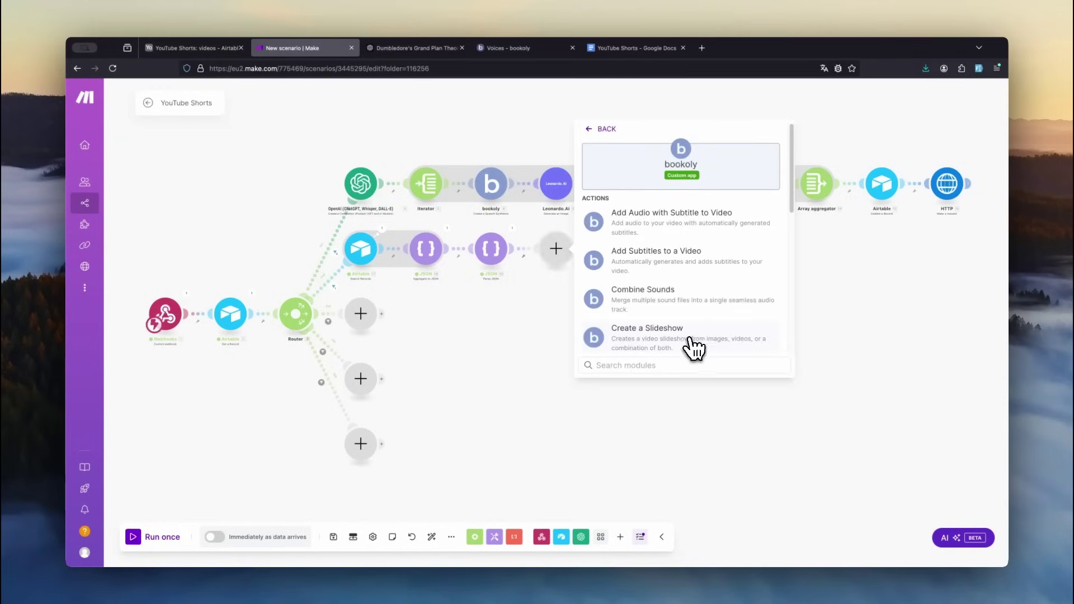
- Add bookoly Create a Slideshow, then Wait for Video Generation keyed to the slideshow's ID
{"action": "left_click", "coordinate": [694, 344]}
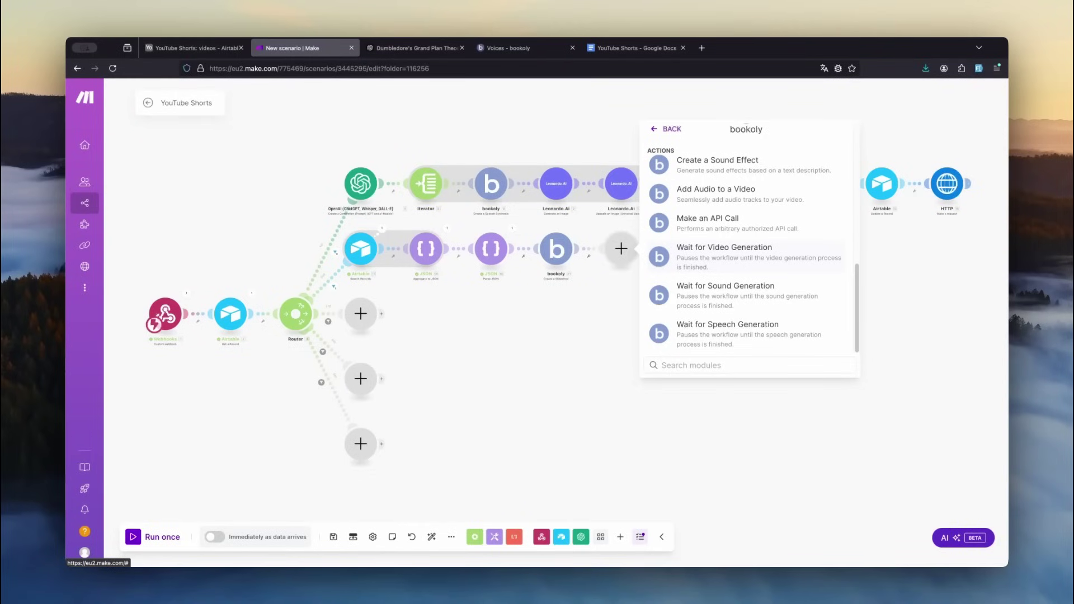
{"action": "left_click", "coordinate": [725, 252]}
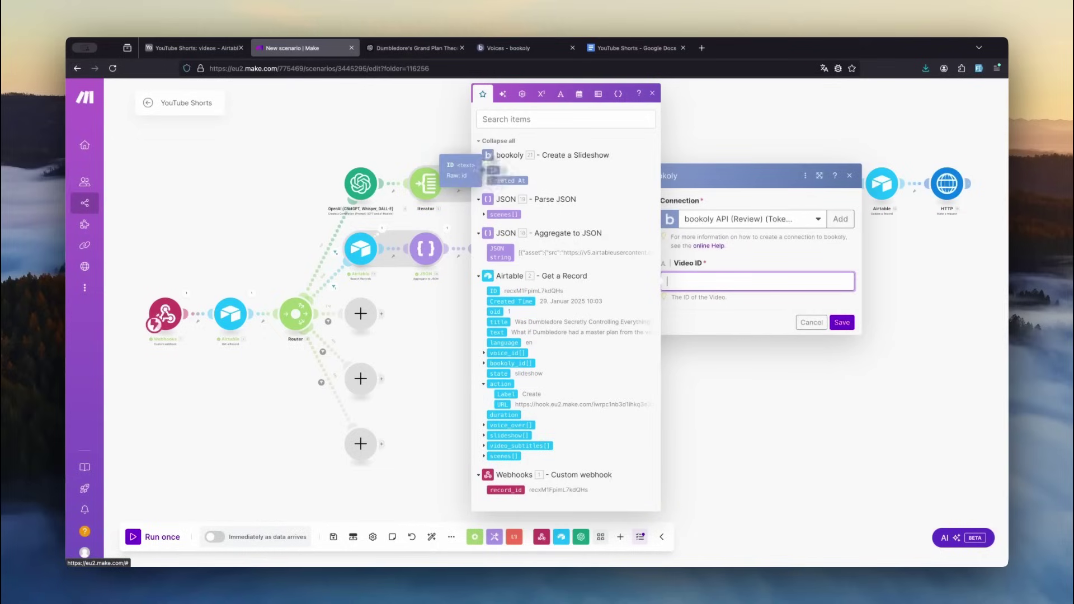
{"action": "left_click", "coordinate": [494, 170]}
{"action": "left_click", "coordinate": [842, 323]}
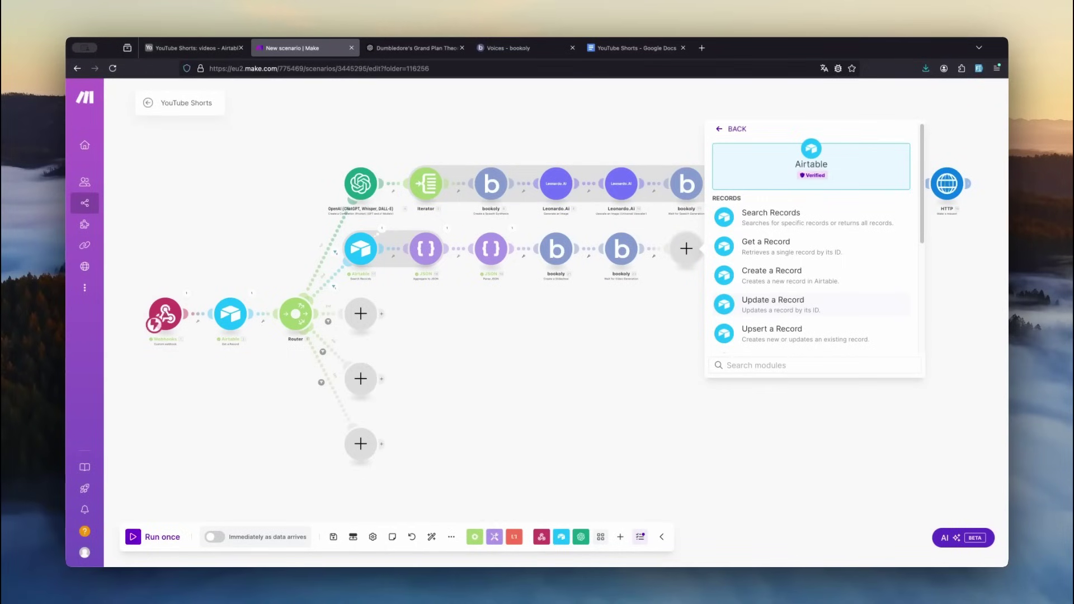
- In the Airtable update, map the video URL into slideshow File URL and duration into duration
{"action": "left_click", "coordinate": [811, 307]}
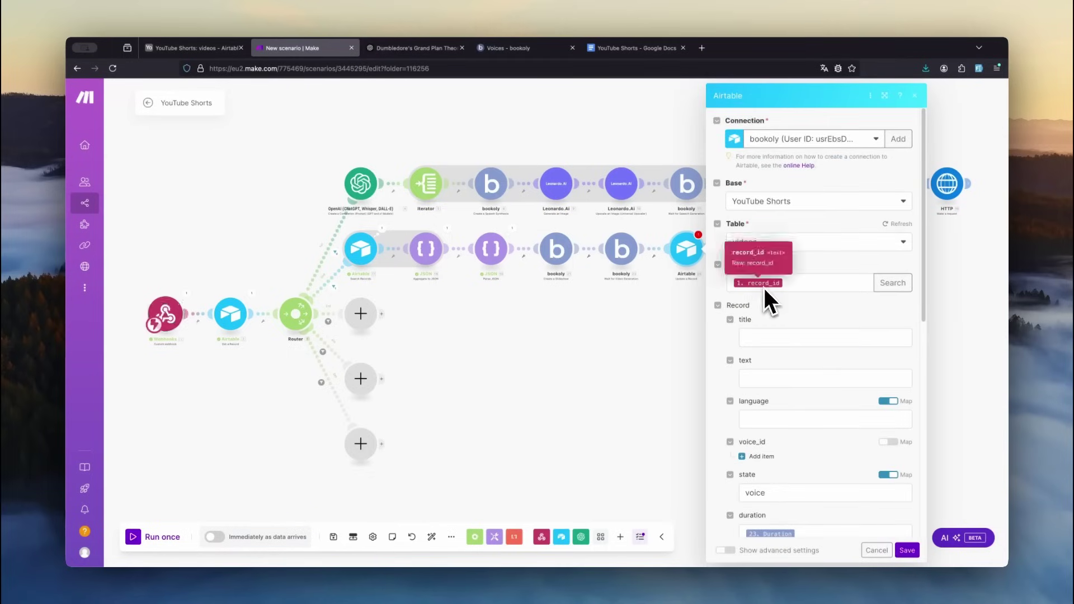
{"action": "scroll", "coordinate": [759, 313], "scroll_direction": "down", "scroll_amount": 5}
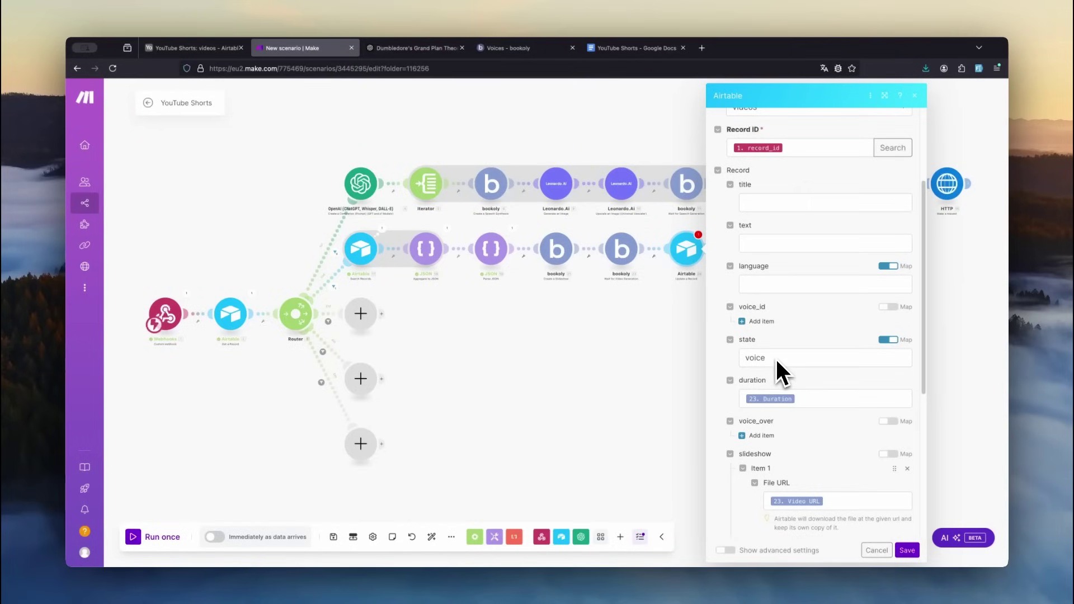
{"action": "scroll", "coordinate": [785, 391], "scroll_direction": "down", "scroll_amount": 5}
{"action": "left_click", "coordinate": [807, 355]}
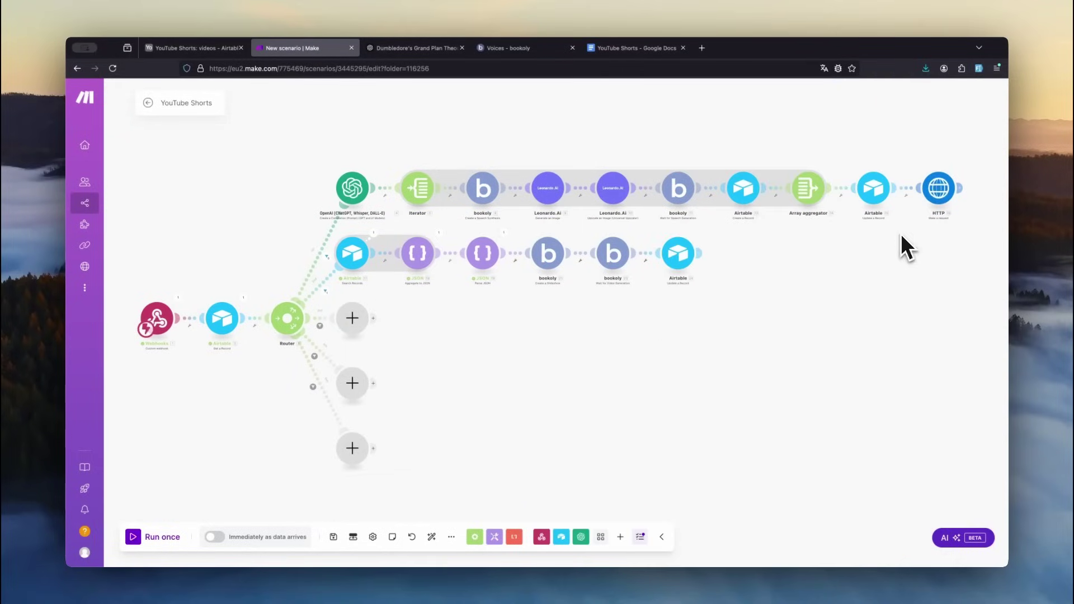
- Clone the HTTP request module and attach the copy to the end of the second route
{"action": "right_click", "coordinate": [943, 204]}
{"action": "left_click", "coordinate": [954, 271]}
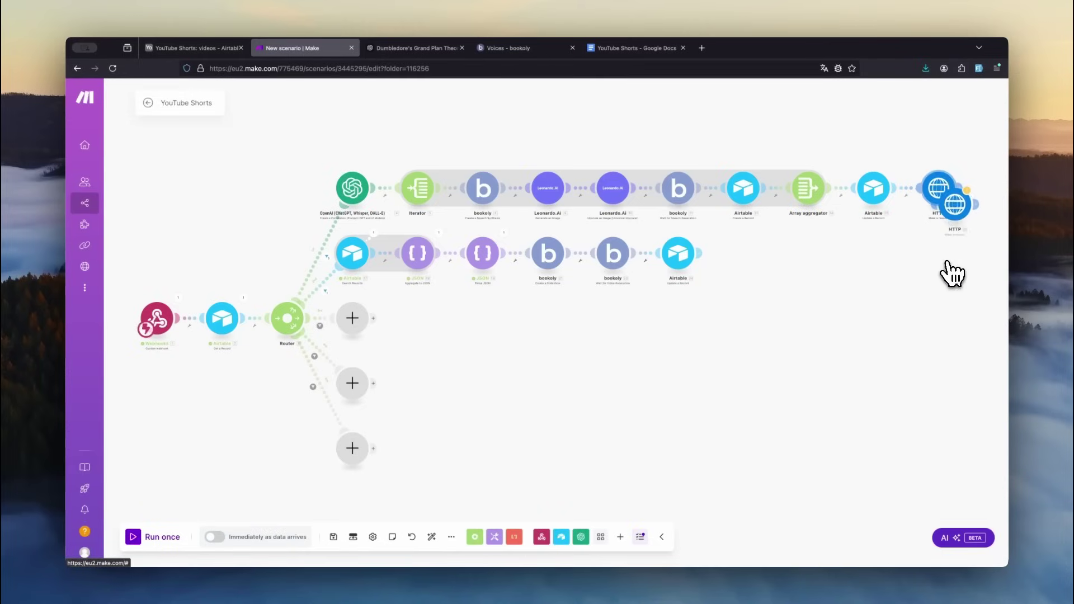
{"action": "mouse_move", "coordinate": [947, 224]}
{"action": "left_mouse_down"}
{"action": "mouse_move", "coordinate": [839, 261]}
{"action": "mouse_move", "coordinate": [742, 262]}
{"action": "left_mouse_up"}
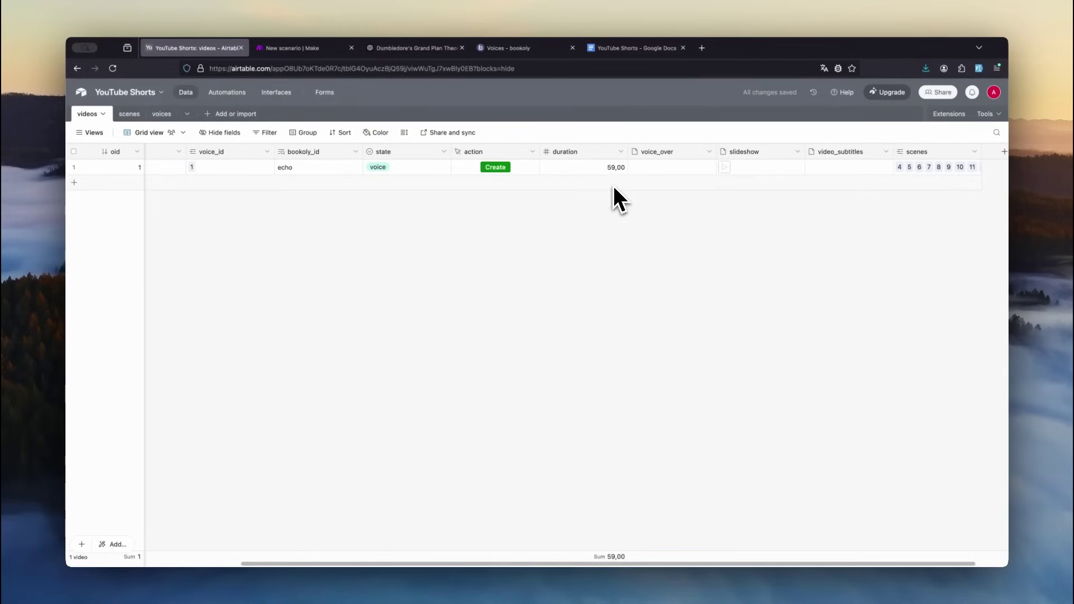
- Preview the 59-second slideshow attachment, skimming through its scenes toward the end
{"action": "left_click", "coordinate": [737, 166]}
{"action": "left_click", "coordinate": [438, 515]}
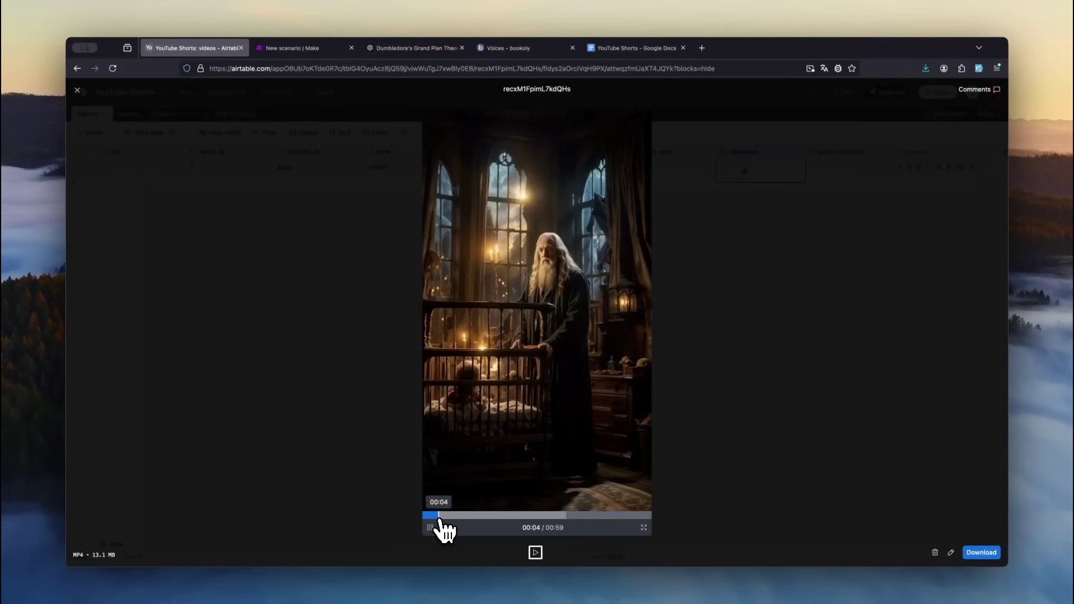
{"action": "left_click", "coordinate": [473, 515]}
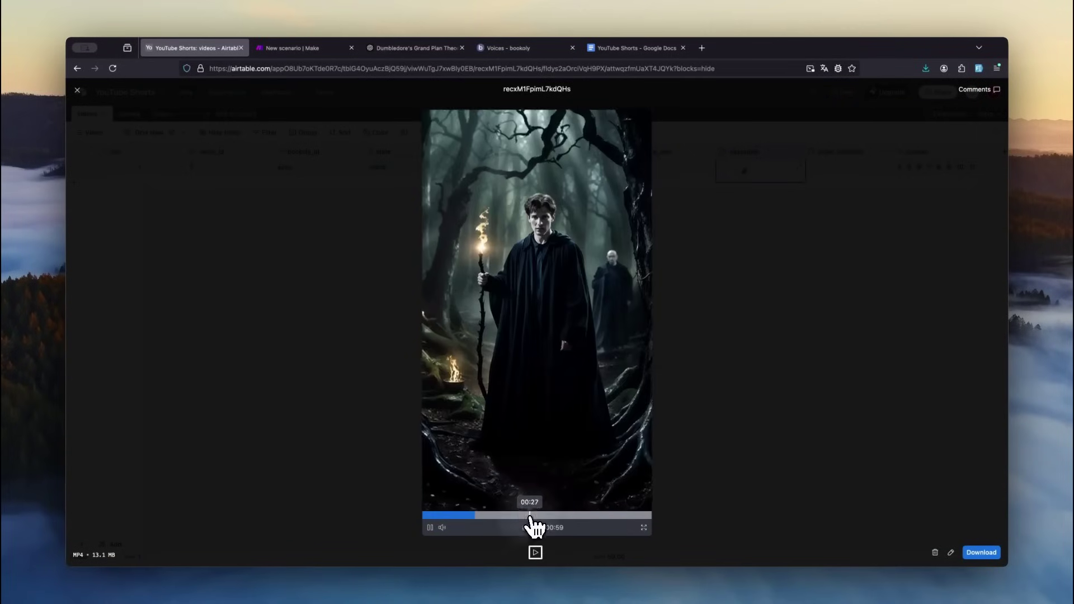
{"action": "left_click", "coordinate": [529, 516]}
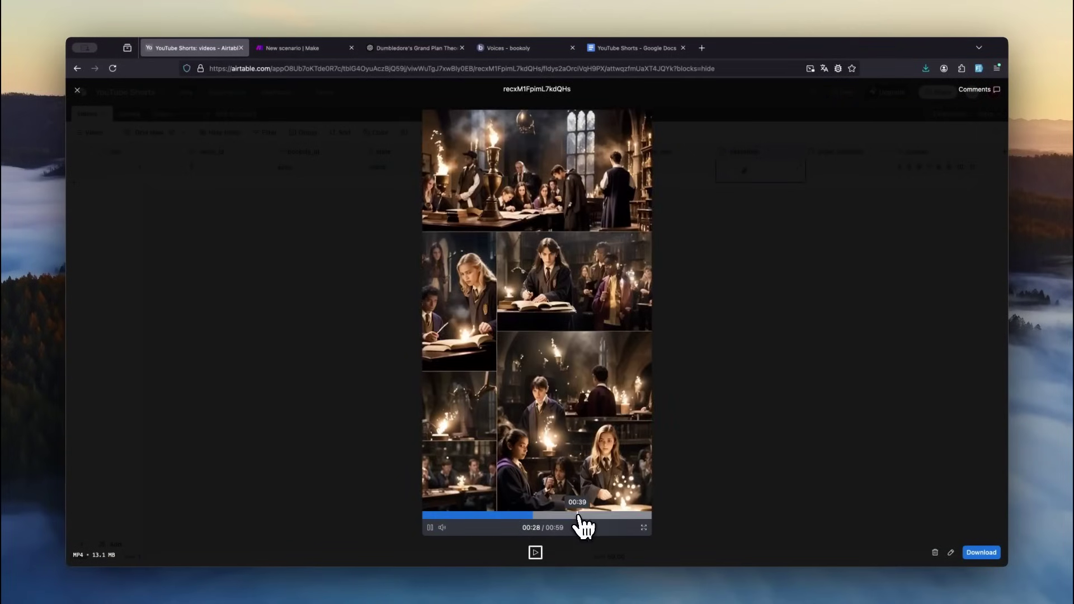
{"action": "left_click", "coordinate": [579, 515]}
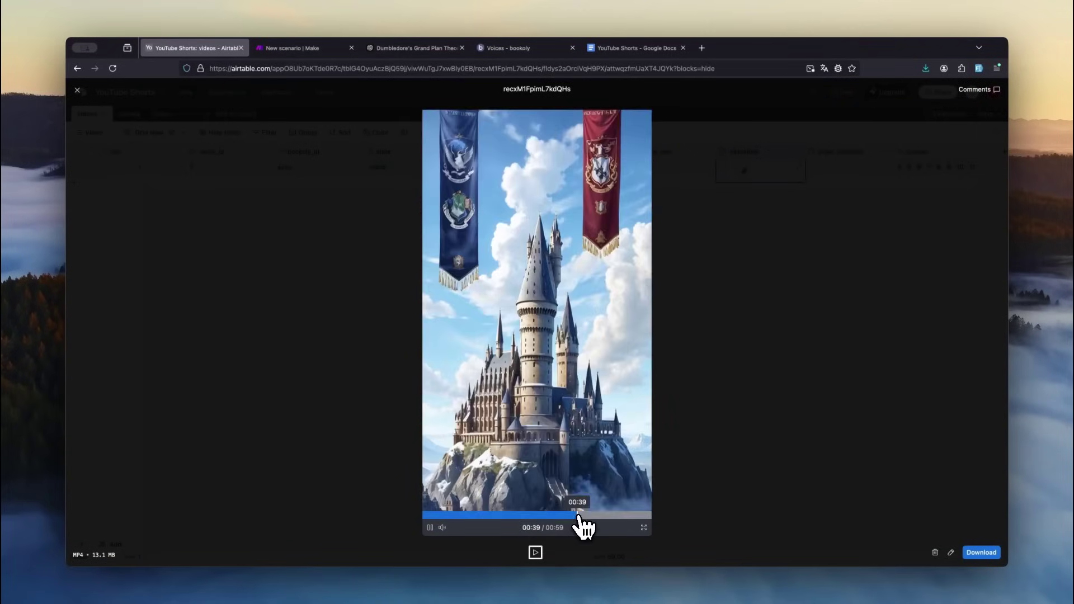
{"action": "left_click", "coordinate": [608, 515]}
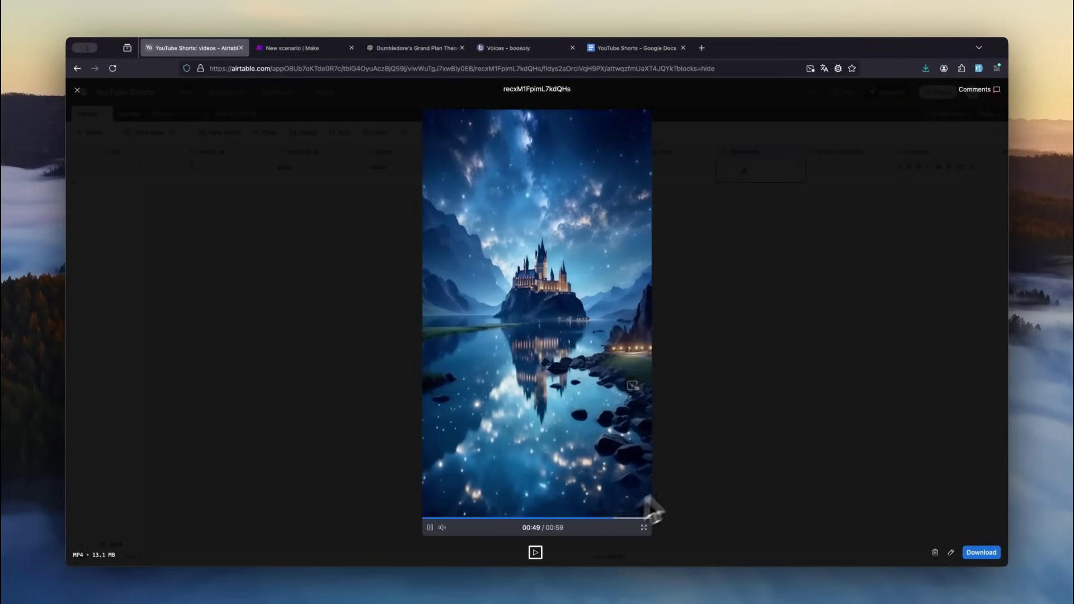
{"action": "key", "text": "ctrl+Tab"}
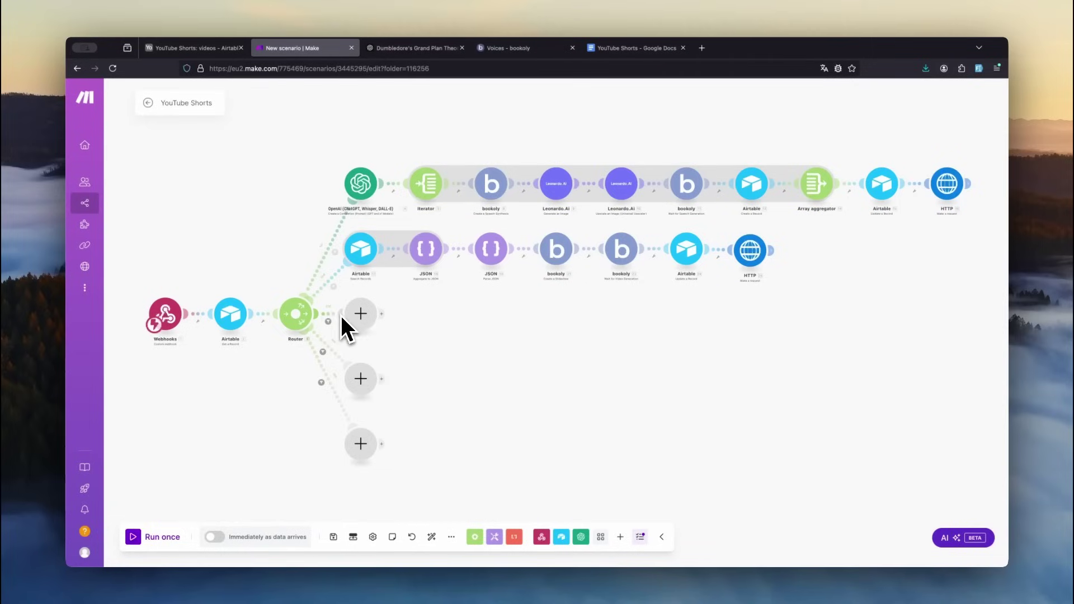
- Clone Airtable Search Records onto the third route, deleting its empty placeholder, and auto-align the modules
{"action": "right_click", "coordinate": [365, 261]}
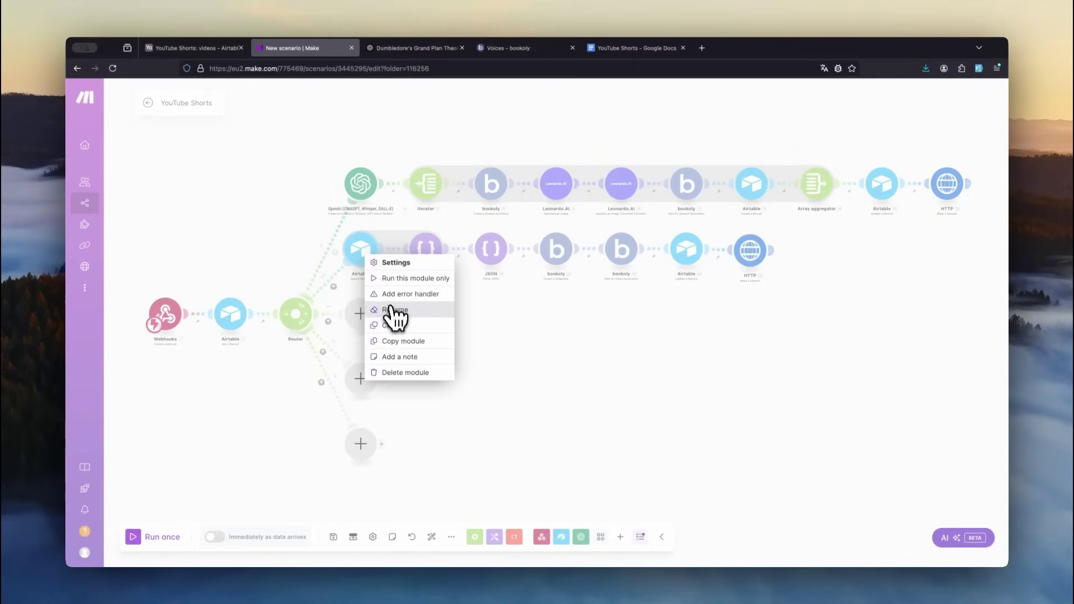
{"action": "left_click", "coordinate": [391, 324]}
{"action": "left_click_drag", "start_coordinate": [367, 259], "coordinate": [374, 273]}
{"action": "right_click", "coordinate": [366, 318]}
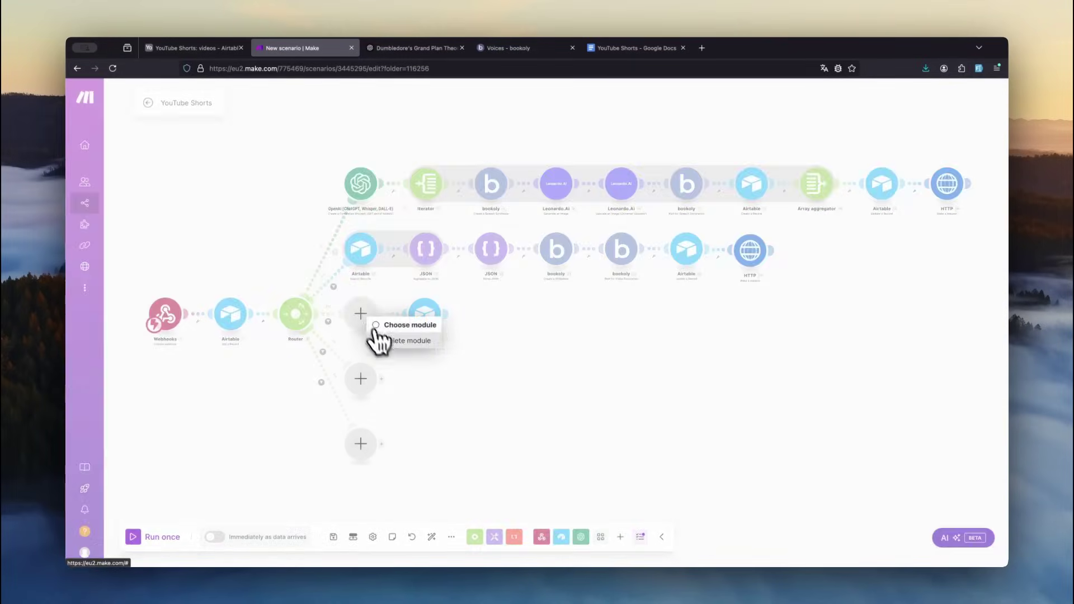
{"action": "left_click", "coordinate": [387, 342]}
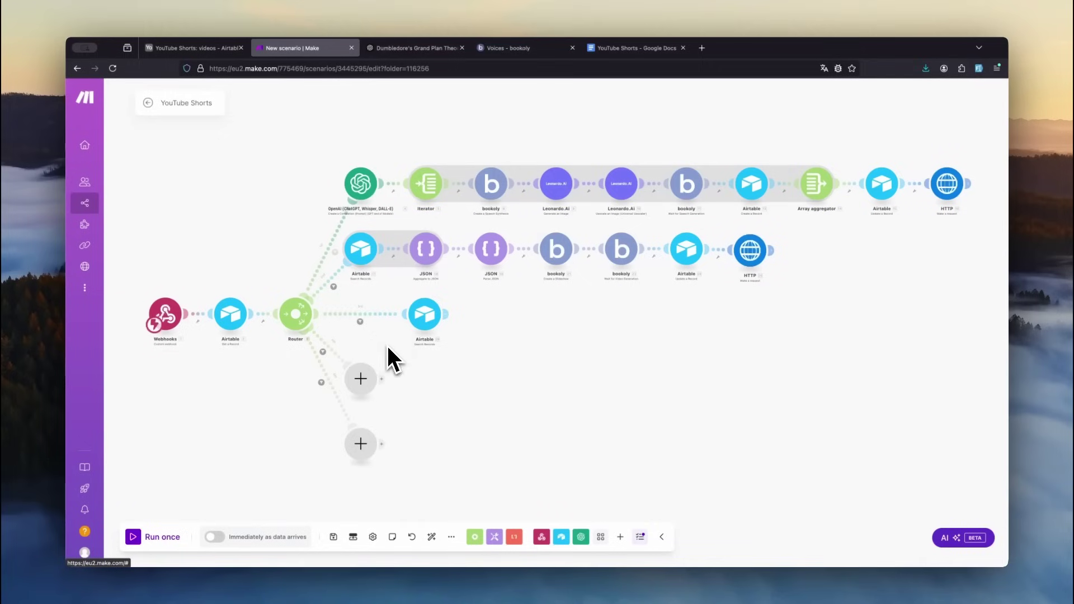
{"action": "left_click", "coordinate": [435, 536]}
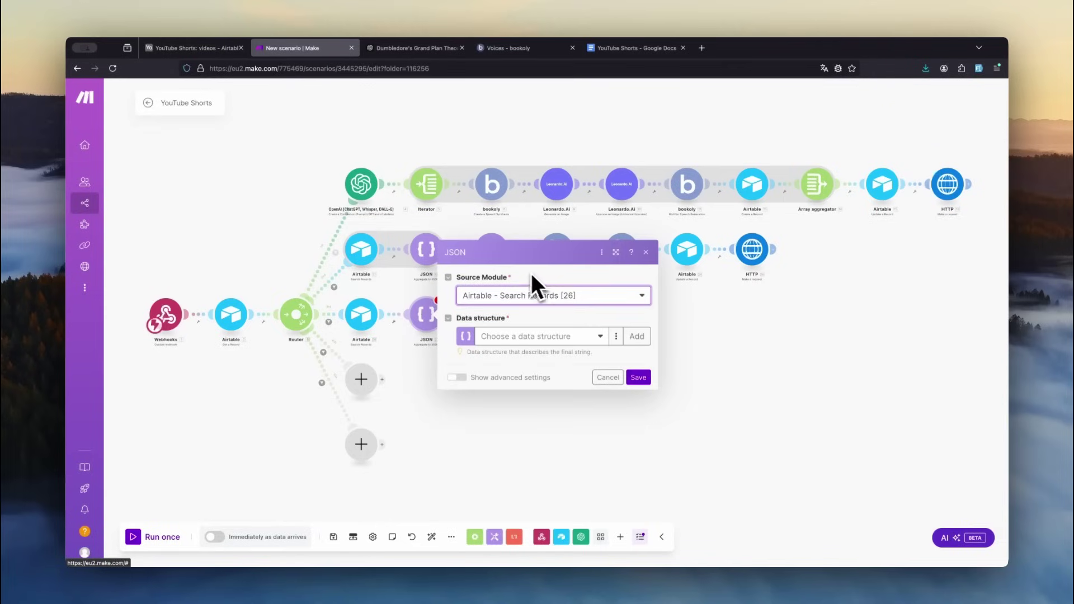
- Create a 'segments' data structure generated from a sample JSON line with a src field
{"action": "left_click", "coordinate": [638, 337]}
{"action": "left_click", "coordinate": [772, 289]}
{"action": "type", "text": "segments"}
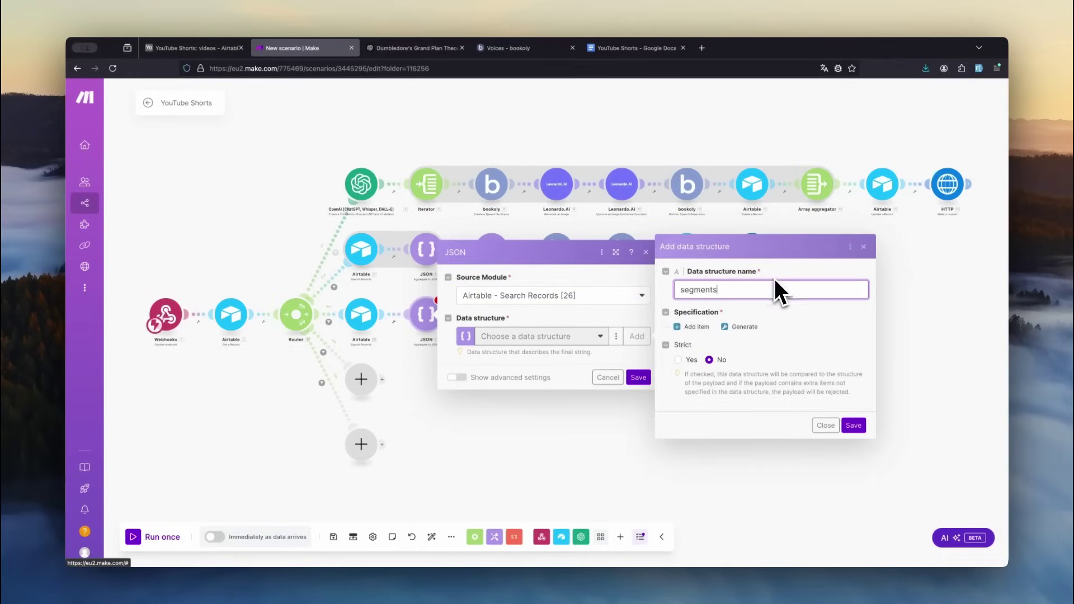
{"action": "left_click", "coordinate": [748, 336]}
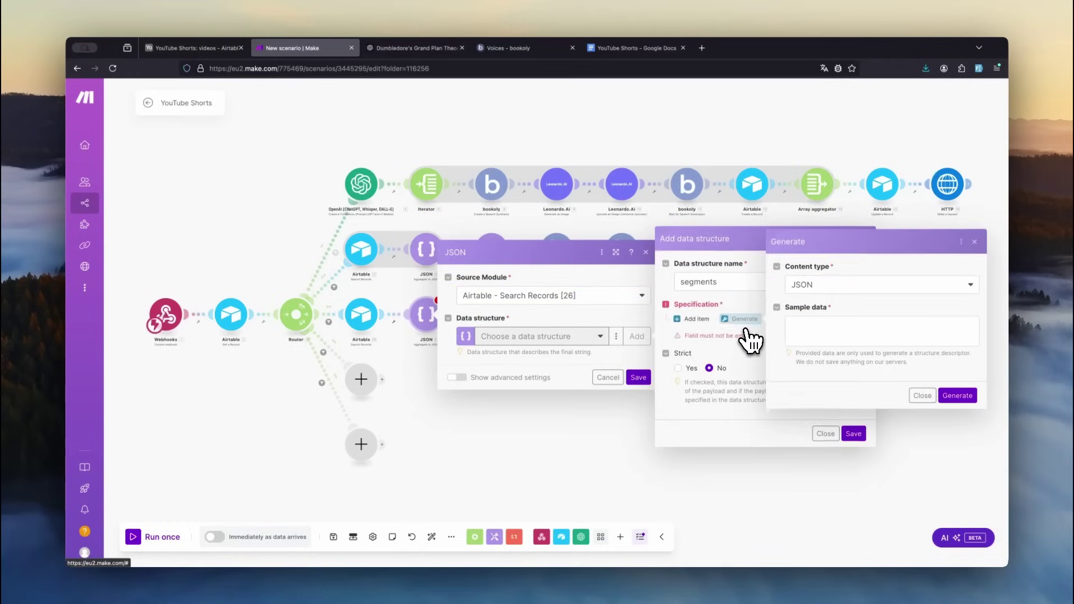
{"action": "left_click_drag", "start_coordinate": [524, 382], "coordinate": [367, 383]}
{"action": "key", "text": "super+c"}
{"action": "key", "text": "ctrl+Tab"}
{"action": "key", "text": "super+v"}
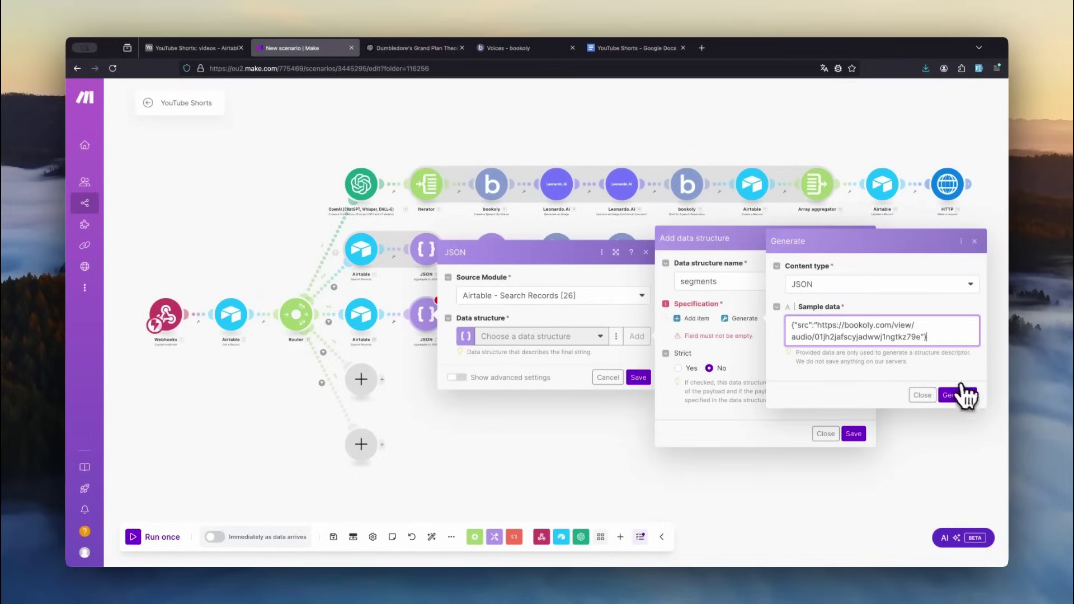
{"action": "left_click", "coordinate": [963, 396]}
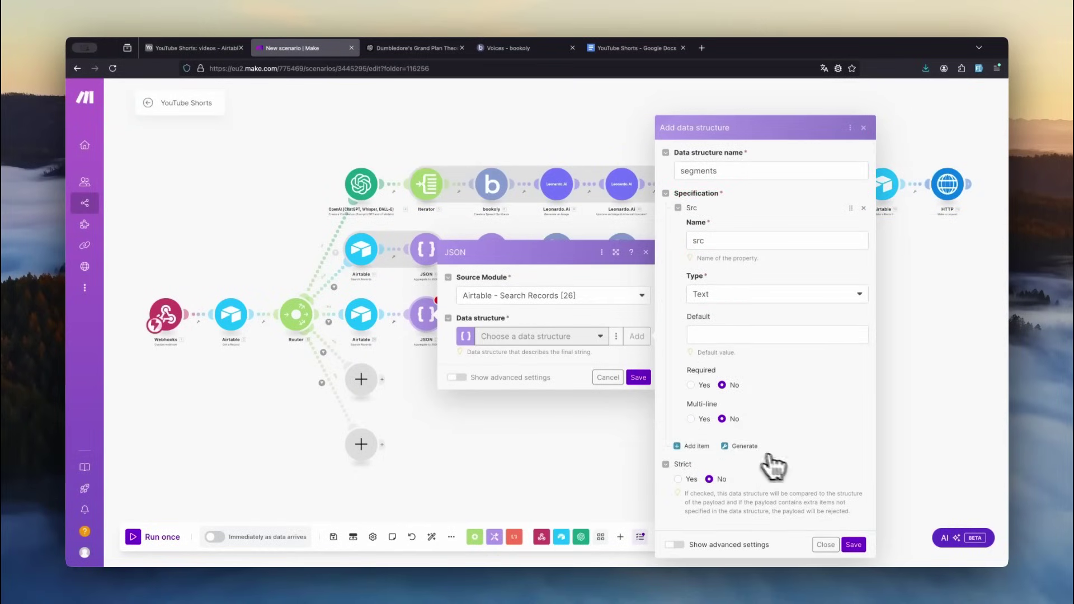
{"action": "left_click", "coordinate": [853, 544]}
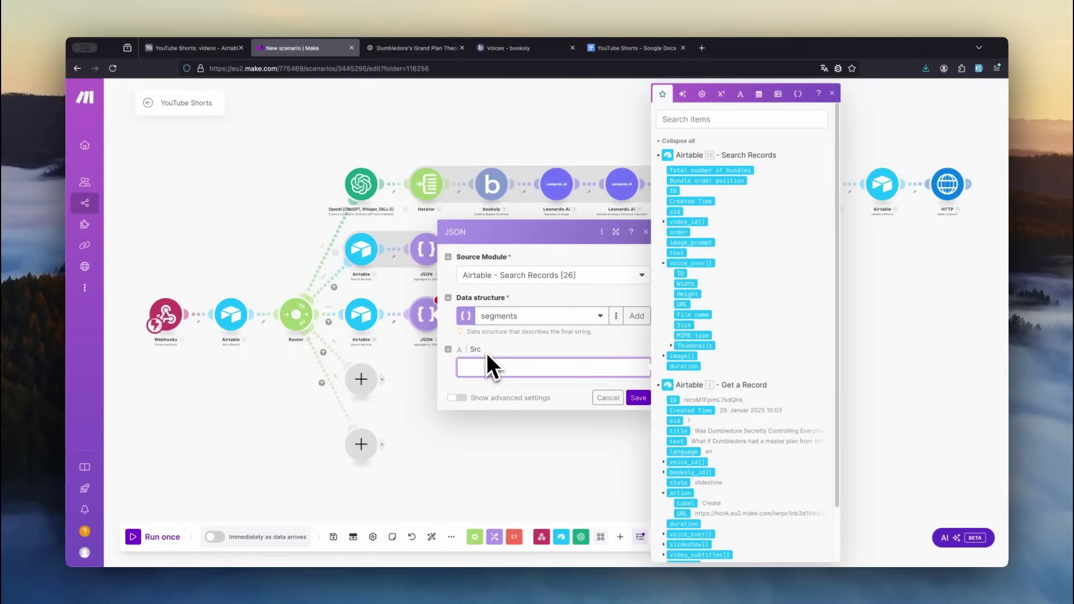
- Map each scene's voice-over URL into Src and confirm the JSON aggregator
{"action": "left_click", "coordinate": [681, 305]}
{"action": "left_click", "coordinate": [639, 398]}
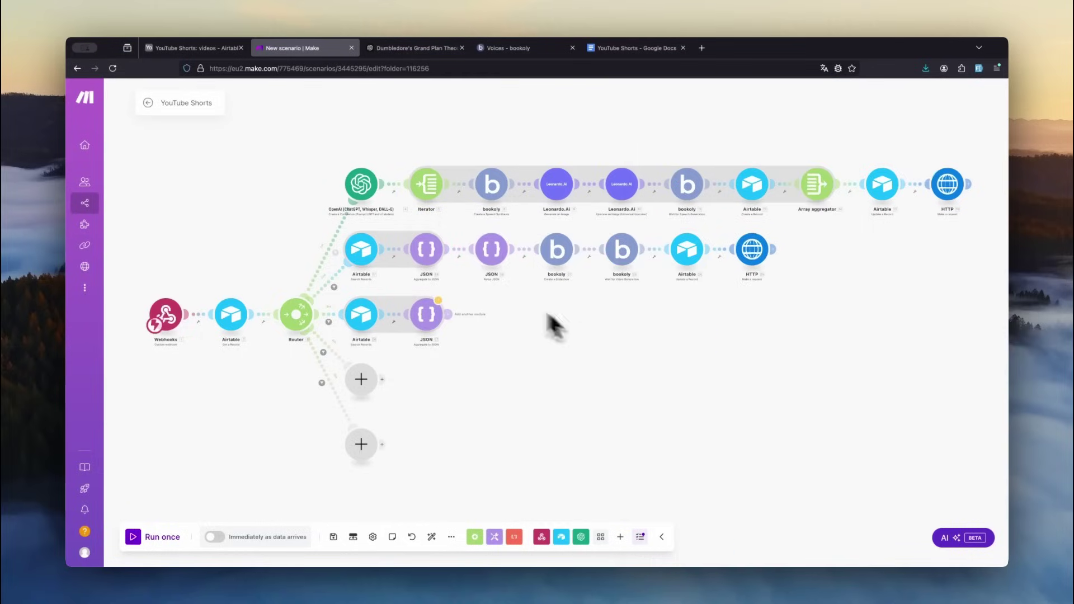
{"action": "right_click", "coordinate": [495, 265]}
- Clone the Parse JSON module after the aggregator, renaming its key to segments and mapping the new JSON string
{"action": "left_click", "coordinate": [532, 328]}
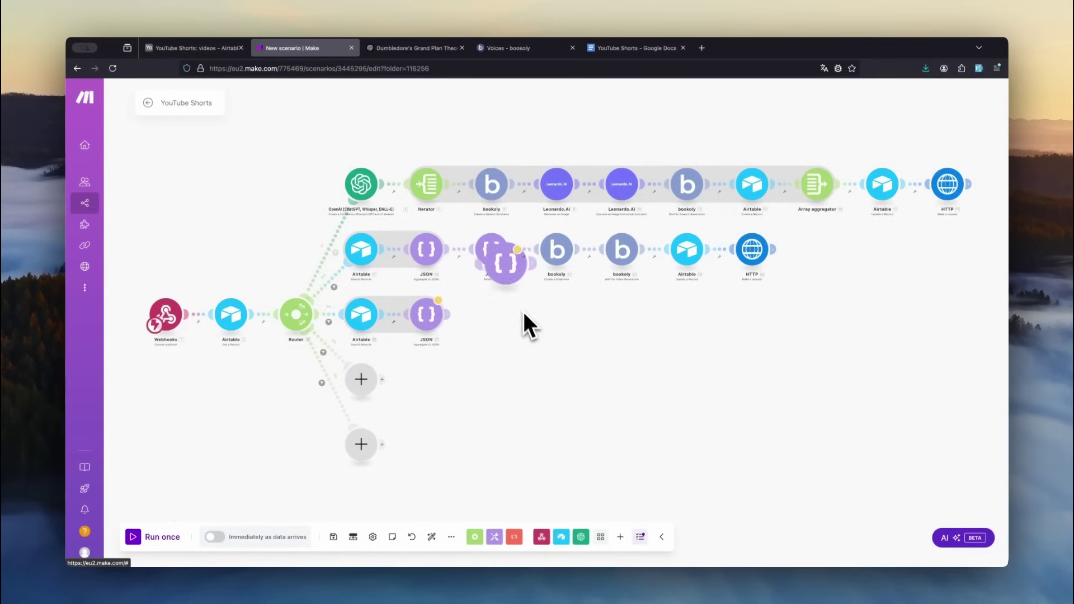
{"action": "left_click", "coordinate": [495, 324]}
{"action": "left_click", "coordinate": [495, 323]}
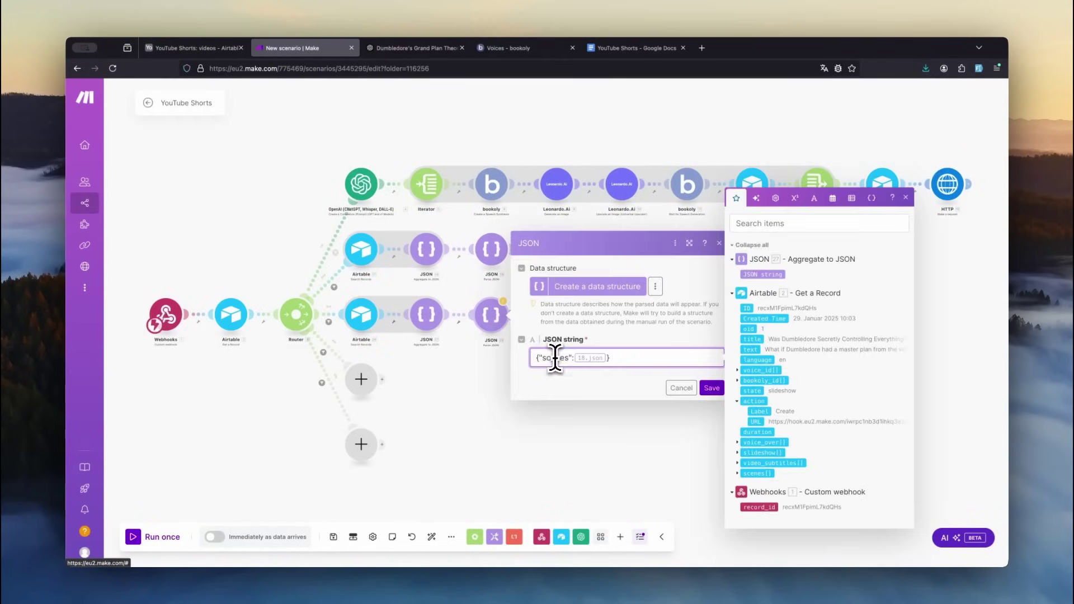
{"action": "double_click", "coordinate": [554, 358]}
{"action": "type", "text": "segments"}
{"action": "key", "text": "BackSpace"}
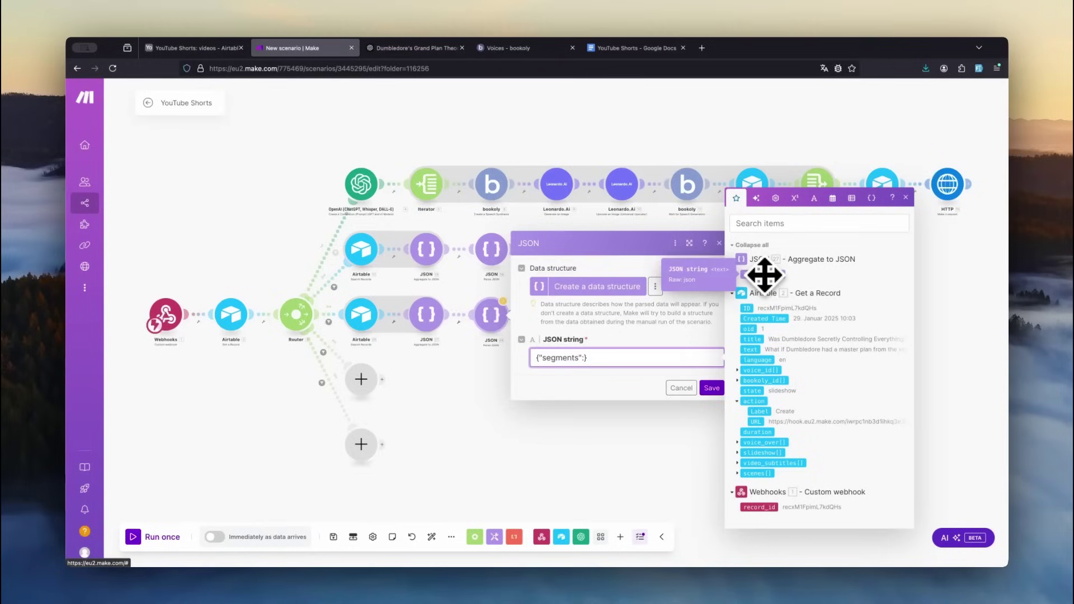
{"action": "left_click", "coordinate": [764, 274]}
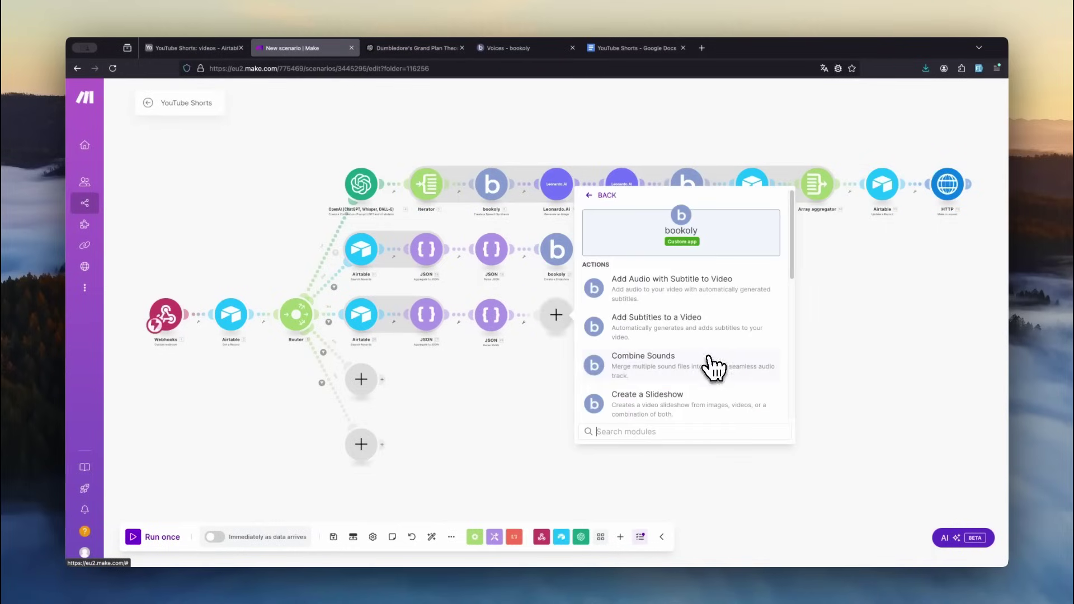
- Add bookoly Combine Sounds with the parsed segments[] list mapped into Segments
{"action": "left_click", "coordinate": [709, 361]}
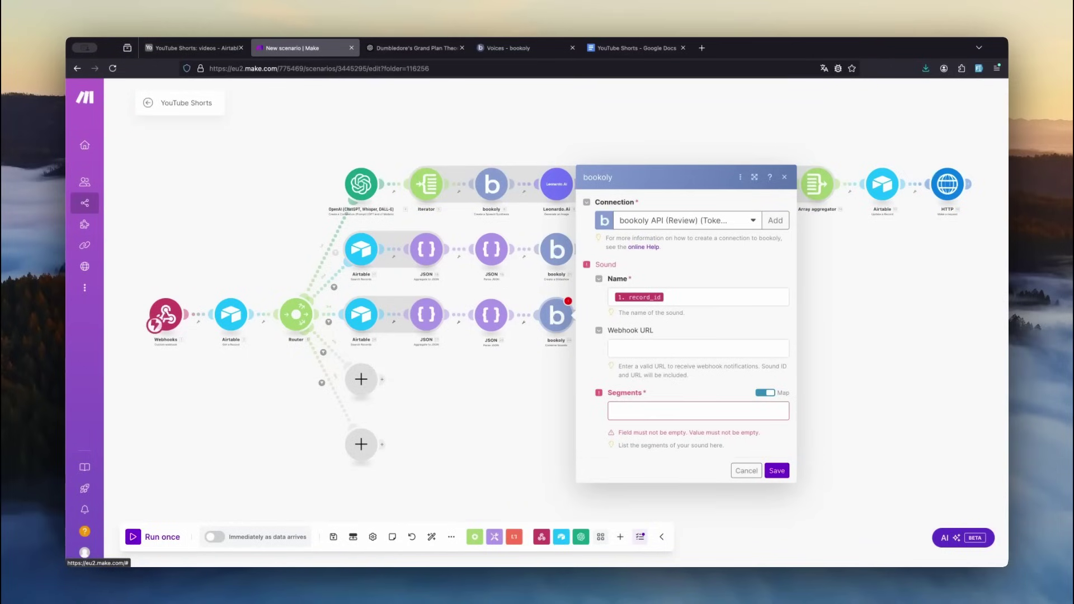
{"action": "left_click", "coordinate": [699, 412]}
{"action": "type", "text": "1"}
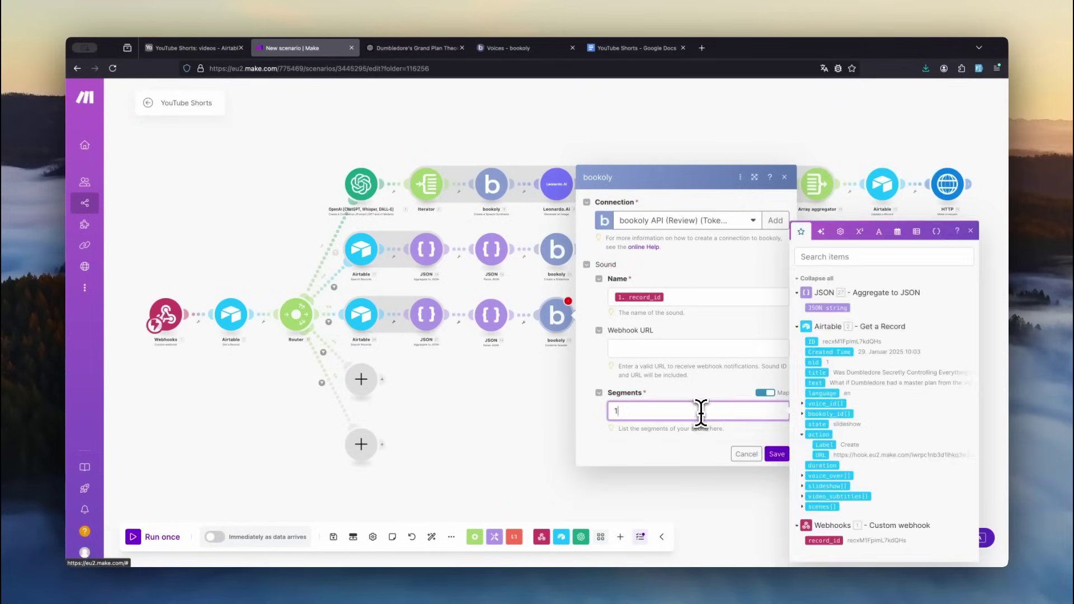
{"action": "left_click", "coordinate": [771, 453]}
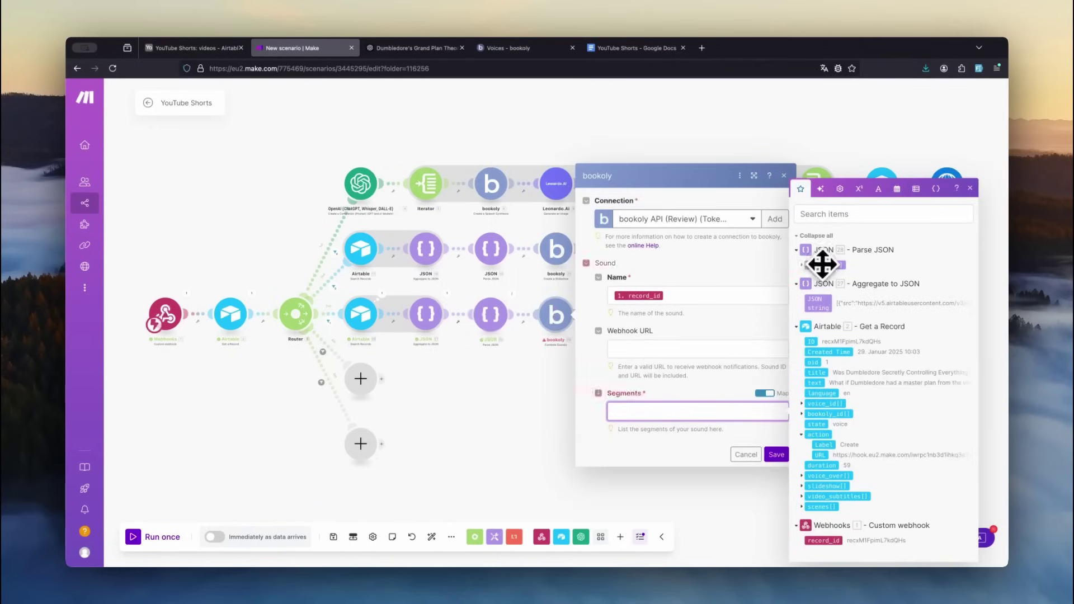
{"action": "left_click", "coordinate": [822, 265]}
{"action": "left_click", "coordinate": [777, 456]}
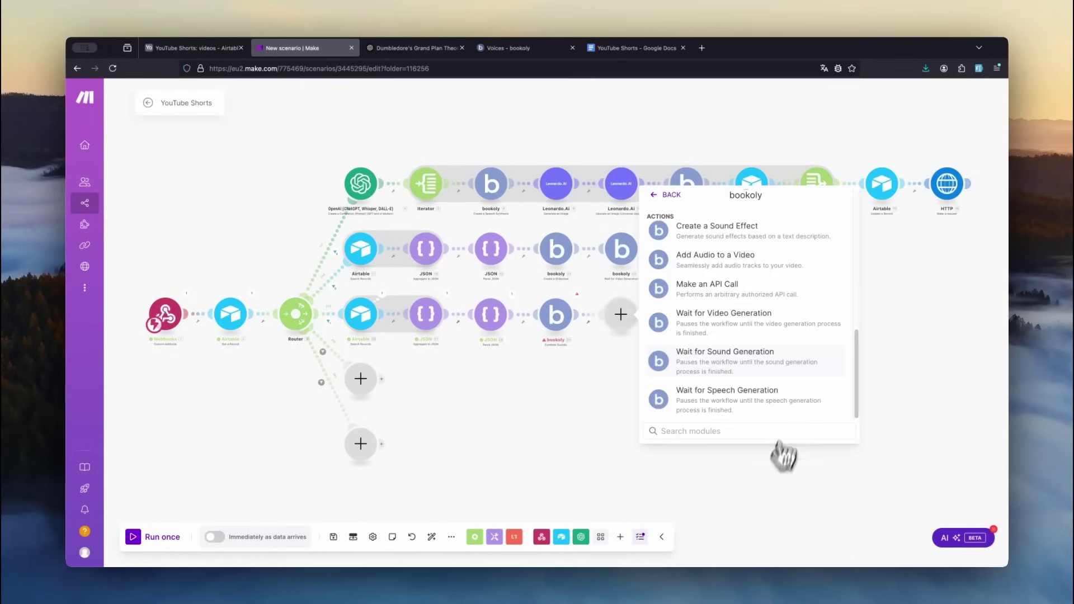
- Add a bookoly wait-for-sound step and an Airtable update setting the video state to merge
{"action": "left_click", "coordinate": [798, 362]}
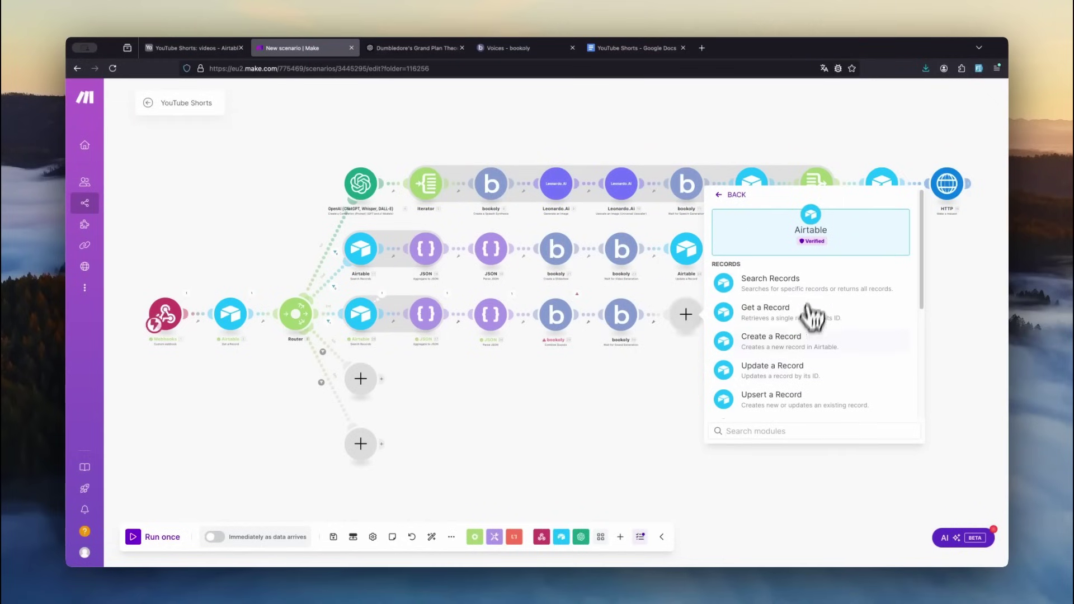
{"action": "left_click", "coordinate": [819, 368]}
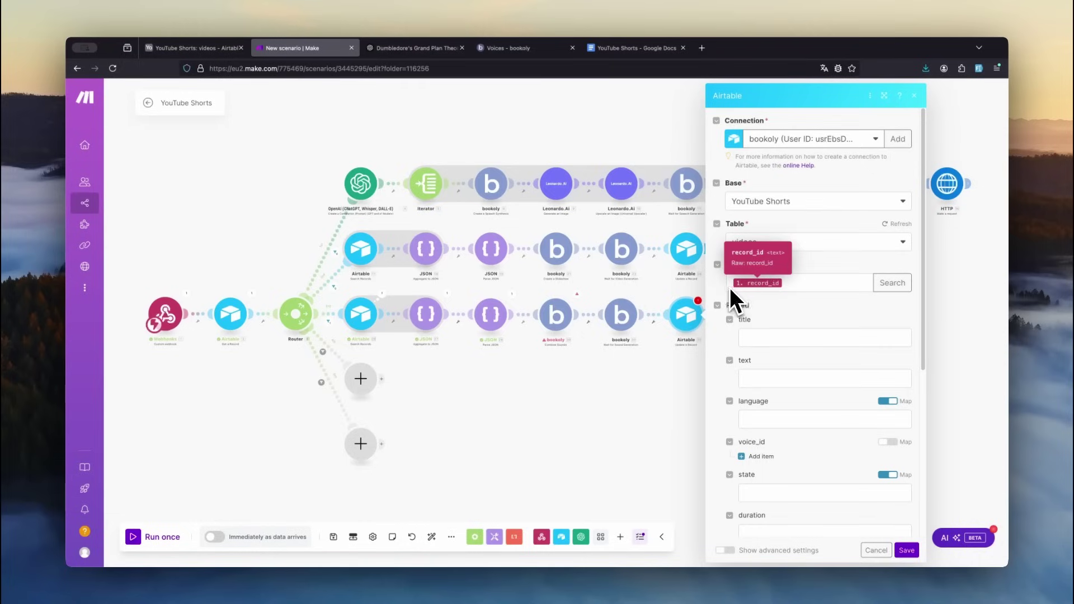
{"action": "left_click", "coordinate": [773, 493]}
{"action": "type", "text": "merge"}
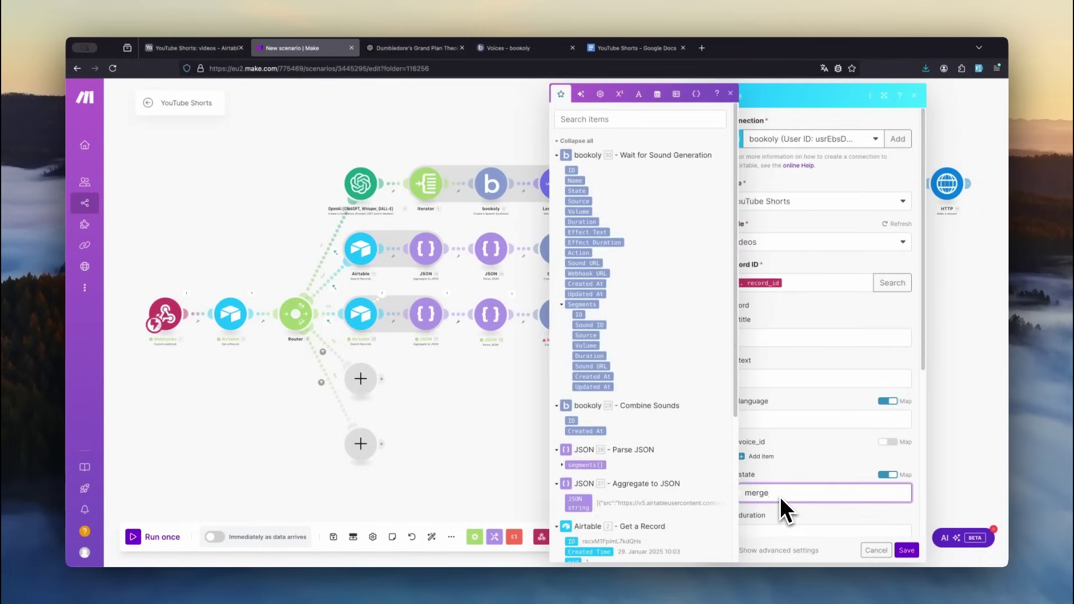
{"action": "scroll", "coordinate": [780, 497], "scroll_direction": "down", "scroll_amount": 5}
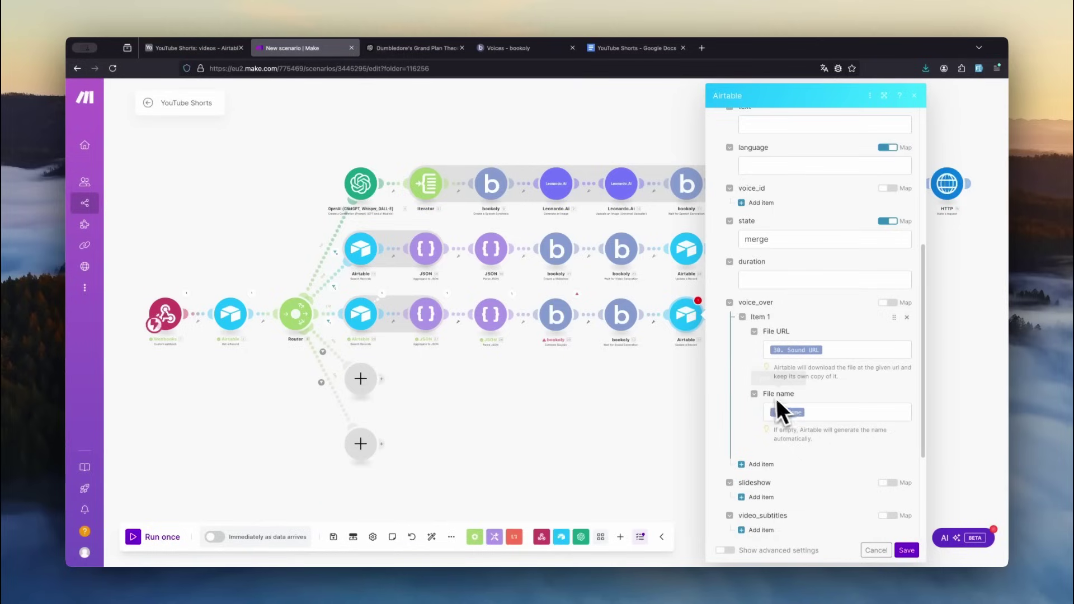
- Clone the second branch's HTTP module onto the end of the third branch, auto-align, and save
{"action": "right_click", "coordinate": [752, 249]}
{"action": "left_click", "coordinate": [786, 319]}
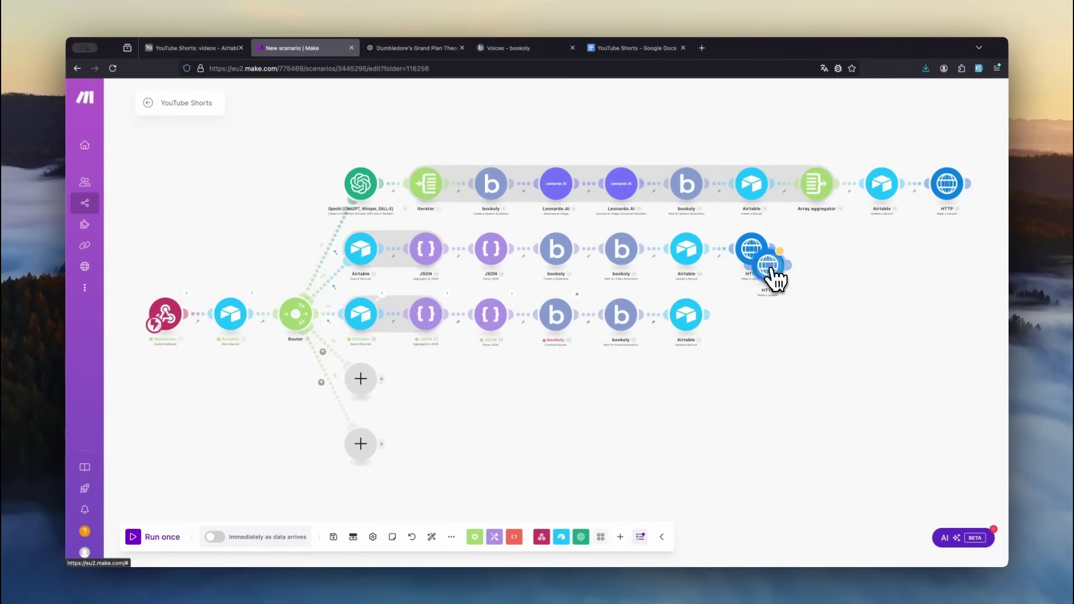
{"action": "left_click", "coordinate": [759, 326]}
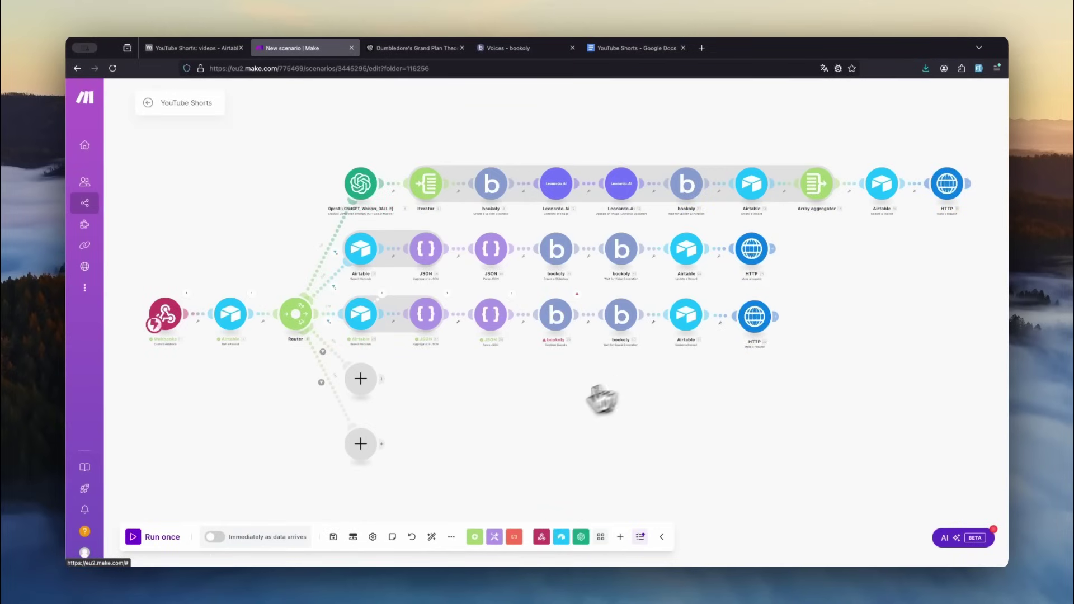
{"action": "left_click", "coordinate": [434, 537]}
{"action": "left_click", "coordinate": [334, 537]}
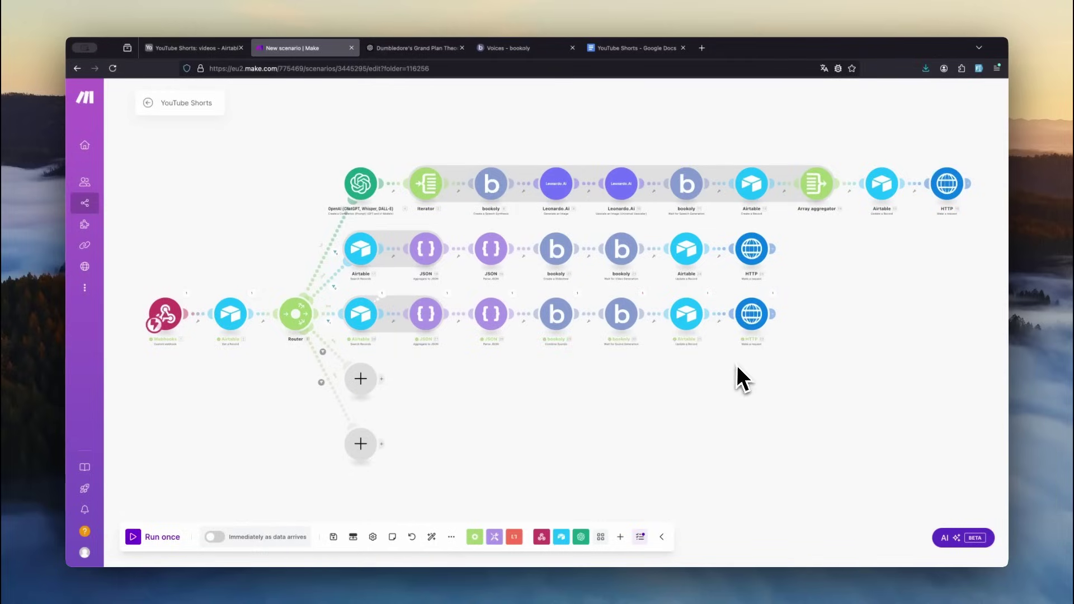
{"action": "left_click", "coordinate": [189, 50]}
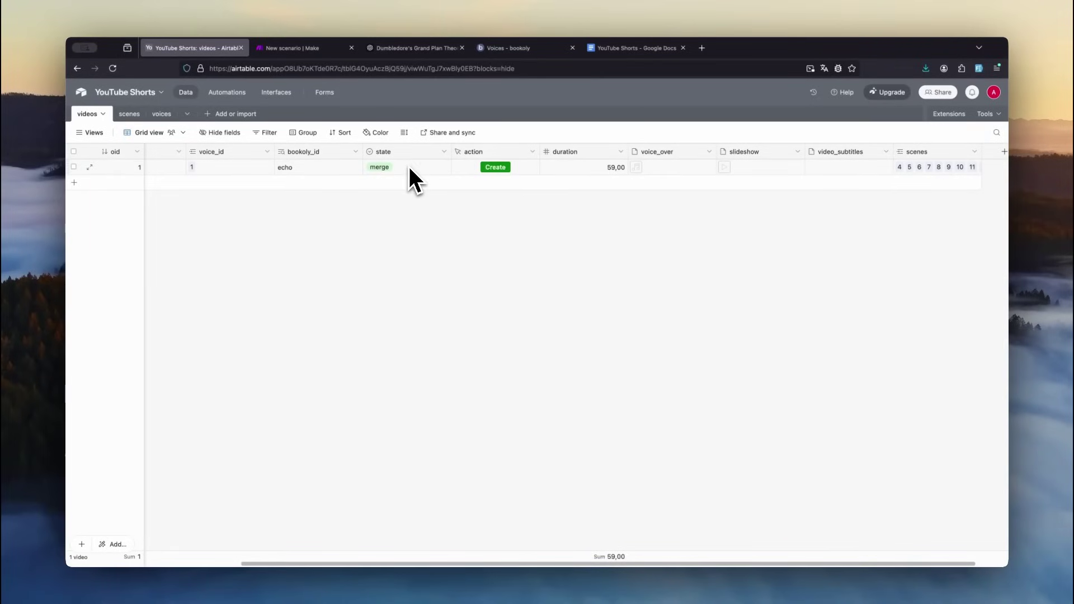
- Play the video record's merged voice_over audio, skip ahead, then return to Make
{"action": "left_click", "coordinate": [646, 169]}
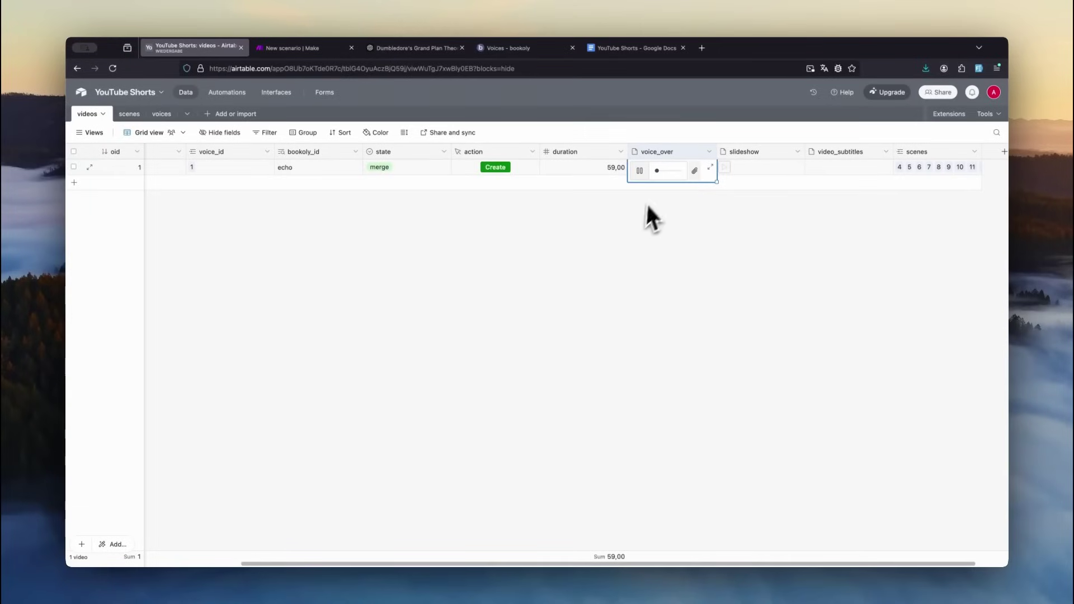
{"action": "left_click", "coordinate": [672, 172]}
{"action": "key", "text": "ctrl+Tab"}
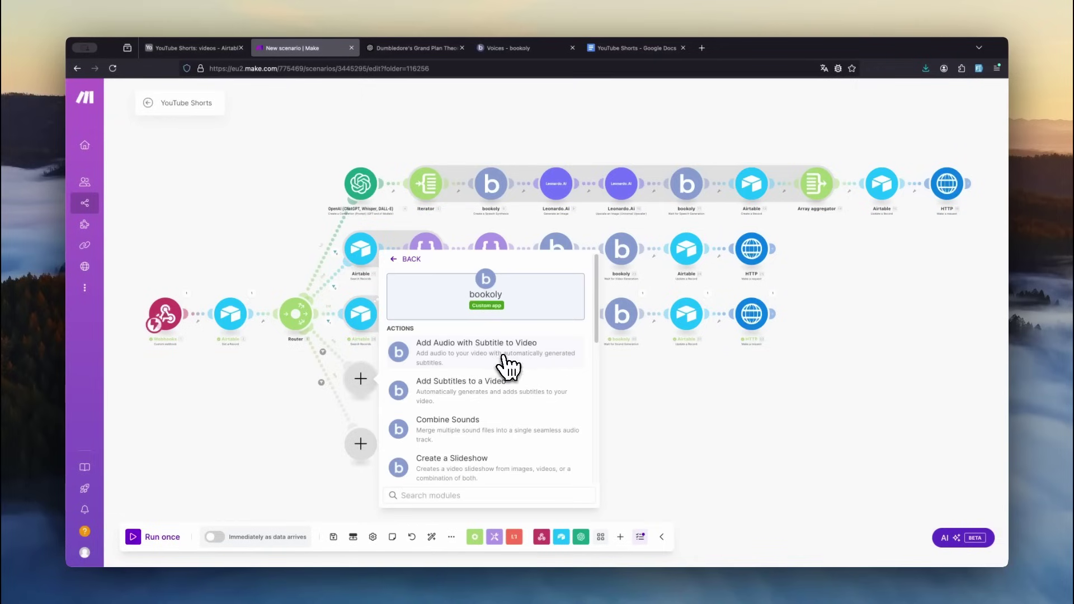
- Add bookoly Add Audio with Subtitle (Luckiest Guy, 20, Bottom Center), then Wait for Video Generation
{"action": "left_click", "coordinate": [479, 364]}
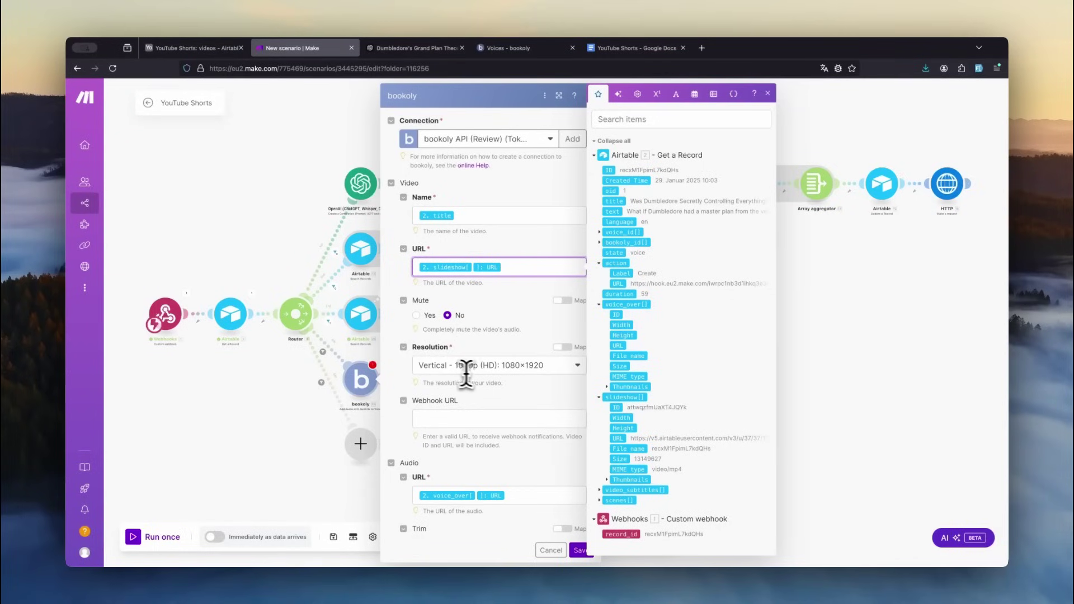
{"action": "scroll", "coordinate": [491, 375], "scroll_direction": "down", "scroll_amount": 5}
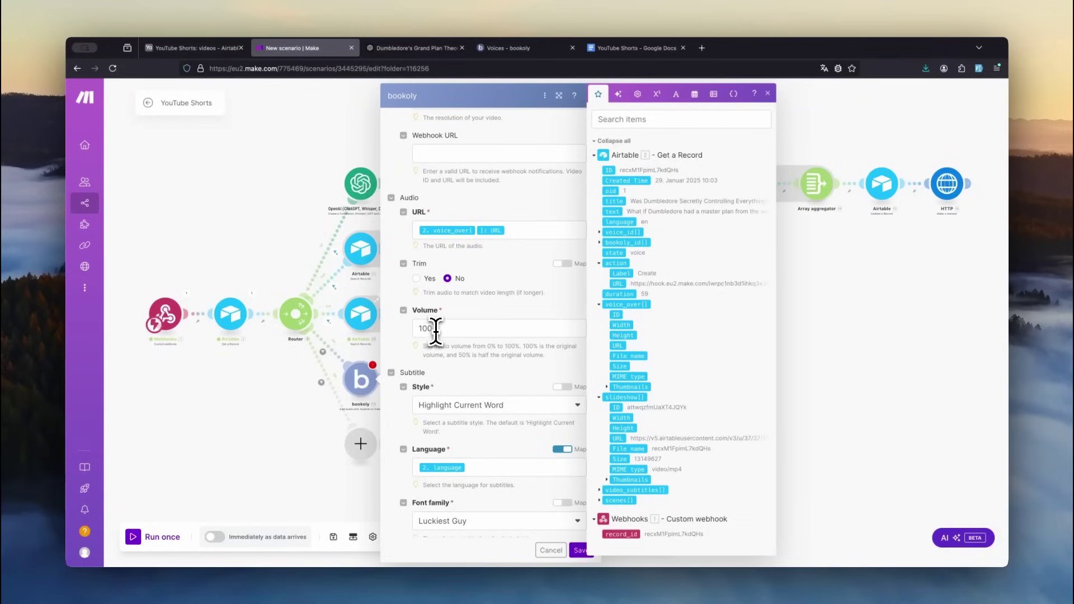
{"action": "scroll", "coordinate": [436, 330], "scroll_direction": "down", "scroll_amount": 4}
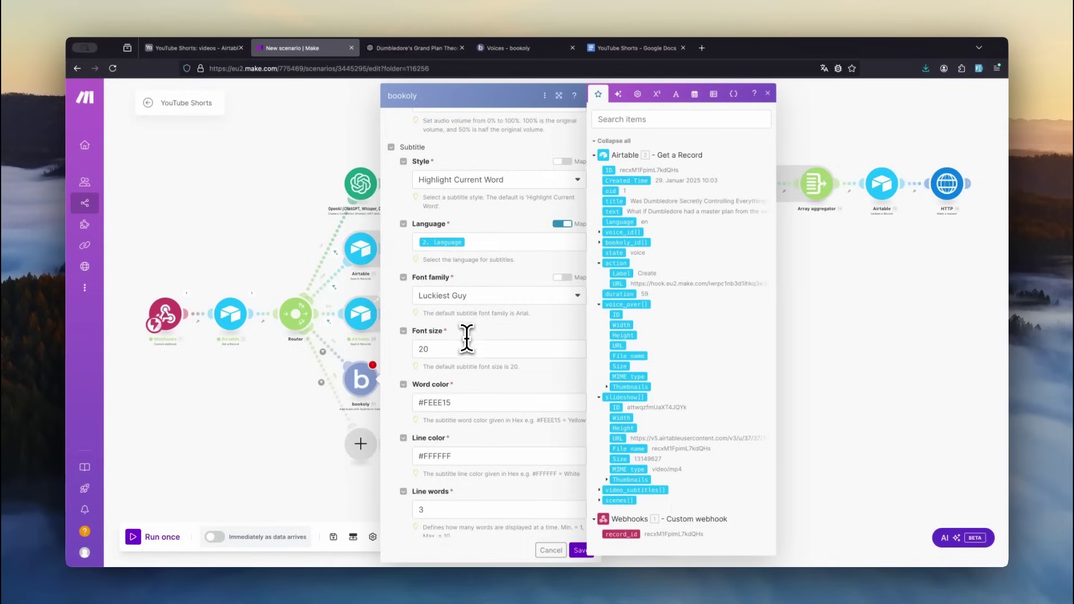
{"action": "scroll", "coordinate": [434, 349], "scroll_direction": "down", "scroll_amount": 2}
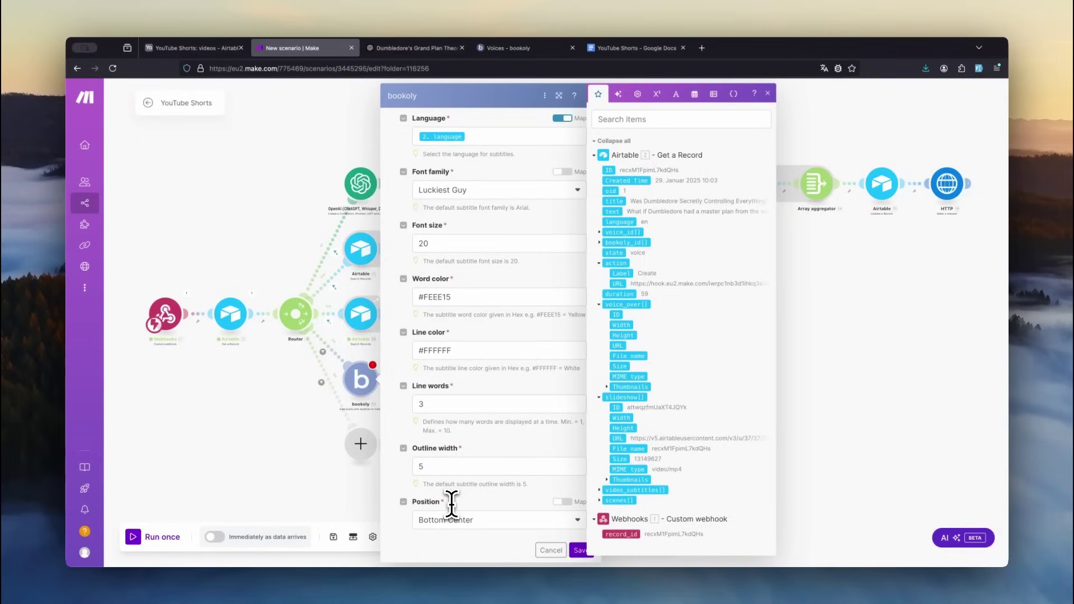
{"action": "left_click", "coordinate": [577, 548]}
{"action": "left_click", "coordinate": [601, 398]}
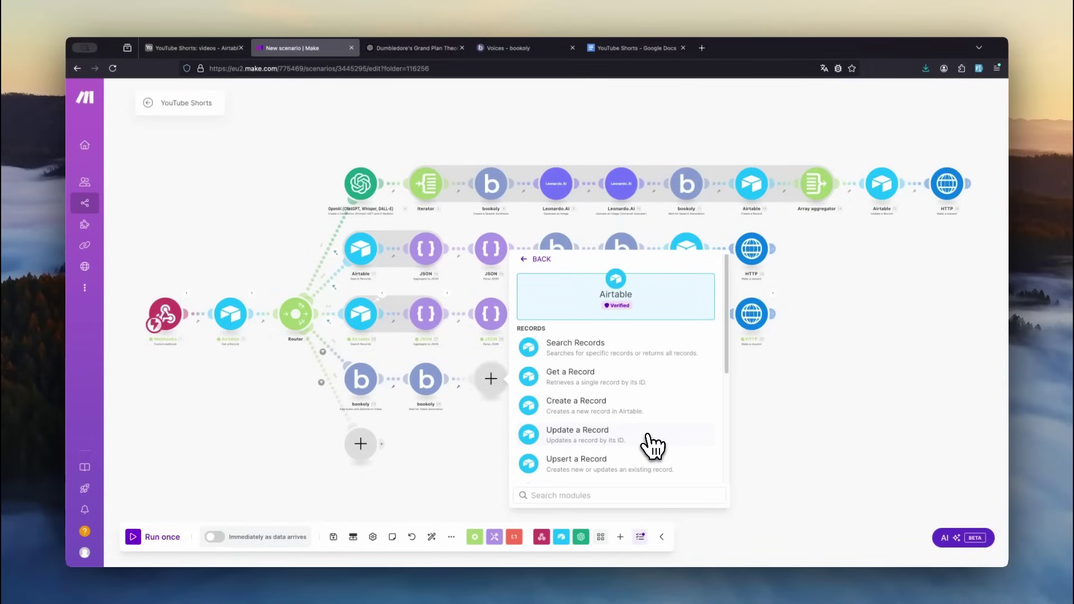
- Add an Airtable update by record_id setting state publish and attaching the video to video_subtitles
{"action": "left_click", "coordinate": [651, 446]}
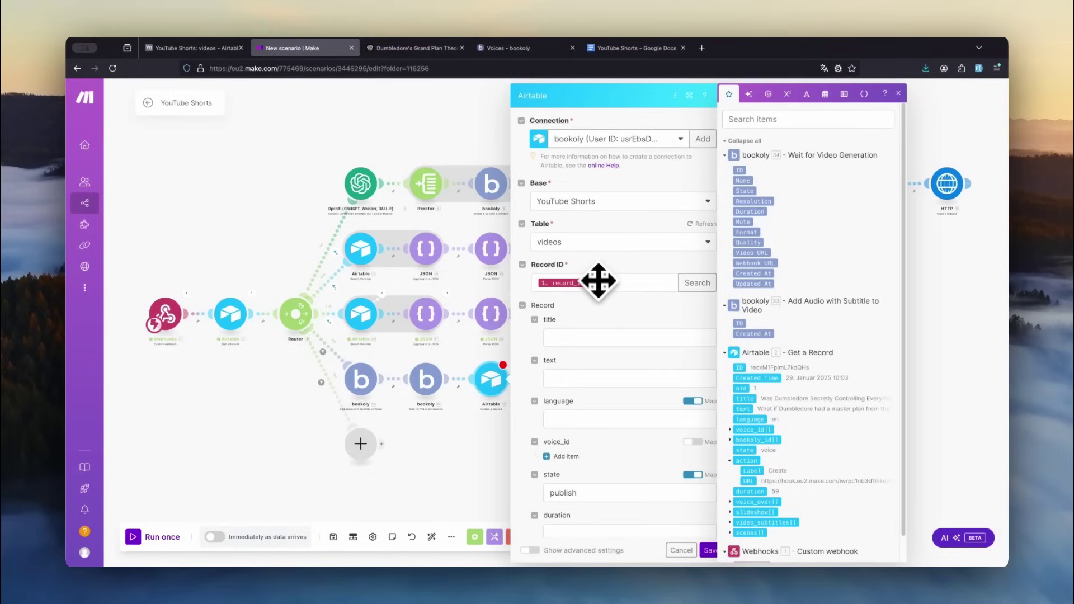
{"action": "scroll", "coordinate": [598, 281], "scroll_direction": "down", "scroll_amount": 3}
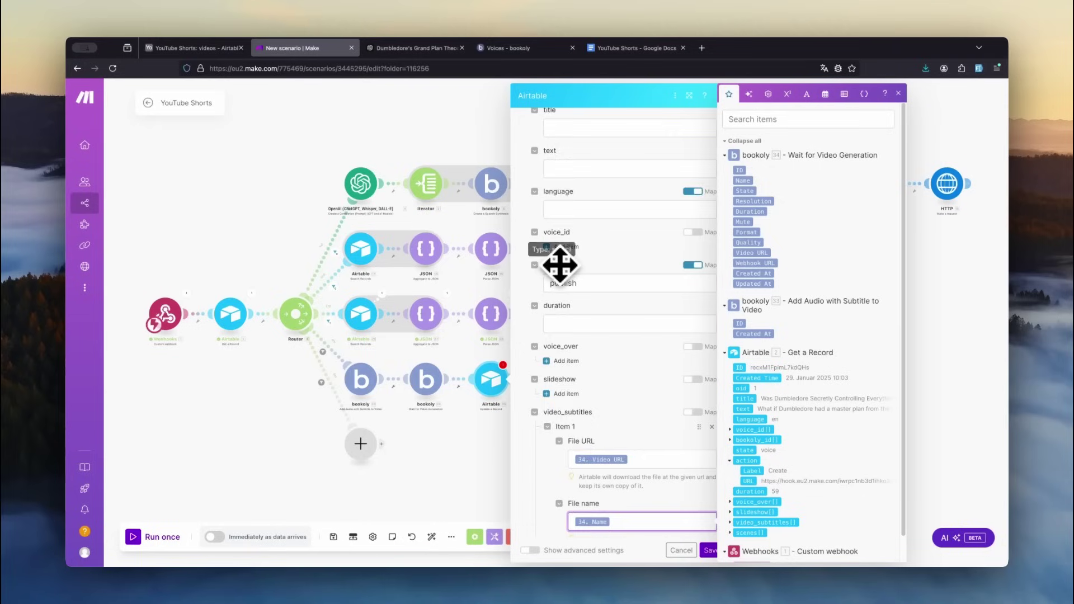
{"action": "scroll", "coordinate": [559, 267], "scroll_direction": "down", "scroll_amount": 3}
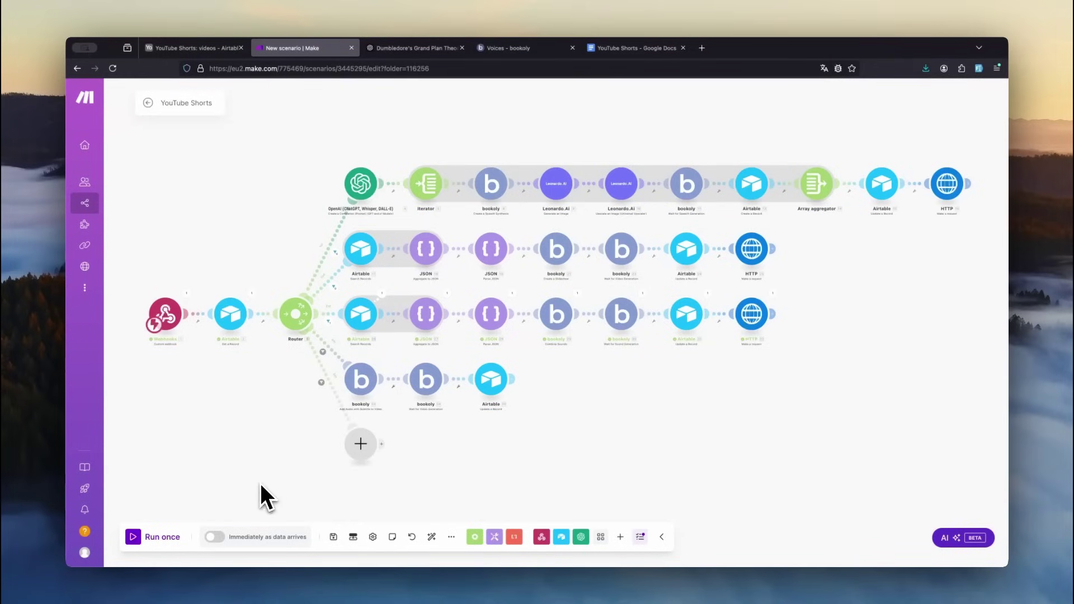
- Run the scenario once and verify bookoly's activity log shows the completed 59-second 1080×1920 video
{"action": "left_click", "coordinate": [134, 538]}
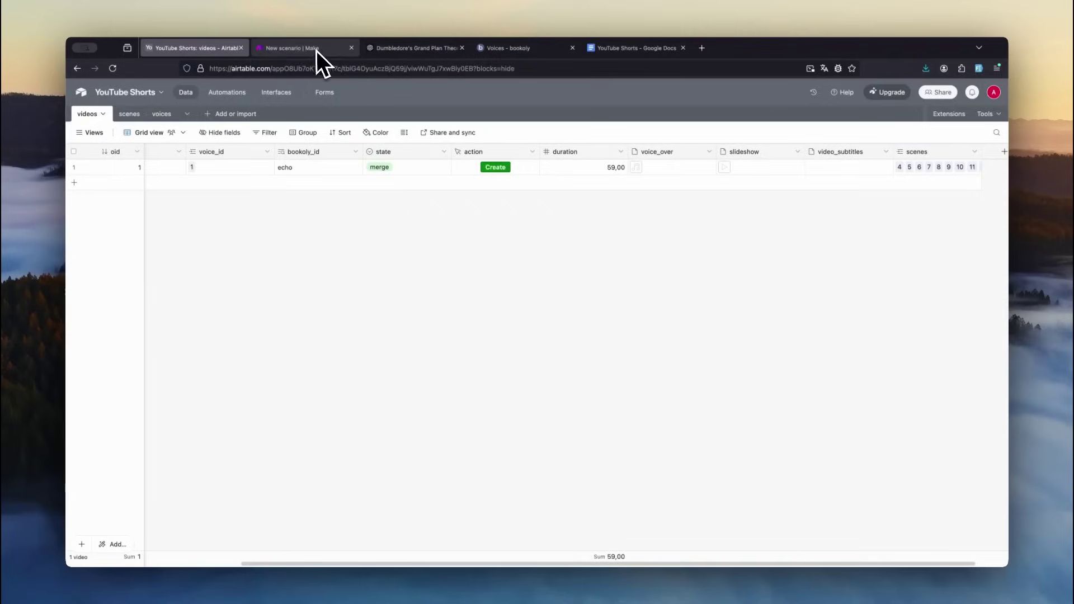
{"action": "left_click", "coordinate": [316, 51]}
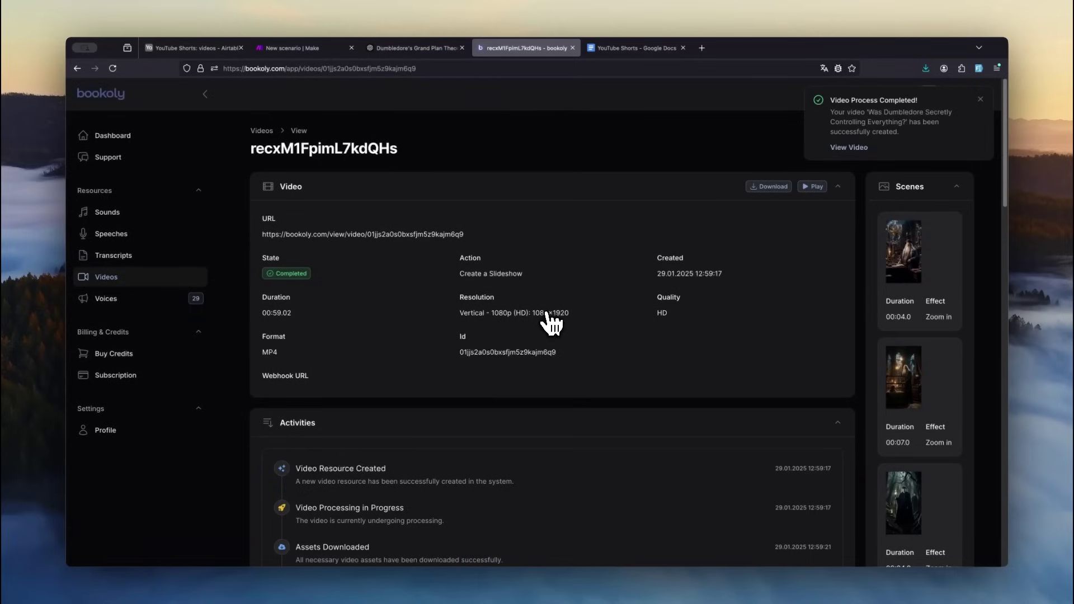
{"action": "scroll", "coordinate": [521, 407], "scroll_direction": "down", "scroll_amount": 3}
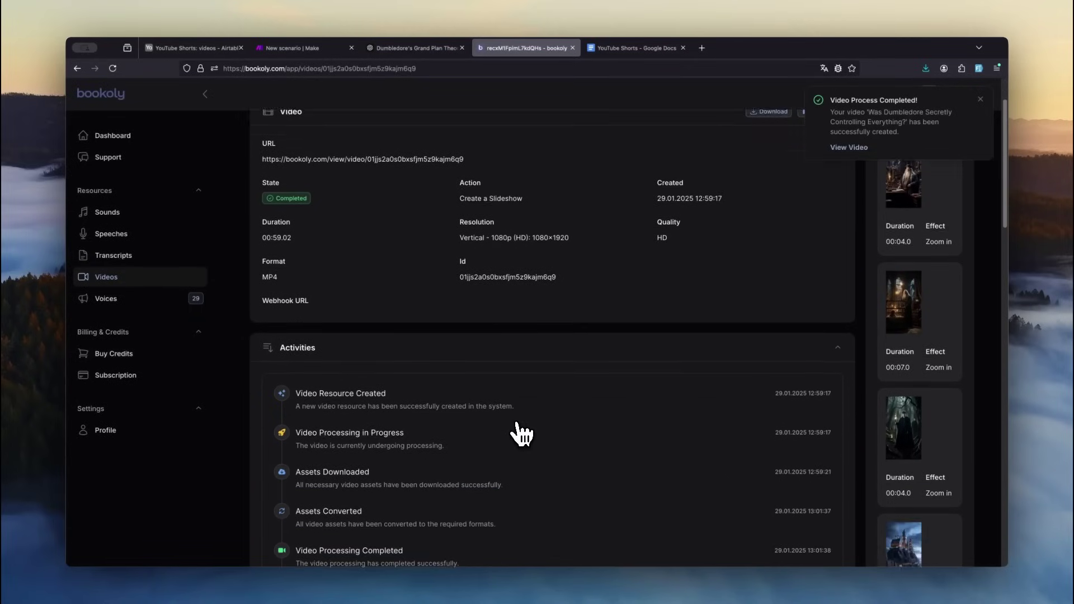
{"action": "scroll", "coordinate": [522, 434], "scroll_direction": "down", "scroll_amount": 3}
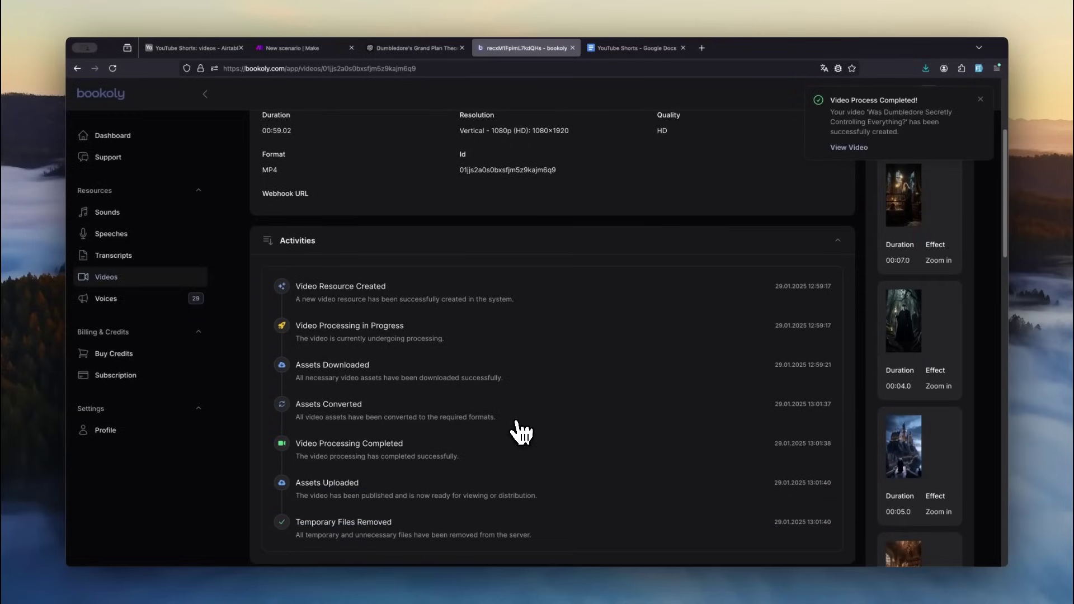
{"action": "scroll", "coordinate": [906, 372], "scroll_direction": "up", "scroll_amount": 4}
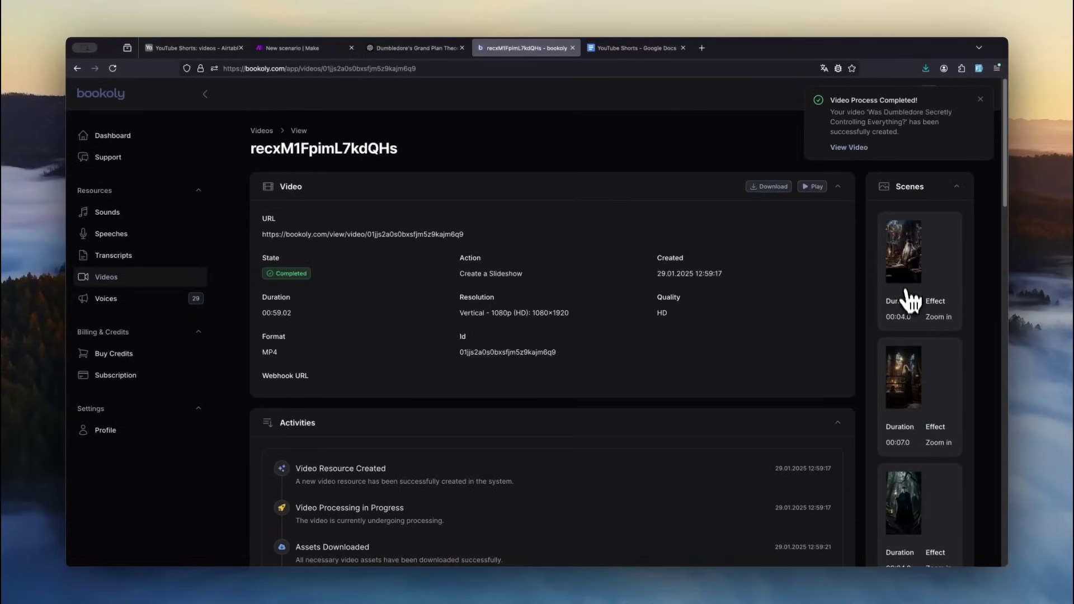
{"action": "scroll", "coordinate": [925, 465], "scroll_direction": "down", "scroll_amount": 5}
{"action": "scroll", "coordinate": [926, 475], "scroll_direction": "up", "scroll_amount": 5}
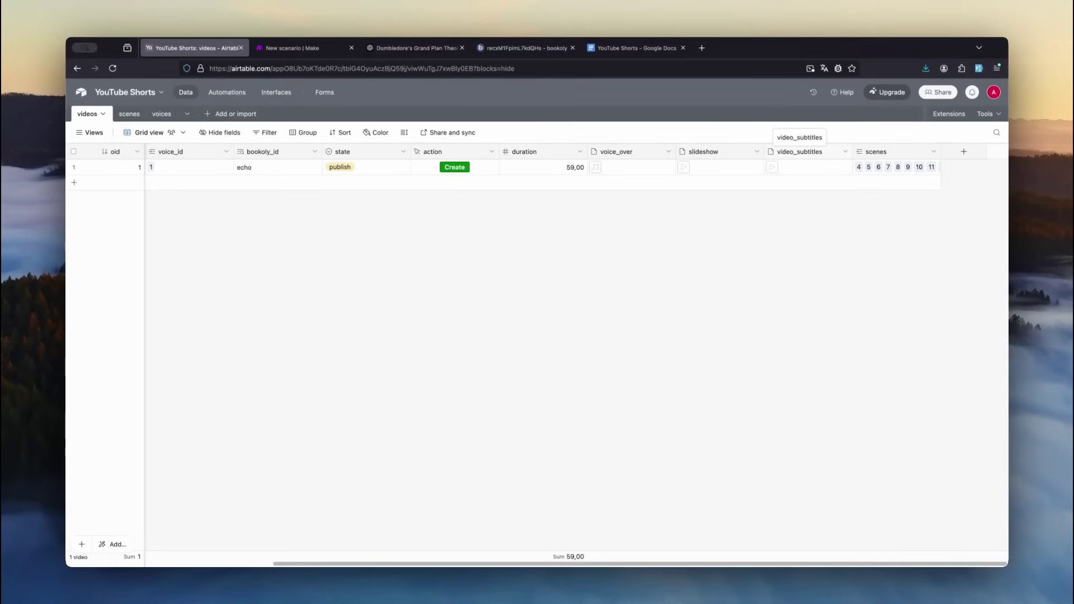
- Preview the finished video attached in the video_subtitles field
{"action": "double_click", "coordinate": [791, 170]}
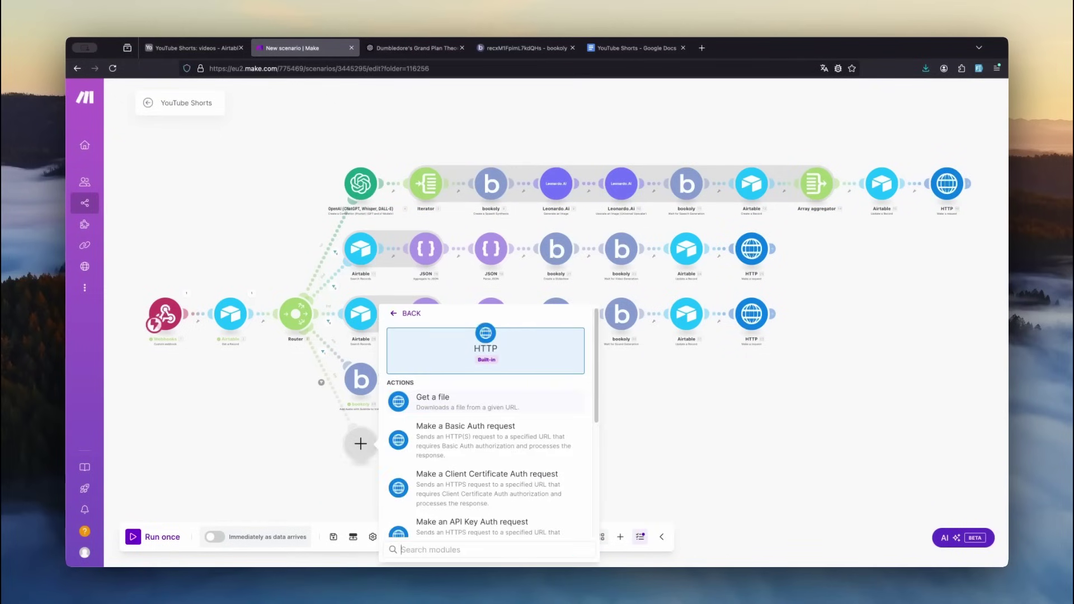
- Add HTTP Get a file for the video, then a Private YouTube upload titled from the record, published now
{"action": "left_click", "coordinate": [491, 406]}
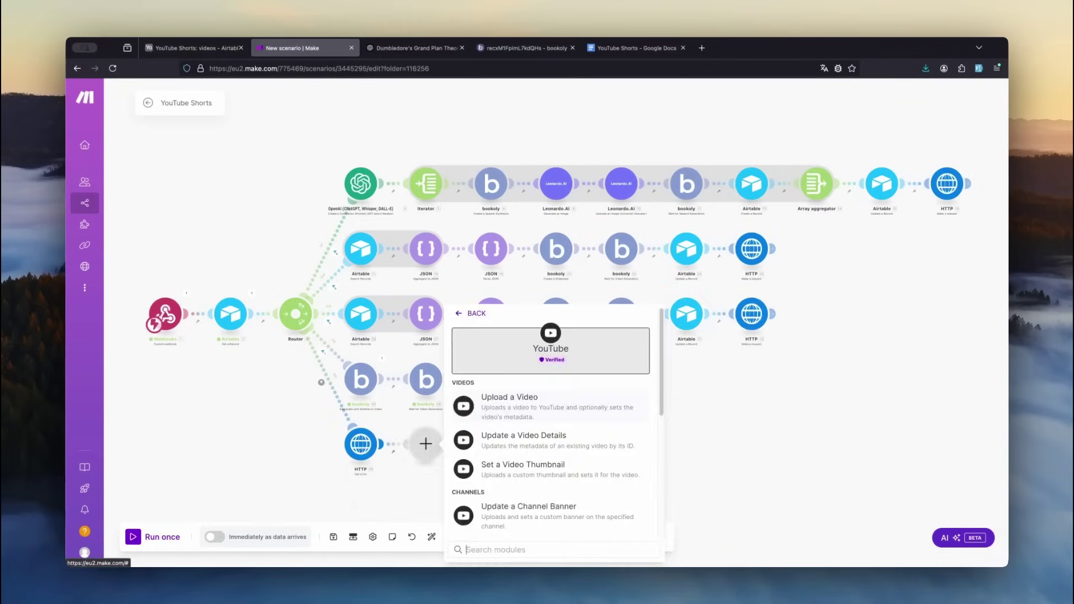
{"action": "key", "text": "Escape"}
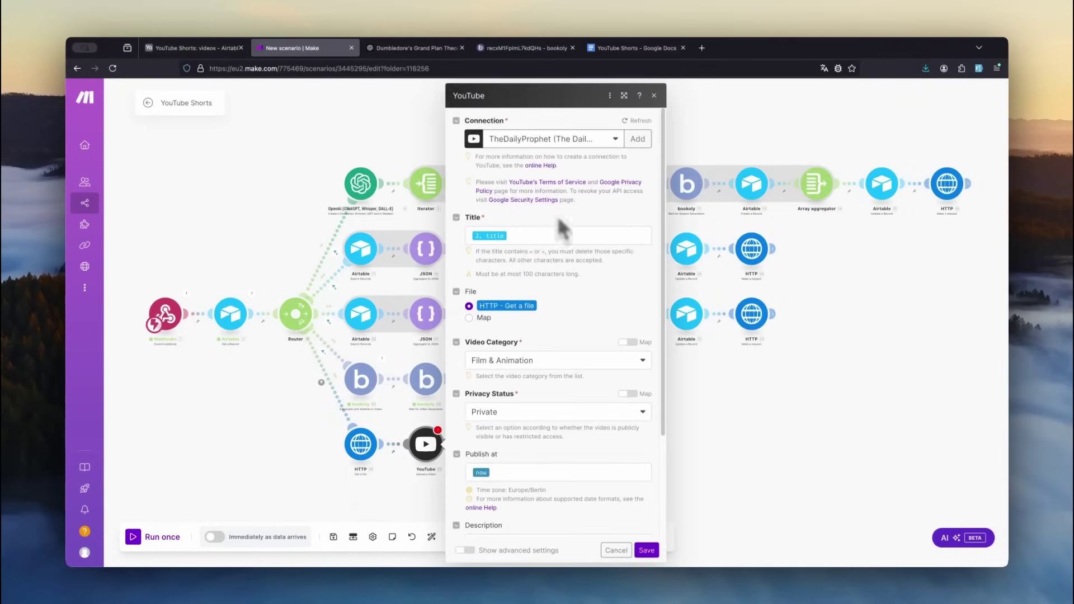
{"action": "left_click", "coordinate": [548, 234]}
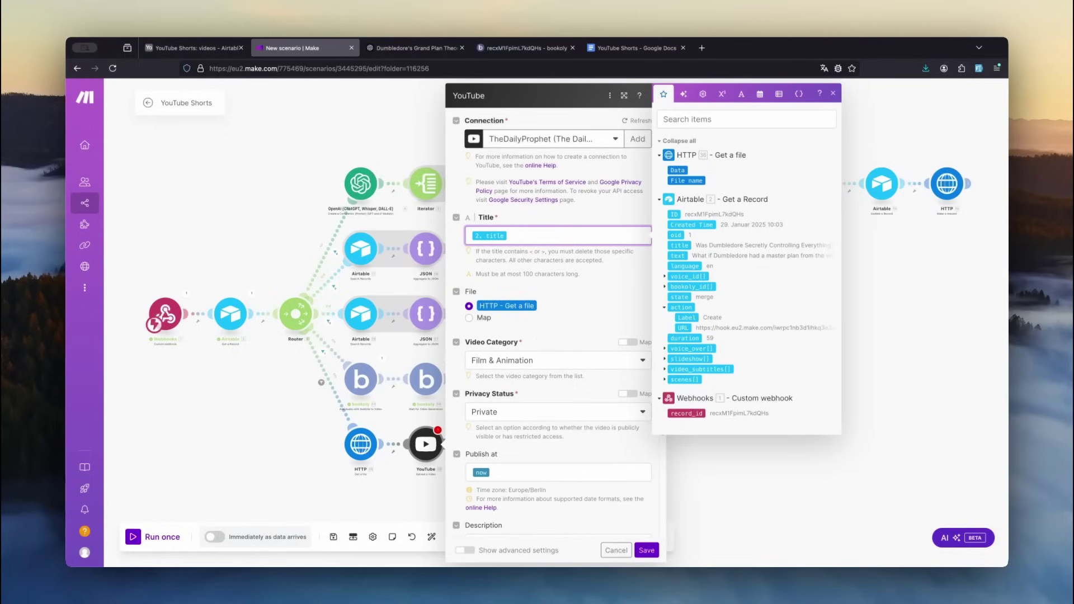
{"action": "scroll", "coordinate": [526, 395], "scroll_direction": "down", "scroll_amount": 1}
{"action": "left_click", "coordinate": [530, 406]}
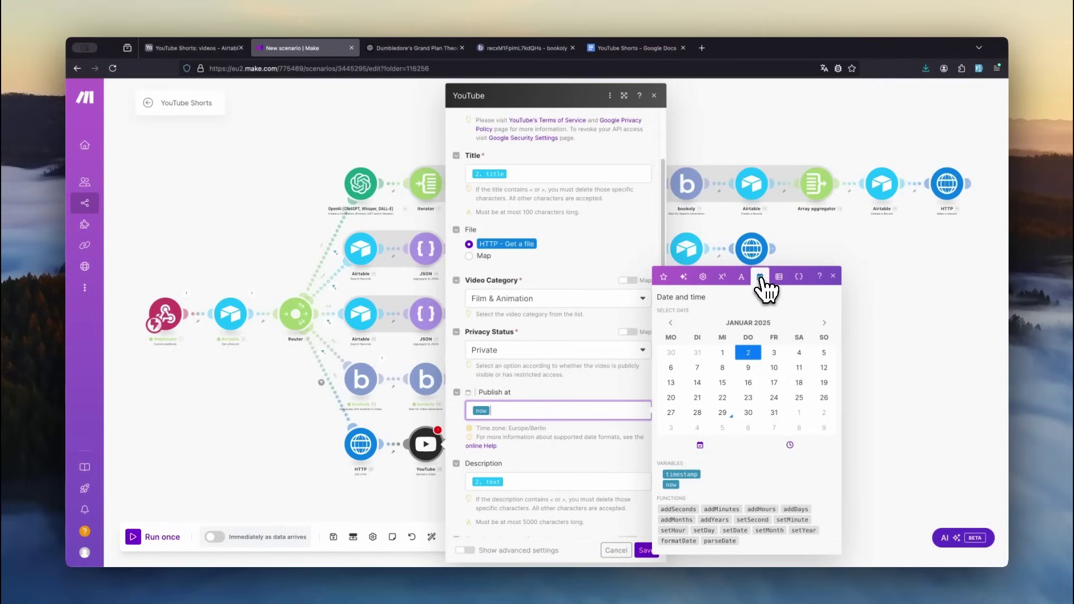
{"action": "key", "text": "Tab"}
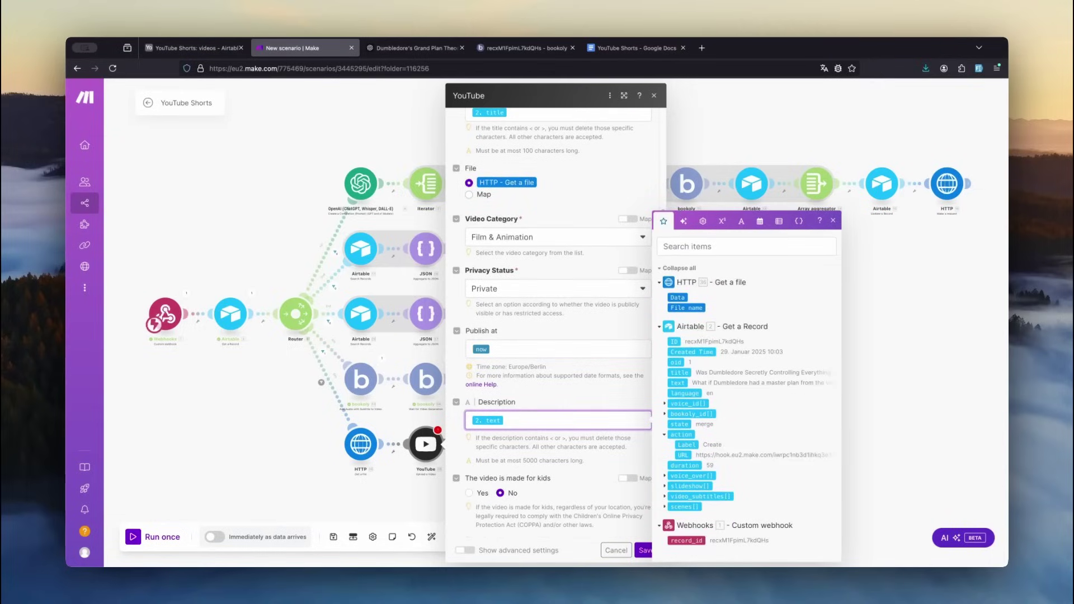